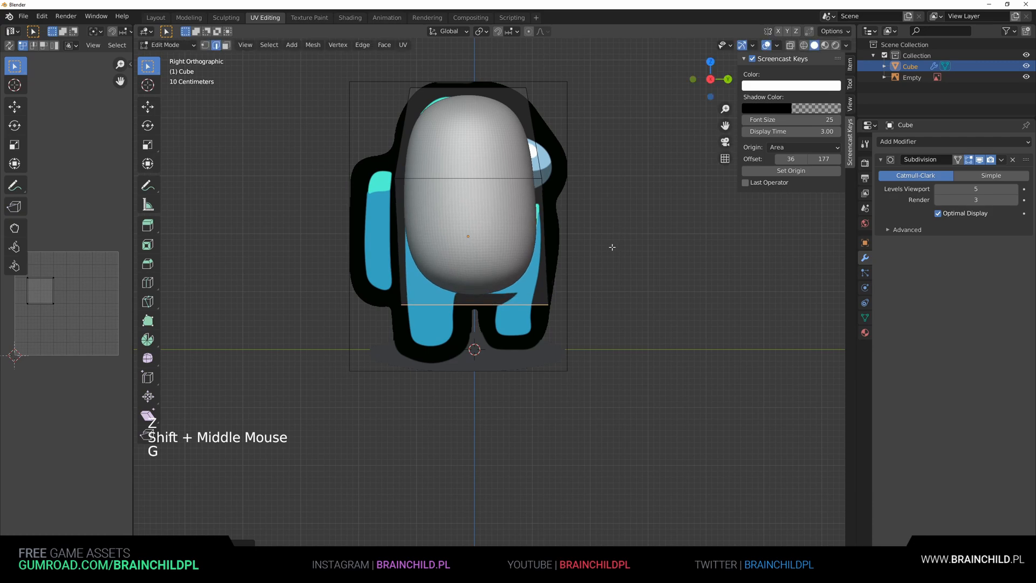
Step: Scale the body's bottom outward along the sides to widen its base over the reference picture
key("s")
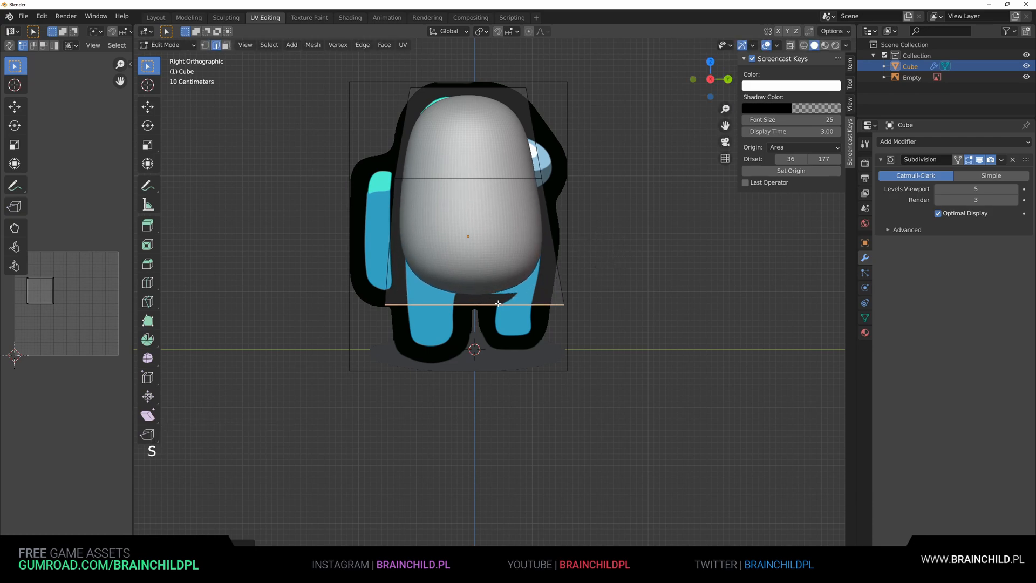
middle_click_drag(467, 303, 473, 234)
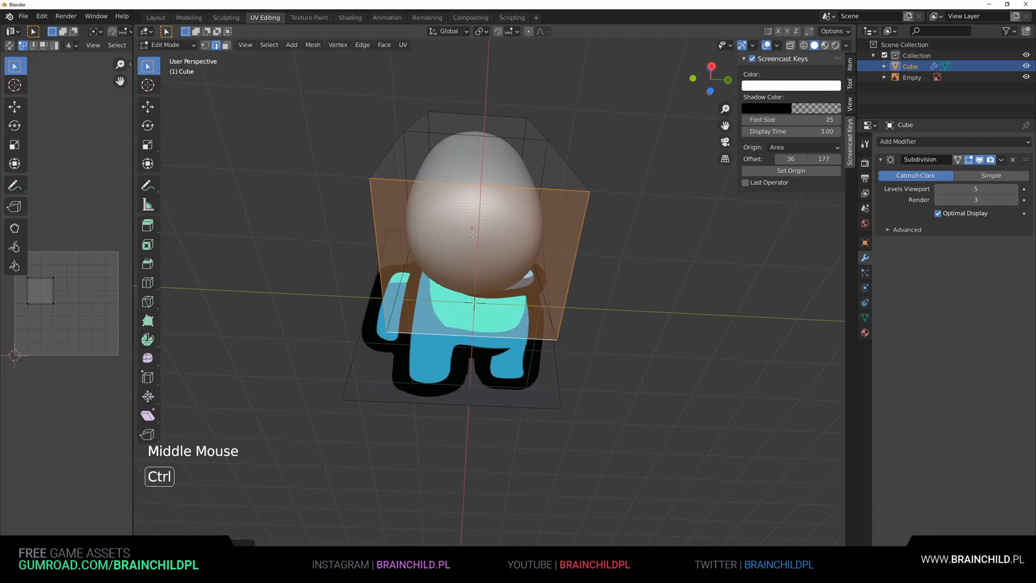
key("ctrl+i")
key("h")
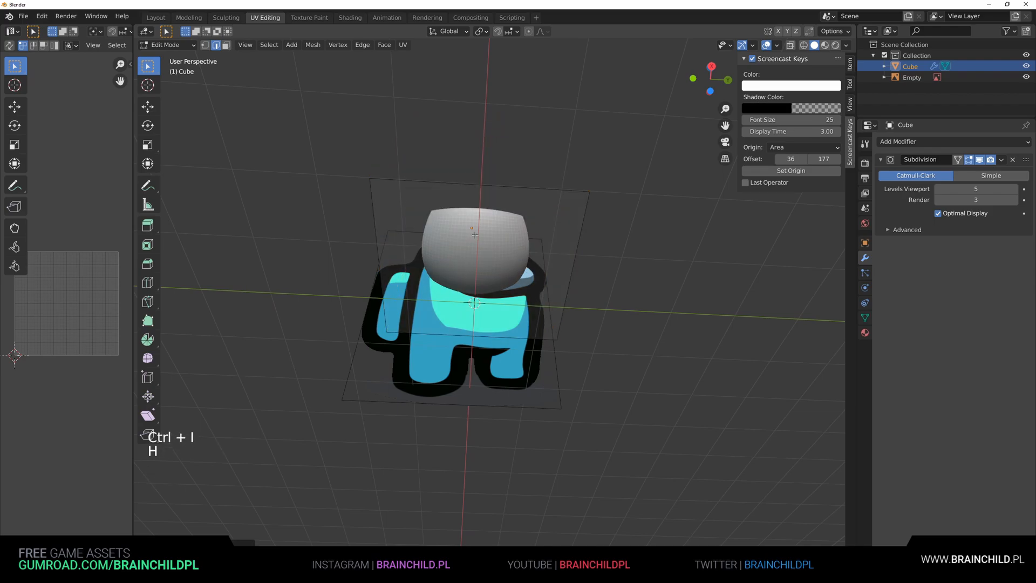
key("ctrl+z")
Step: Add three vertical edge loops across the body's side, one in the middle and one in each half
key("ctrl+r")
middle_click_drag(475, 236, 450, 257)
key("ctrl+r")
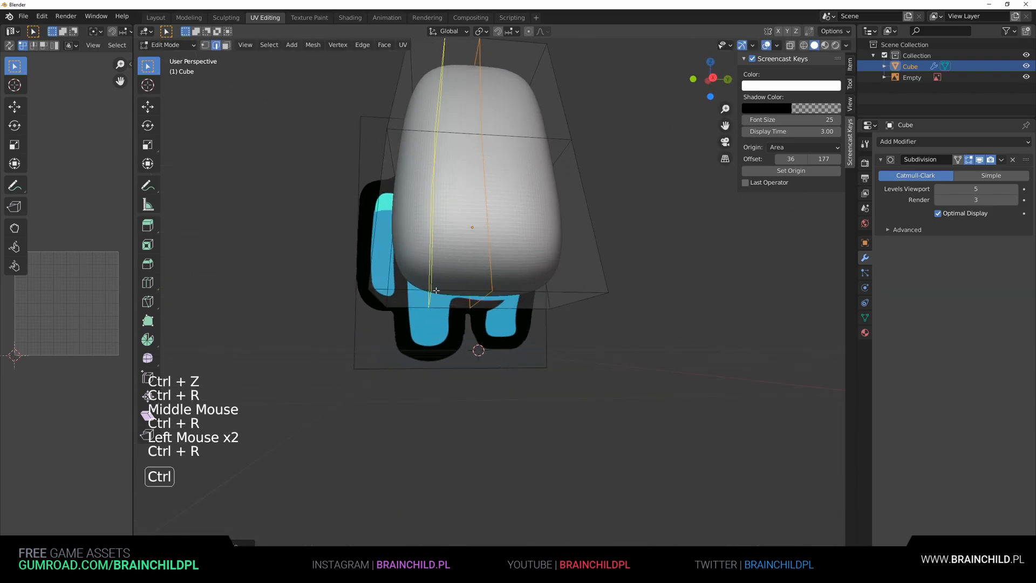
key("ctrl+r")
key("ctrl+r")
left_click(574, 289)
middle_click_drag(568, 289, 408, 312, "alt")
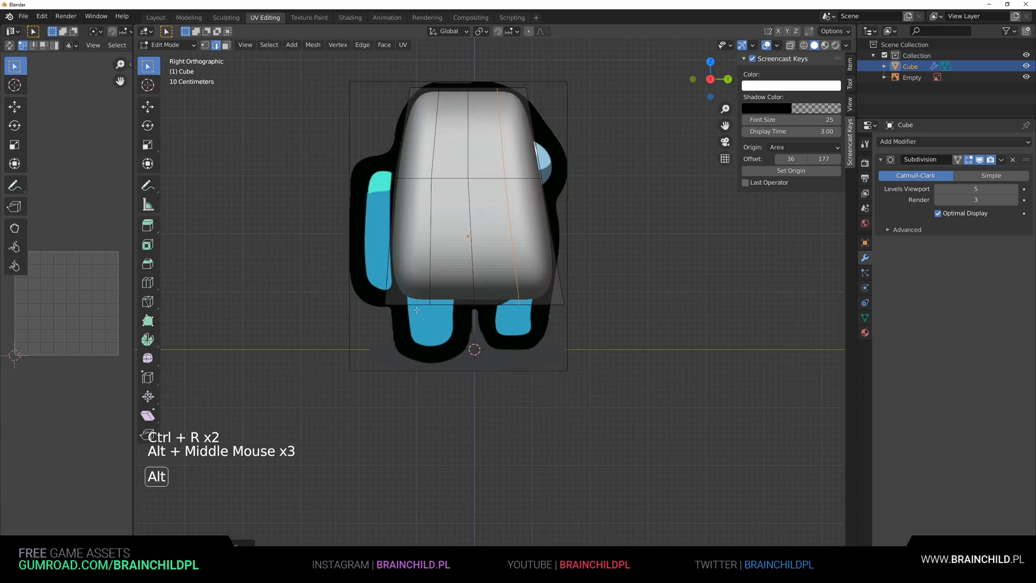
Step: Select the whole body mesh and shift it slightly to line up with the reference picture
key("a")
key("g")
key("g")
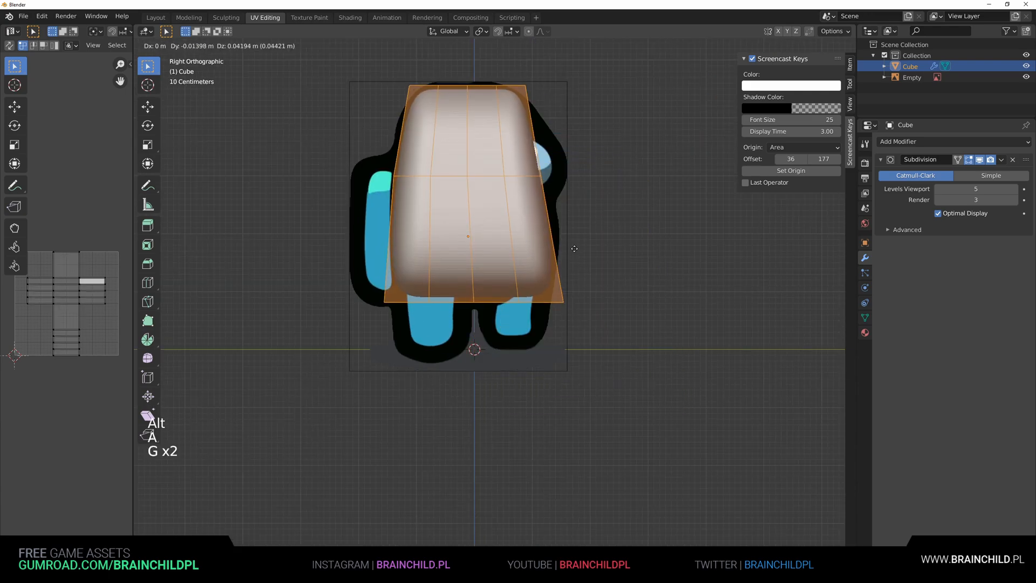
left_click(582, 255)
Step: Scale the two outer loop edges on the body's top face to about 0.42 along Y, bringing them together
middle_click_drag(581, 255, 578, 302)
left_click(412, 123)
left_click(499, 122, "shift")
key("s")
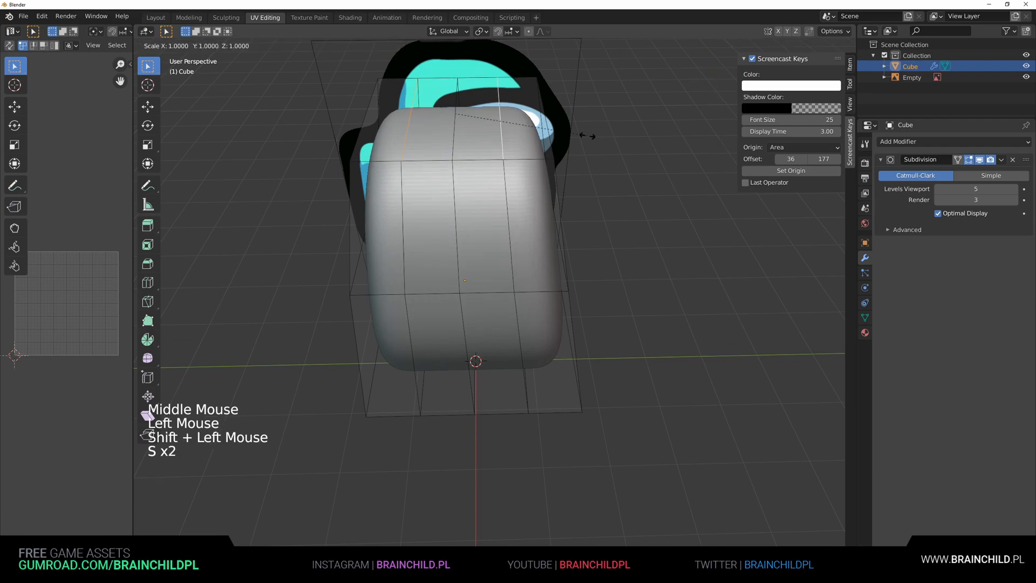
right_click(536, 139)
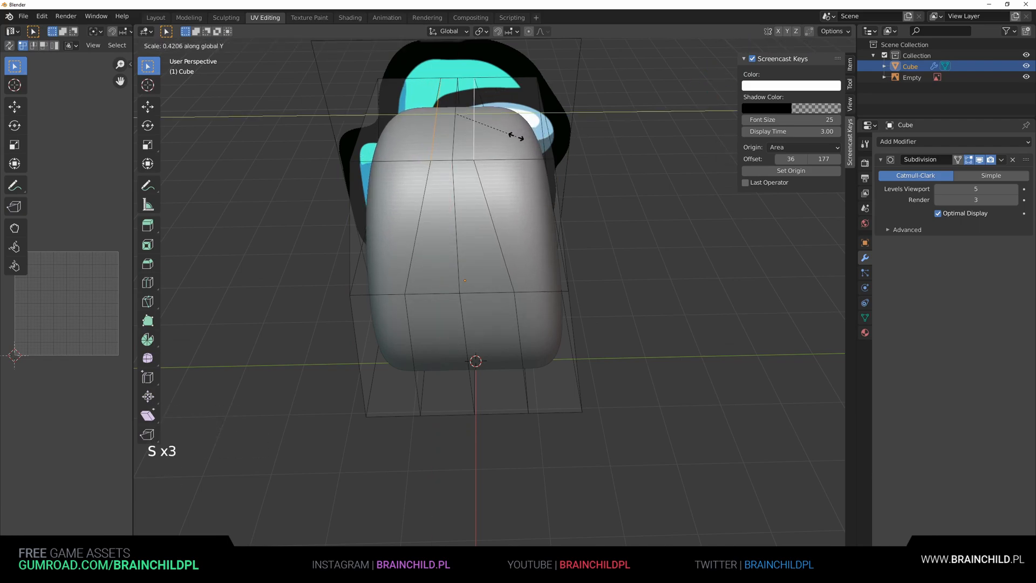
Step: Inspect the smoothed body from several angles in object and edit mode
scroll(526, 156, "down", 3)
middle_click_drag(524, 148, 540, 178)
middle_click_drag(539, 178, 550, 189)
middle_click_drag(550, 188, 426, 237)
key("Tab")
key("Tab")
scroll(547, 216, "up", 3)
scroll(547, 216, "down", 3)
scroll(547, 216, "down", 1)
scroll(454, 219, "up", 2)
Step: Add an edge loop around the middle of the body's depth and scale it to about 1.45 along Y
key("ctrl+r")
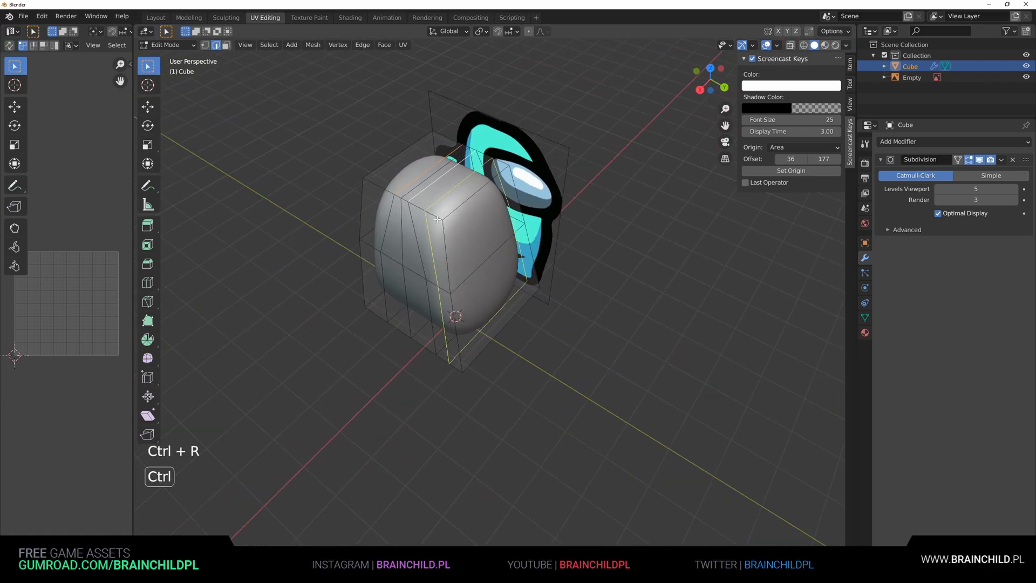
key("ctrl+r")
left_click(459, 207)
right_click(459, 206)
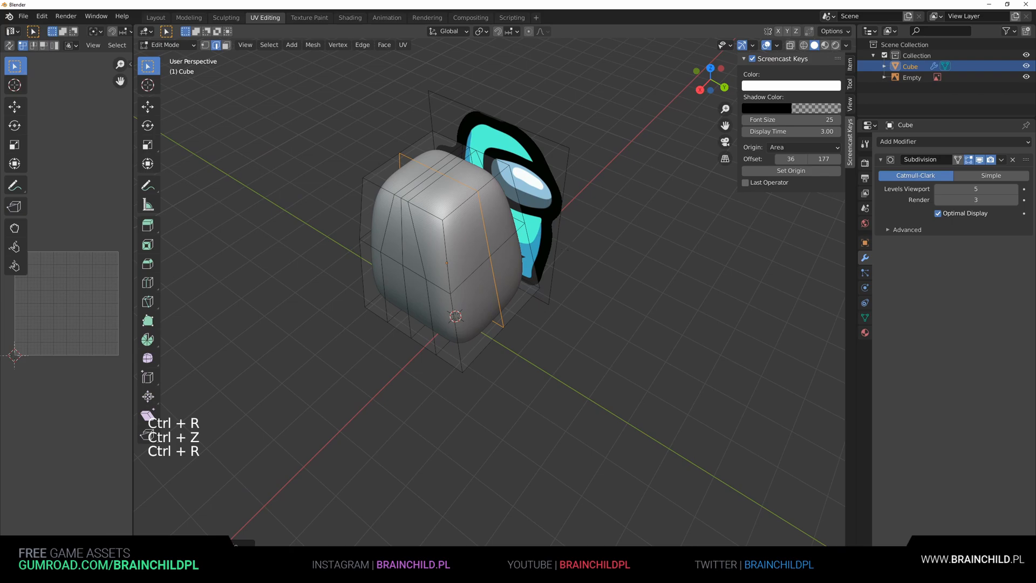
key("s")
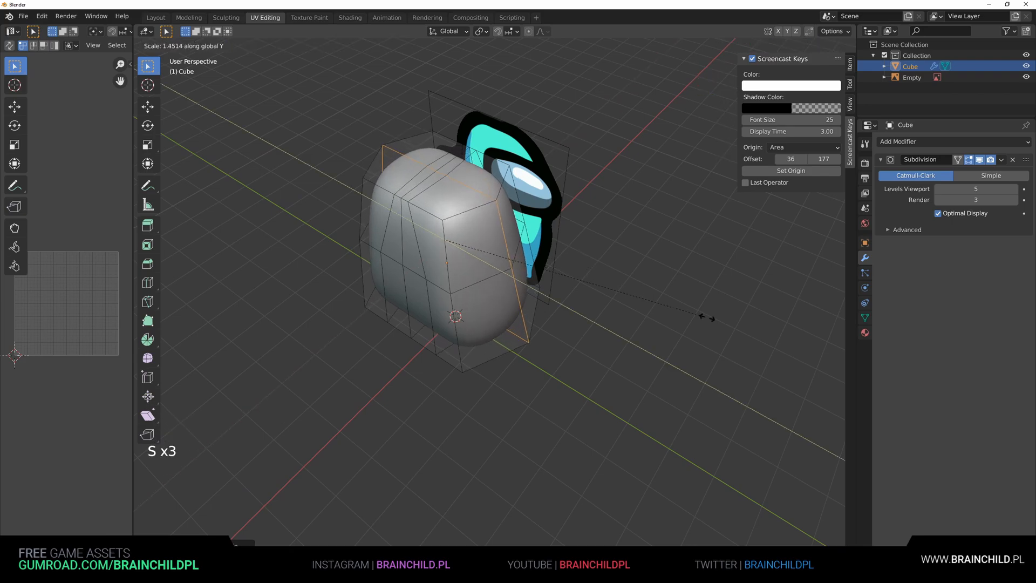
Step: Examine the body's silhouette in object mode, comparing it with the reference picture up close and from afar
key("Tab")
scroll(714, 319, "down", 1)
middle_click_drag(713, 319, 584, 240)
middle_click_drag(584, 241, 560, 235, "alt")
scroll(467, 236, "down", 1, "alt")
key("Tab")
scroll(467, 236, "up", 2)
middle_click_drag(560, 235, 583, 324, "alt")
scroll(540, 234, "up", 1, "alt")
scroll(583, 270, "up", 2)
key("Tab")
key("Tab")
Step: Select the whole body mesh and scale it down slightly along X with the reference picture showing through
key("a")
scroll(595, 285, "down", 4)
middle_click_drag(583, 324, 486, 323, "alt")
key("z")
key("s")
key("x")
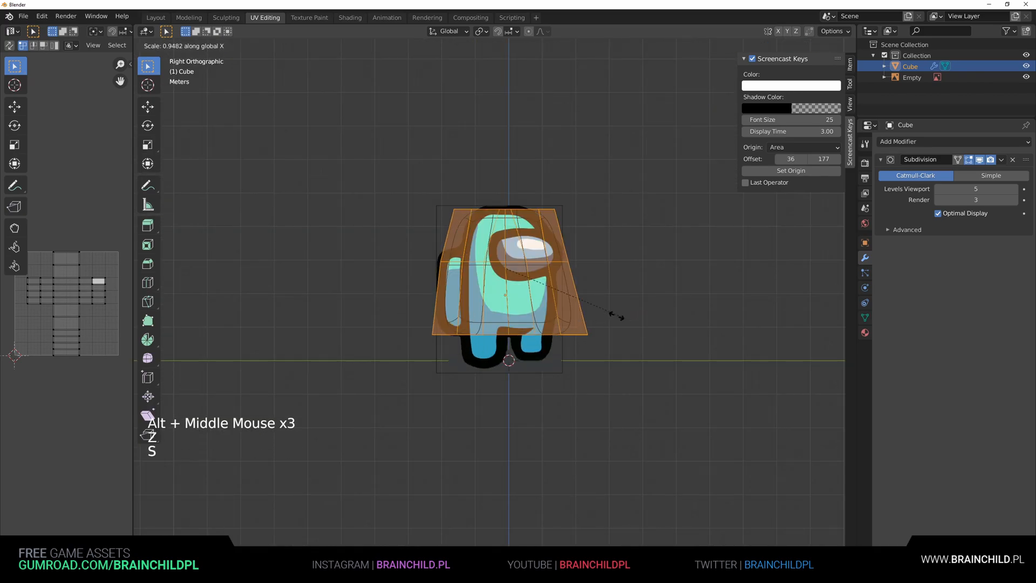
left_click(586, 306)
Step: Narrow the whole body mesh along Y to fit the reference and lower it about 0.13 m along Z
key("z")
key("s")
key("y")
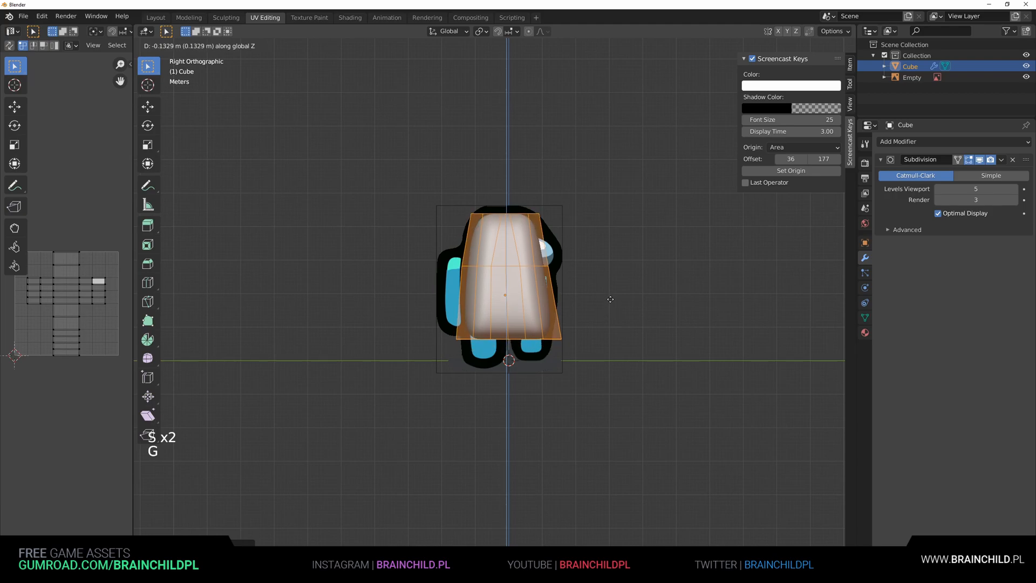
Step: Resize the whole body mesh along X to adjust its thickness
middle_click_drag(567, 301, 569, 254, "shift")
scroll(539, 211, "up", 4)
middle_click_drag(570, 253, 556, 199)
key("3")
left_click(428, 226)
scroll(442, 232, "down", 4)
middle_click_drag(453, 238, 620, 270)
key("a")
key("s")
key("x")
left_click(599, 259)
Step: Select the outer faces on the body's underside and scale them inward to narrow the base
scroll(535, 300, "up", 4)
key("z")
mouse_move(432, 280)
middle_mouse_down()
mouse_move(420, 254)
mouse_move(614, 284)
mouse_move(541, 247)
mouse_move(569, 245)
mouse_move(502, 260)
middle_mouse_up()
left_click(576, 287)
left_click(527, 291, "shift")
left_click(510, 286, "shift")
key("z")
scroll(541, 248, "down", 4)
scroll(502, 260, "up", 3)
key("z")
scroll(446, 279, "up", 3)
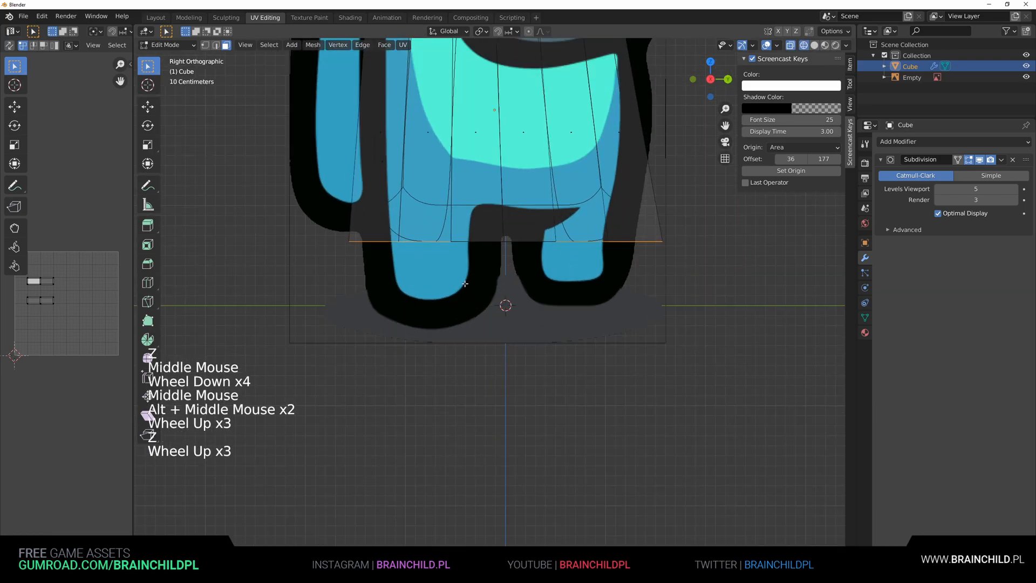
key("s")
key("z")
scroll(576, 280, "down", 5)
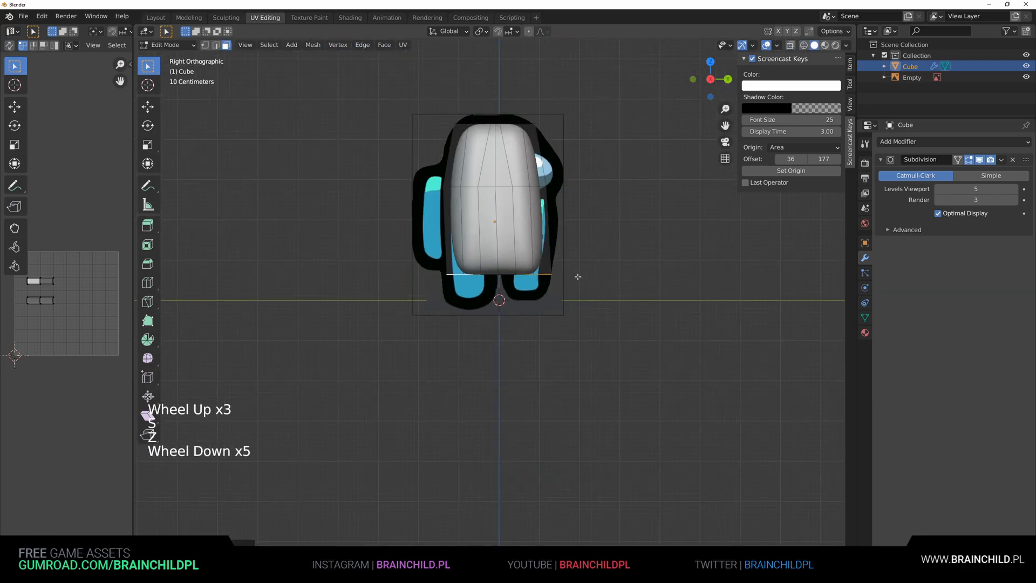
Step: Scale the bottom faces slightly wider, and enlarge and lower the edge loop around the body's middle
key("s")
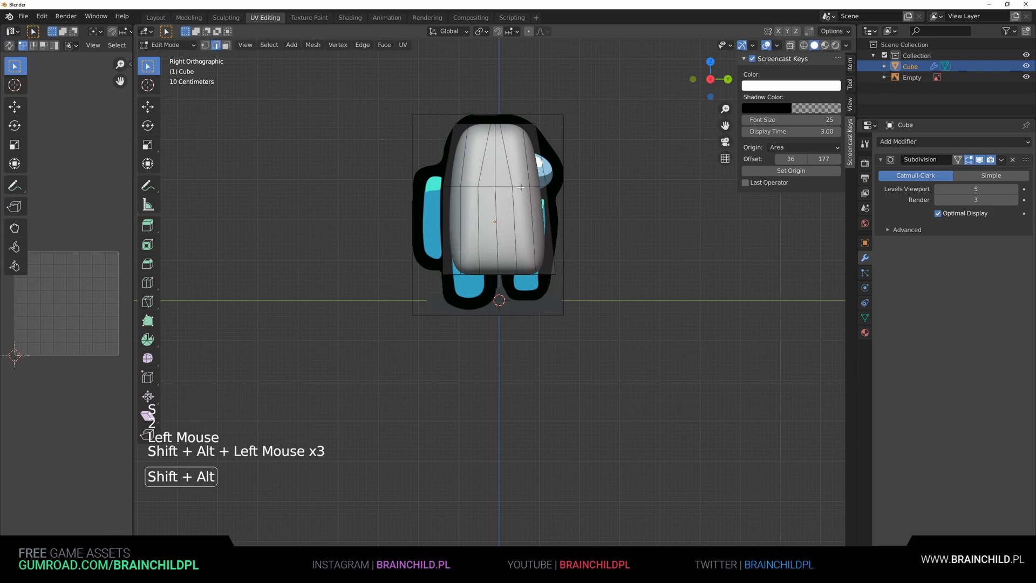
key("s")
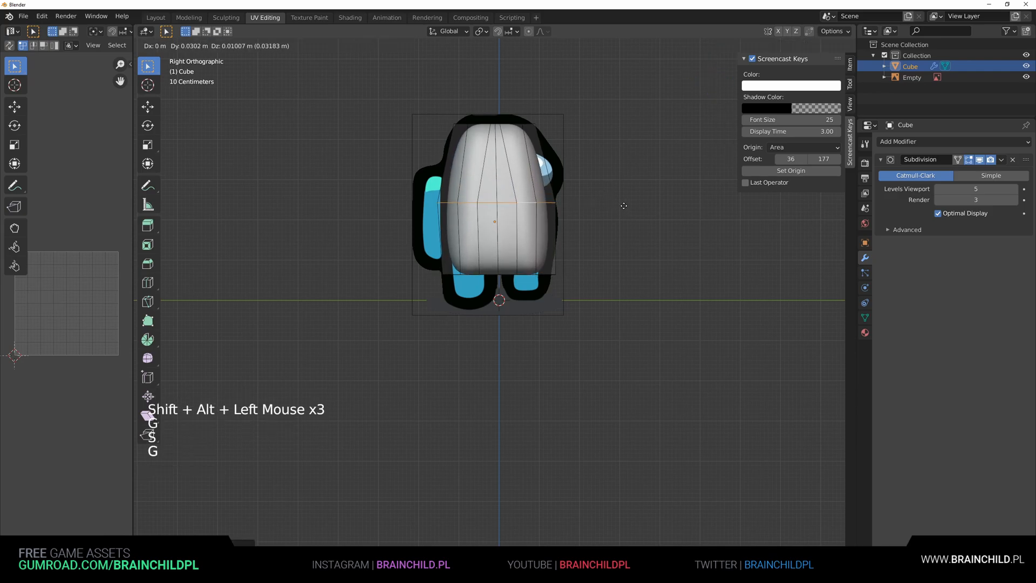
Step: Select the four outer faces on the body's underside, one pair for each leg
middle_click_drag(525, 276, 464, 276)
key("3")
left_click(462, 276)
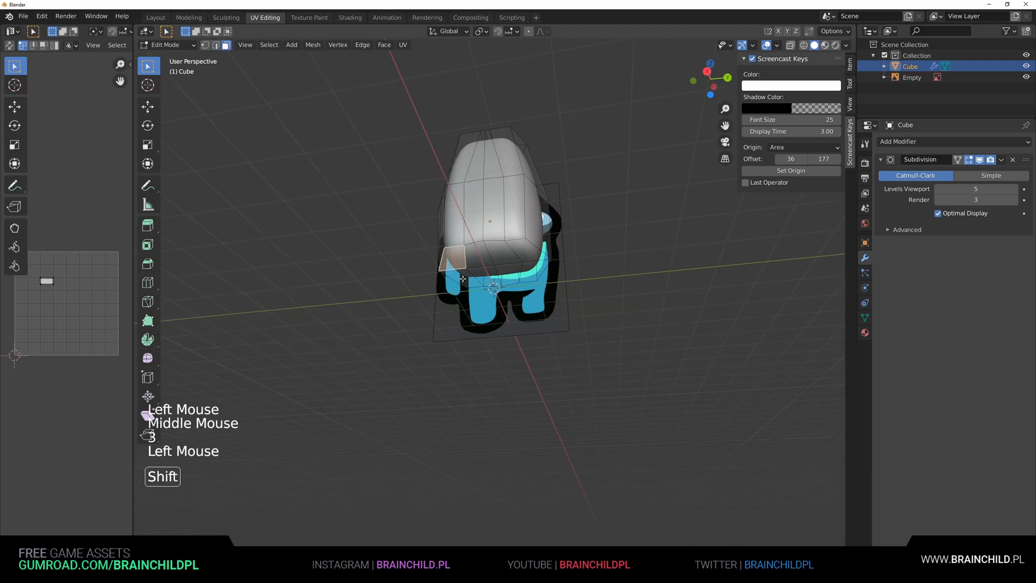
middle_click_drag(606, 287, 502, 302, "alt")
key("e")
left_click(575, 323)
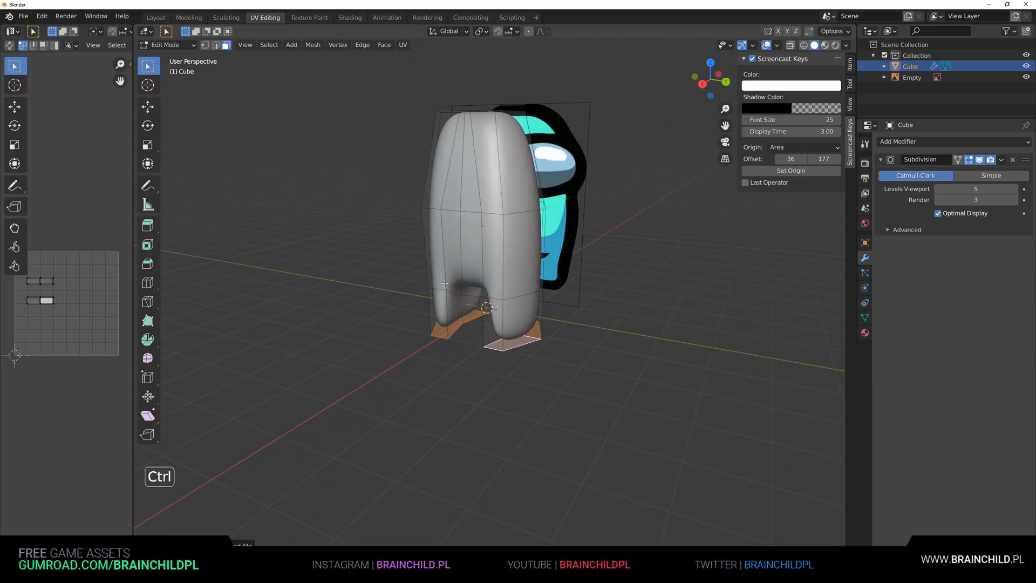
key("ctrl+z")
middle_click_drag(446, 283, 534, 268, "alt")
key("g")
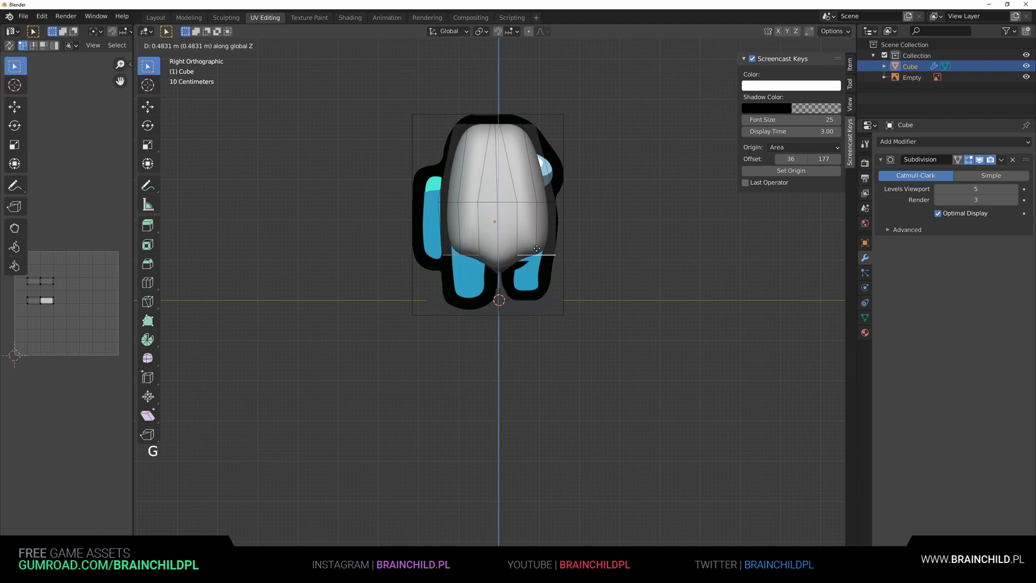
left_click(537, 249)
Step: Raise the selected underside faces slightly and extrude them downward in three segments to form two legs
scroll(621, 254, "up", 3)
key("z")
scroll(702, 259, "up", 1)
key("z")
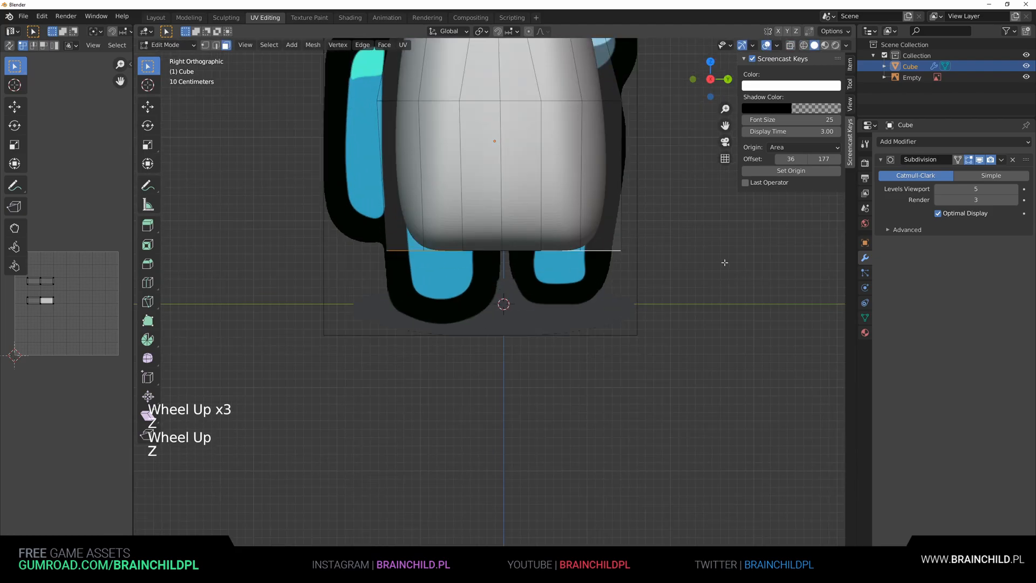
key("g")
key("e")
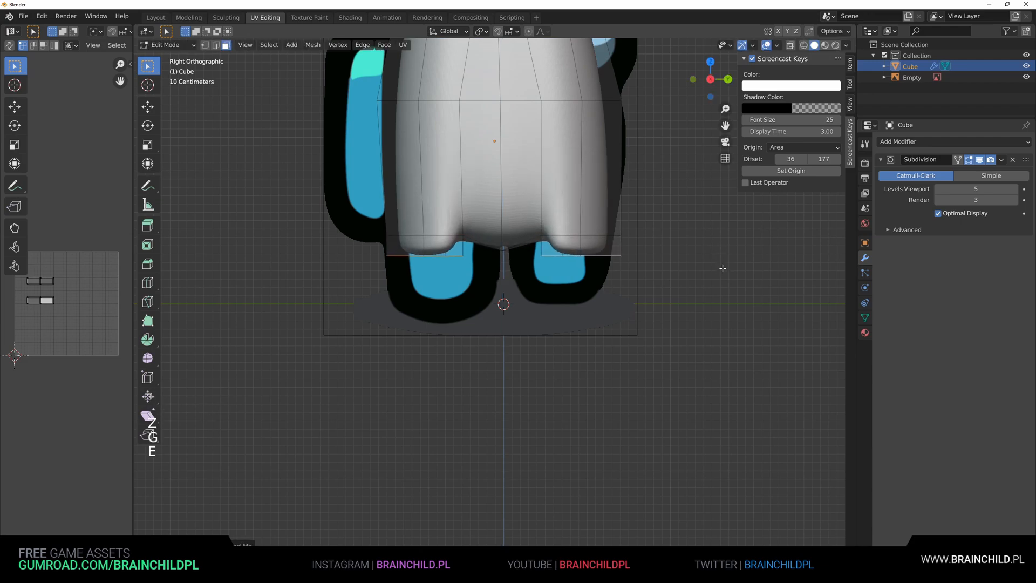
key("e")
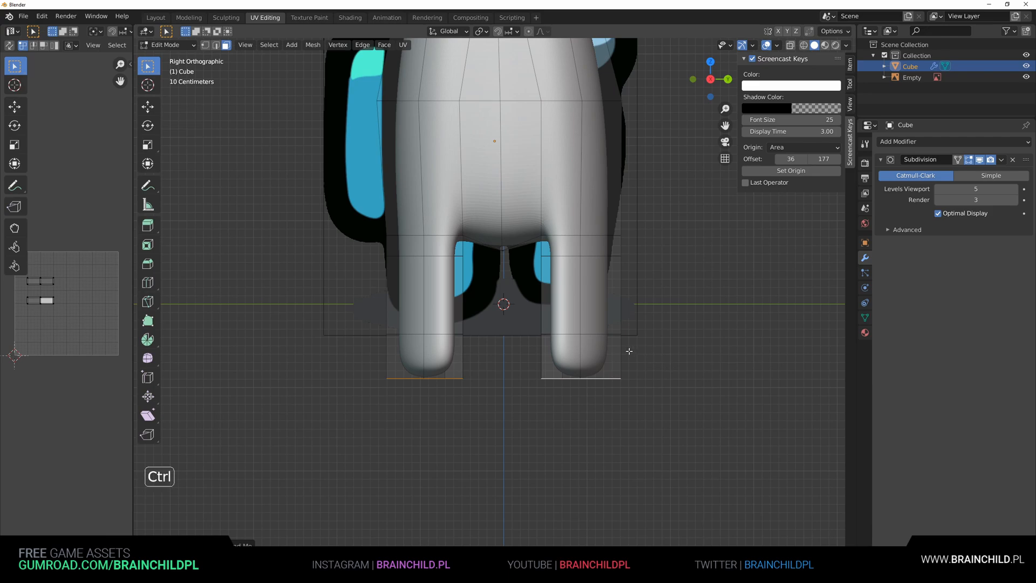
Step: Grow the selection to cover both feet and raise them along Z to shorten the legs
key("ctrl+KP_Add")
key("g")
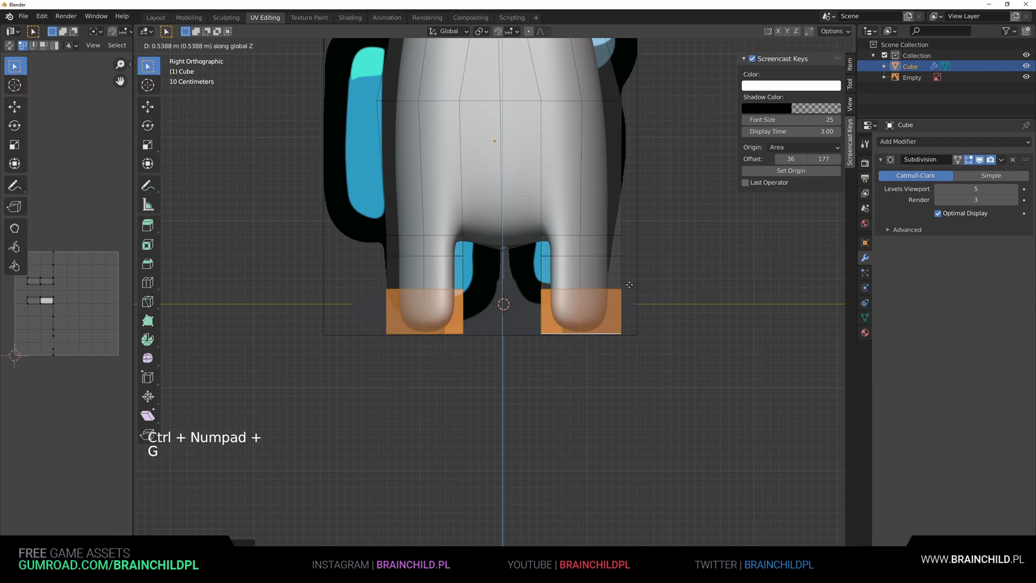
left_click(632, 289)
Step: Box-select the inner vertices of the leg on the backpack side and move them along Y to thicken it
key("z")
key("1")
left_click(345, 282)
key("b")
left_click_drag(433, 216, 482, 365)
key("z")
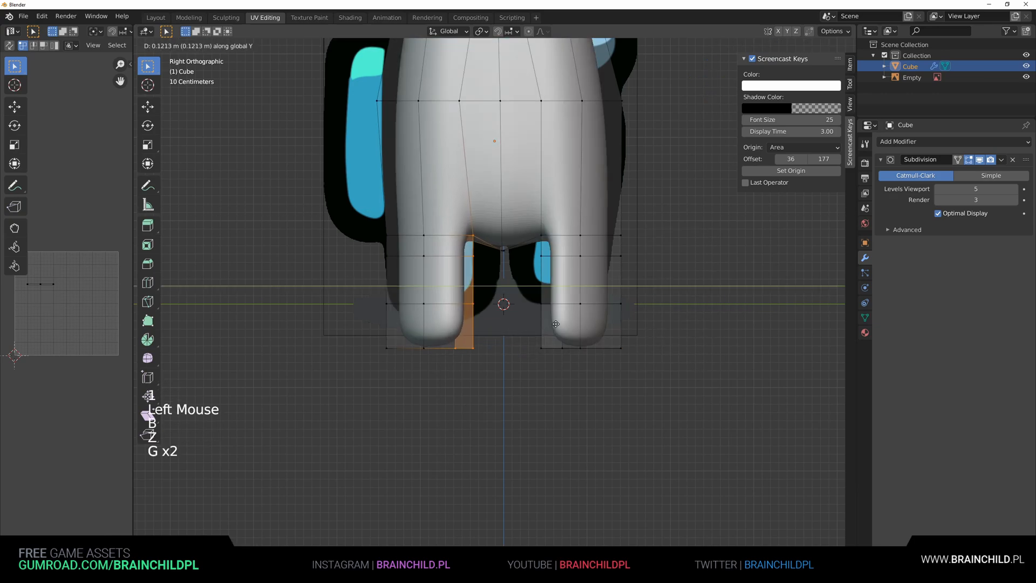
Step: Box-select the vertices of the body half on the visor side and delete them
scroll(560, 250, "down", 4)
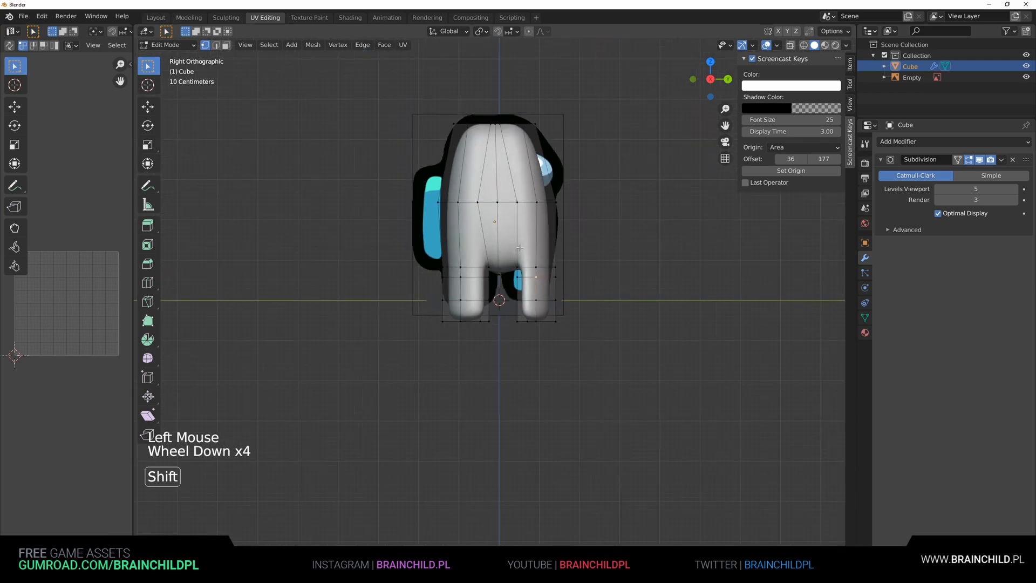
middle_click_drag(560, 249, 560, 319, "shift")
key("z")
left_click(595, 157)
key("b")
left_click_drag(595, 157, 479, 461)
key("z")
key("Delete")
left_click(620, 302)
Step: Add a Mirror modifier to the body and mirror across Y only, with X turned off
left_click(907, 141)
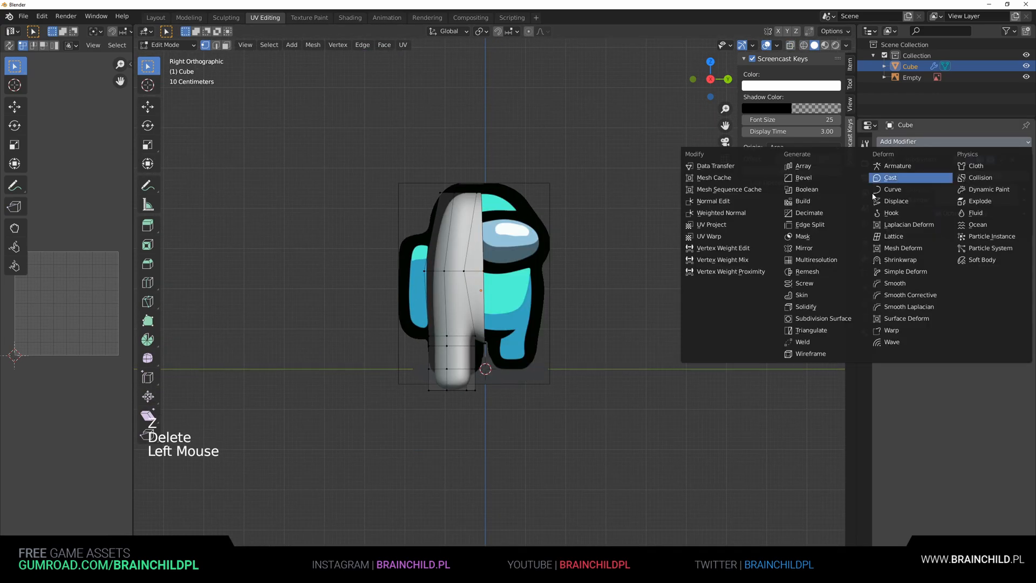
left_click(806, 249)
left_click(966, 265)
left_click(948, 260)
Step: Enable Clipping on the Mirror modifier and move the whole half mesh along Y to fit the mirror line
scroll(489, 292, "up", 2)
key("a")
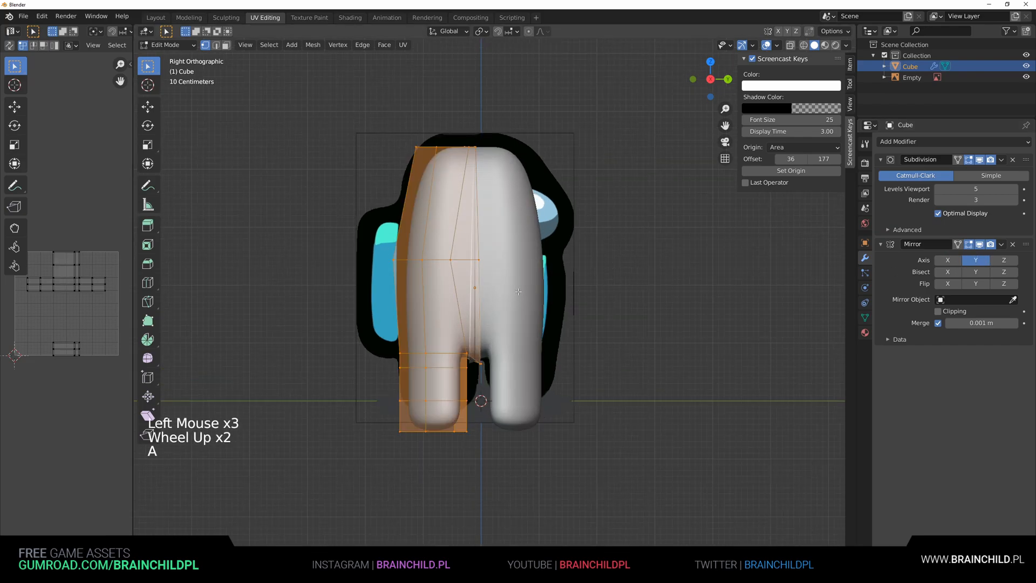
key("g")
key("g")
key("y")
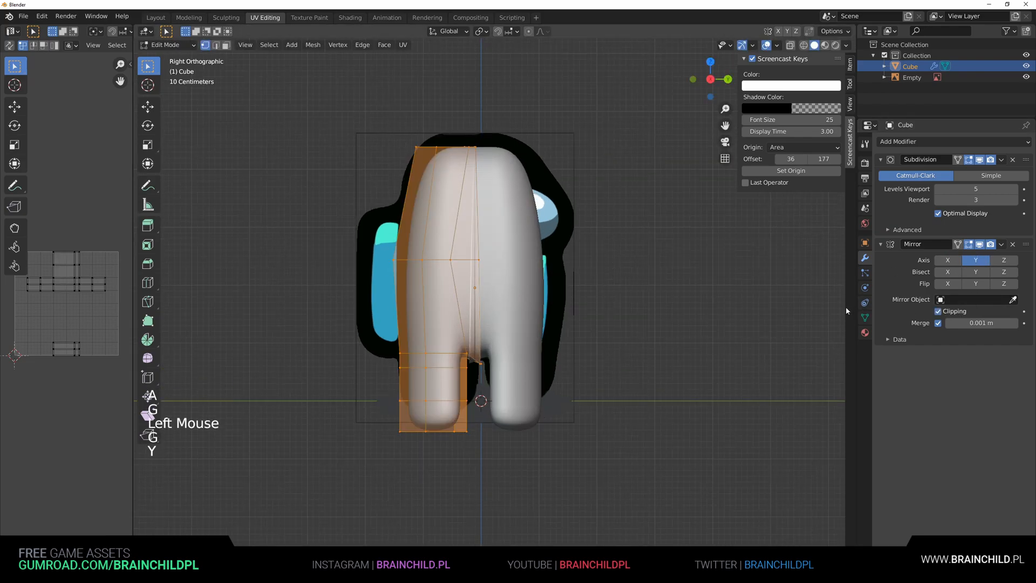
key("g")
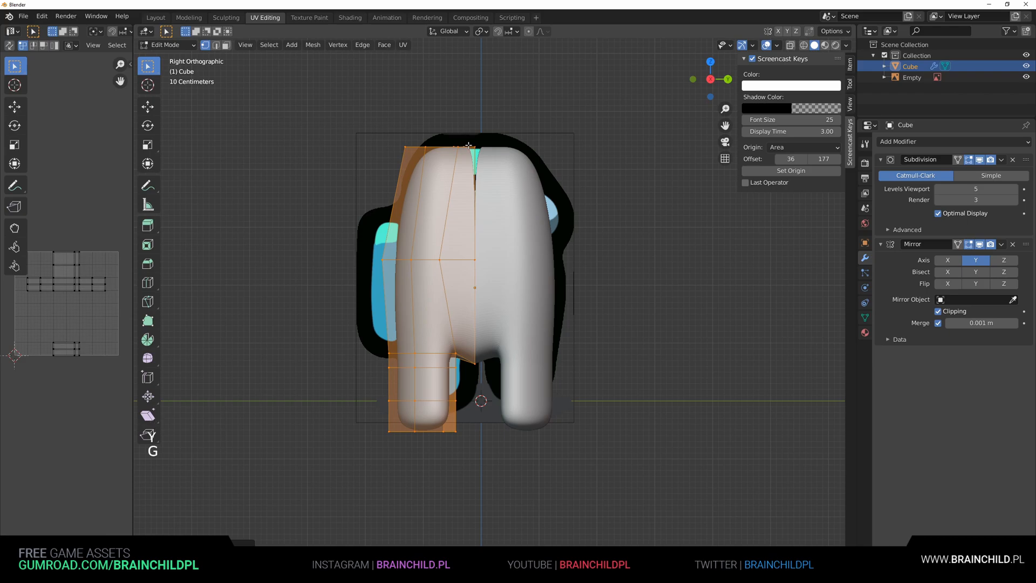
Step: Move the Mirror modifier above the Subdivision modifier in the stack
middle_click_drag(469, 145, 502, 162)
scroll(501, 162, "up", 2)
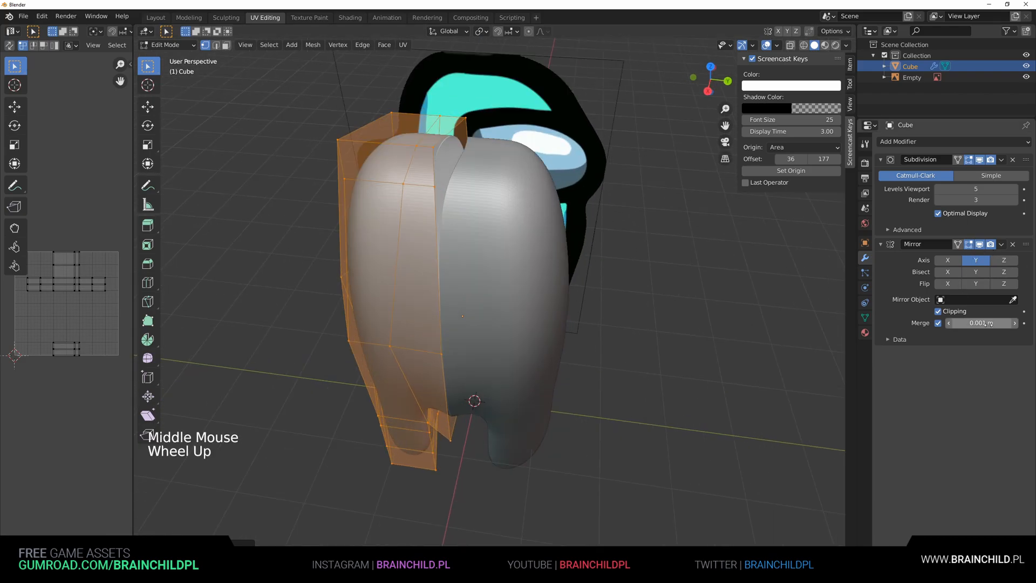
left_click_drag(1016, 247, 1016, 162)
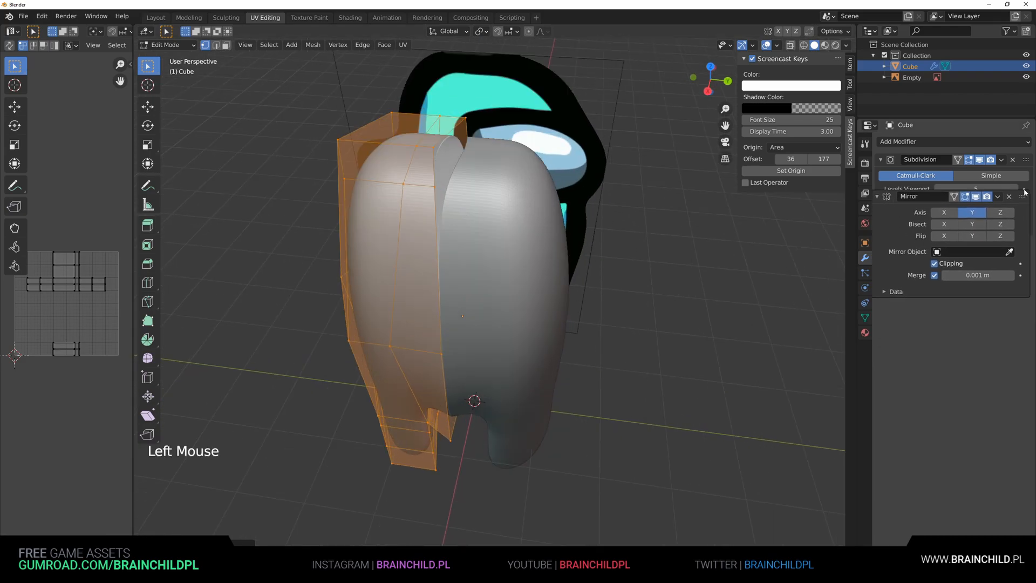
Step: Box-select the vertices along the body's mirror seam and delete the interior faces between them
scroll(507, 245, "down", 2)
mouse_move(507, 245)
middle_mouse_down()
mouse_move(502, 259)
mouse_move(518, 259)
middle_mouse_up()
scroll(507, 254, "up", 2)
scroll(502, 259, "up", 1)
scroll(518, 259, "down", 4)
middle_click_drag(432, 270, 399, 275, "shift")
key("z")
left_click(399, 276)
key("b")
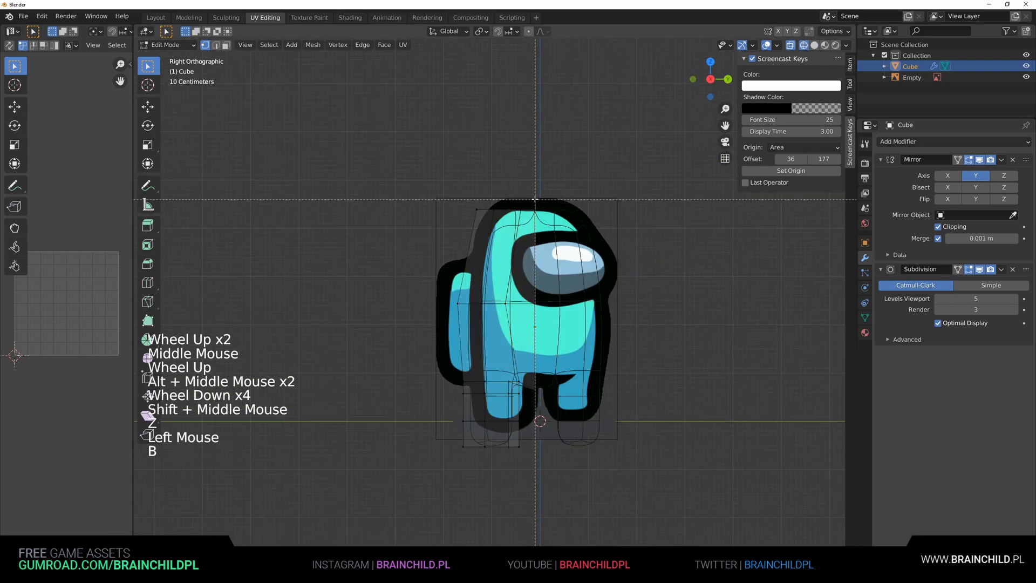
left_click_drag(577, 411, 577, 411)
key("z")
middle_click_drag(610, 275, 590, 303)
key("Delete")
left_click(589, 303)
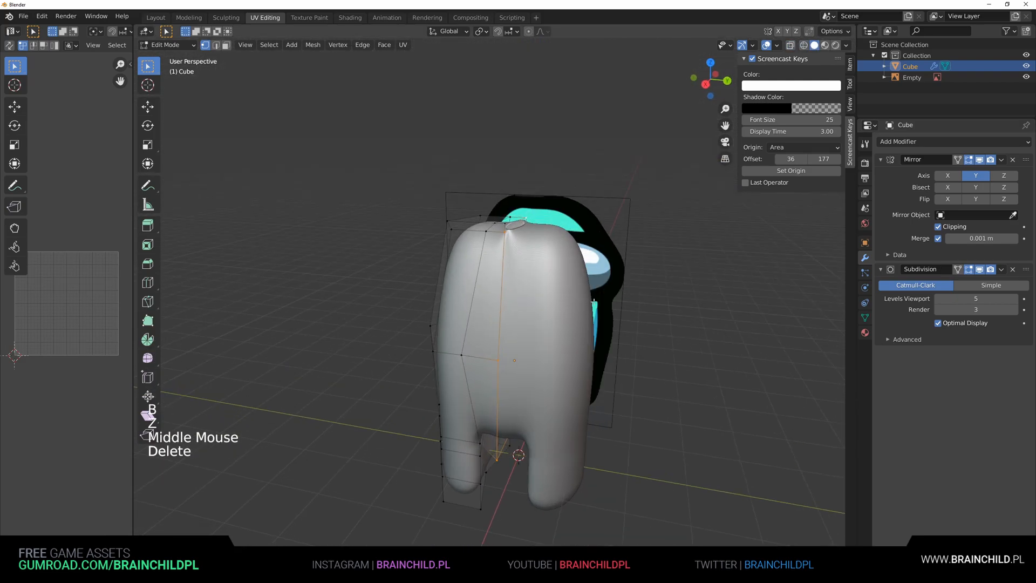
Step: Leave edit mode and move the Mirror modifier below the Subdivision modifier, viewing the seam on the body
key("Tab")
left_click_drag(1026, 159, 1026, 246)
middle_click_drag(574, 299, 584, 309)
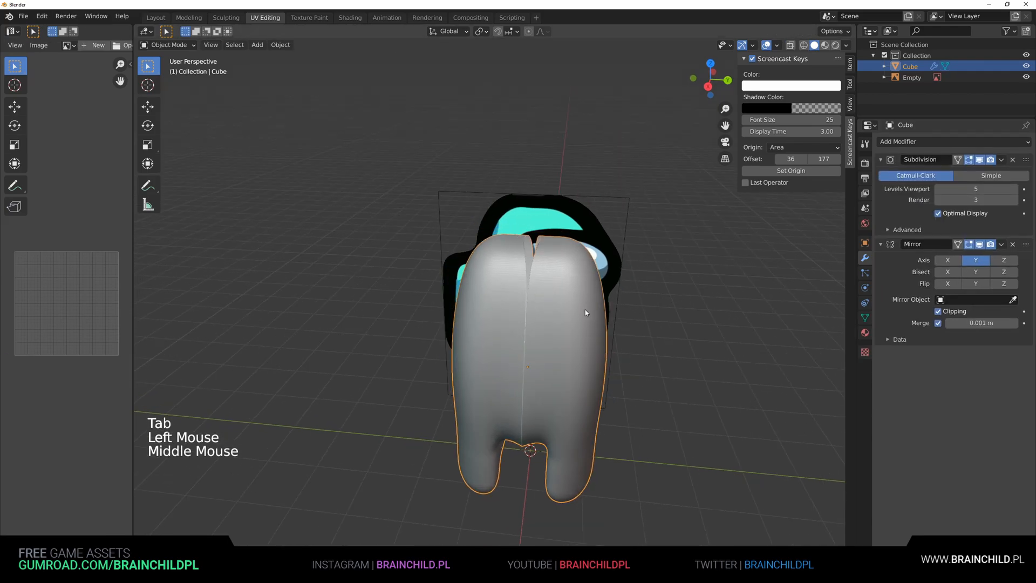
Step: Select the edge loop along the half mesh's open seam and move it along Y onto the mirror line
scroll(584, 309, "up", 2)
key("Tab")
key("a")
key("g")
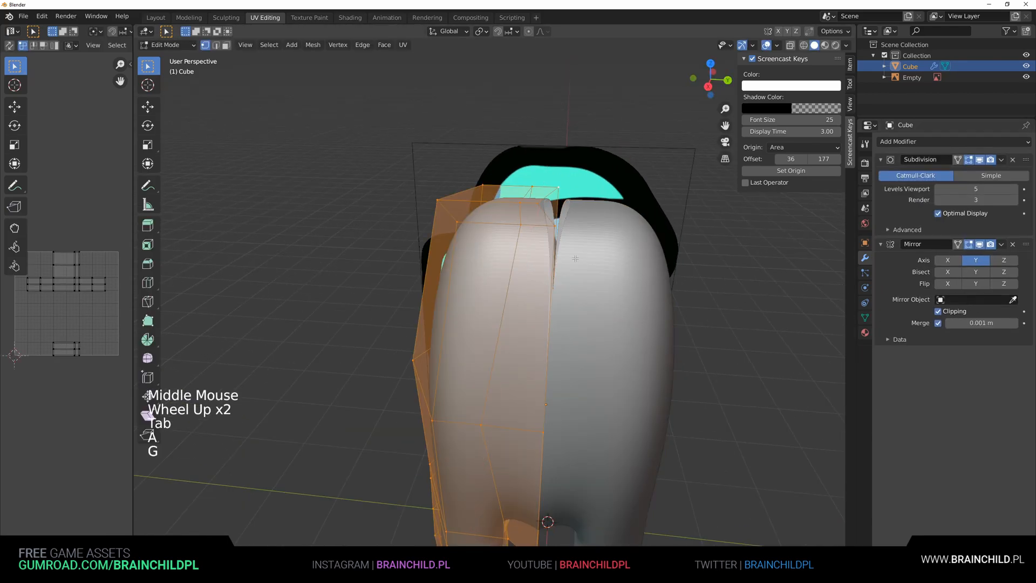
left_click(601, 283)
left_click(550, 196, "alt+shift")
key("s")
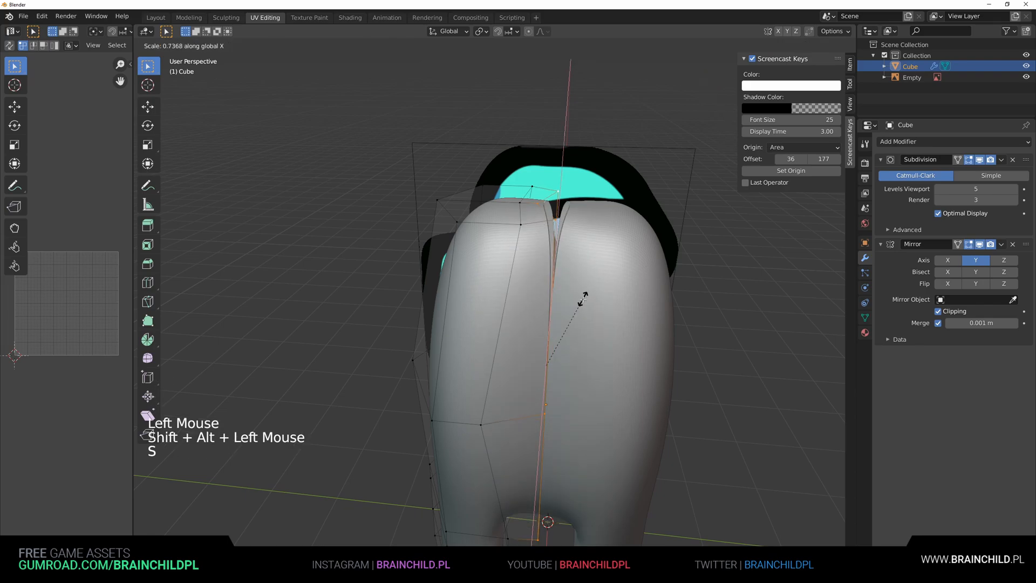
key("g")
key("y")
Step: Leave edit mode and move the Mirror modifier above the Subdivision modifier in the stack
key("Tab")
scroll(652, 319, "down", 6)
middle_click_drag(652, 319, 621, 307)
middle_click_drag(621, 308, 602, 261, "shift")
key("Tab")
scroll(594, 216, "up", 6)
key("Tab")
left_click_drag(1026, 244, 1025, 159)
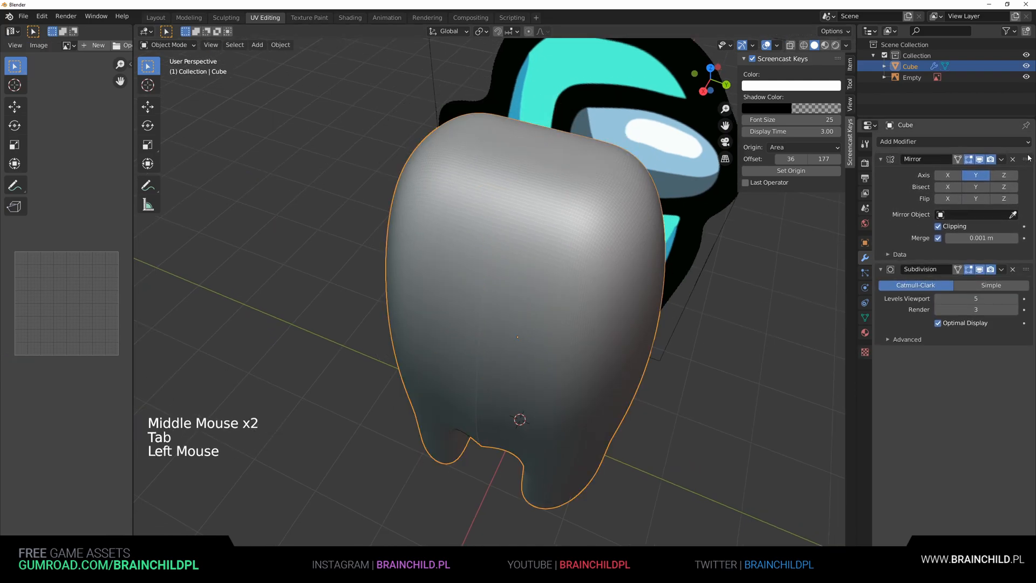
Step: Select the whole mesh in edit mode and scale it along X to adjust the body's depth
middle_click_drag(681, 253, 678, 256)
scroll(678, 256, "down", 3)
middle_click_drag(678, 256, 615, 270, "alt")
scroll(572, 277, "up", 3)
scroll(572, 276, "down", 4)
key("Tab")
scroll(653, 340, "down", 1, "shift")
scroll(517, 263, "up", 3)
left_click(488, 276, "alt+shift")
scroll(487, 275, "down", 4)
key("a")
key("s")
key("x")
left_click(571, 301)
Step: Try to bevel the vertical edge loops on the outer side of the body and leg
scroll(622, 282, "up", 3)
left_click(604, 254)
left_click(526, 236, "alt+shift")
key("ctrl+b")
key("ctrl+b")
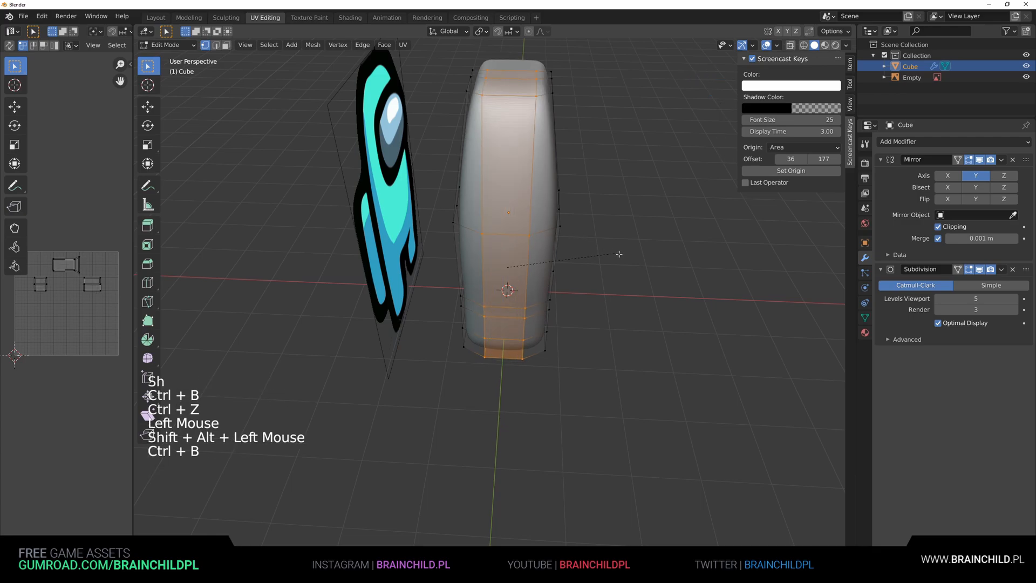
key("Tab")
middle_click_drag(614, 253, 556, 238)
scroll(594, 248, "down", 3)
Step: Return to edit mode and undo the bevel on the body's side
key("Tab")
key("ctrl+z")
key("ctrl+z")
key("ctrl+z")
key("ctrl+z")
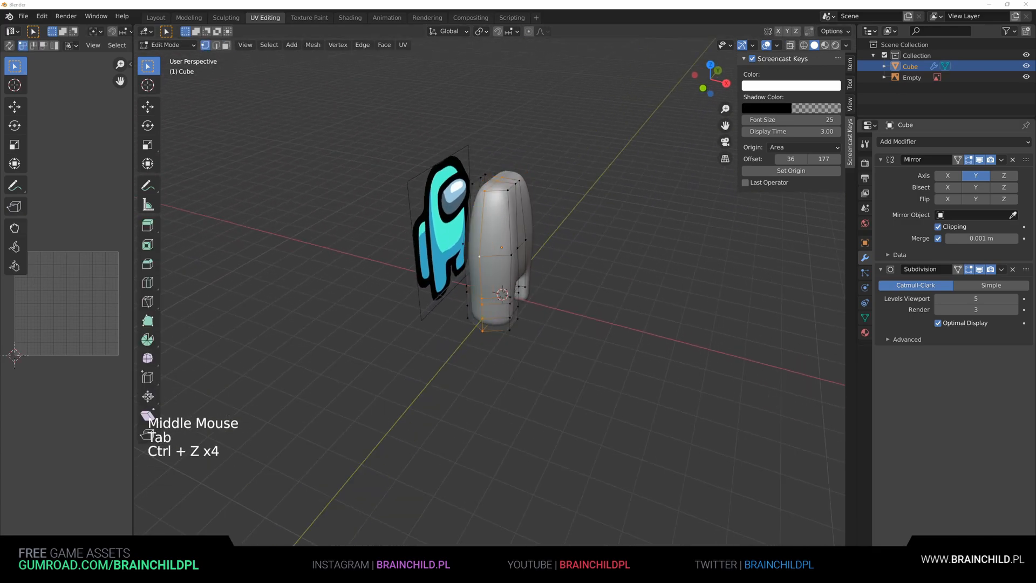
Step: Box-select the lower leg's faces through the mesh in wireframe and scale them to about 0.92 along X
middle_click_drag(486, 243, 459, 259)
scroll(469, 242, "up", 2)
middle_click_drag(502, 229, 604, 216)
scroll(585, 195, "up", 2)
scroll(580, 269, "down", 1, "shift")
middle_click_drag(604, 216, 622, 175)
middle_click_drag(584, 281, 534, 286, "alt")
key("z")
left_click(510, 255)
key("b")
left_click_drag(415, 207, 643, 300)
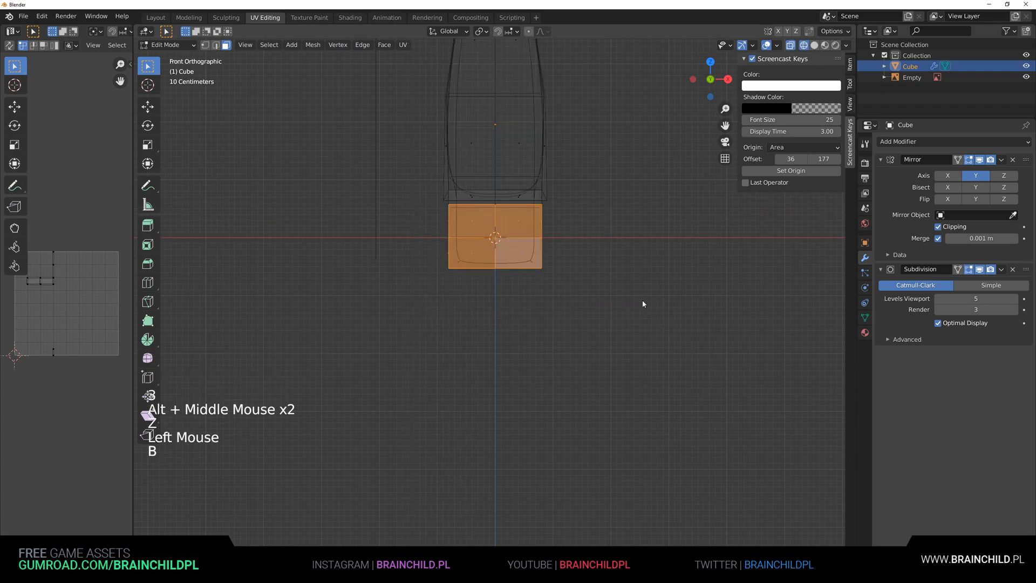
key("z")
middle_click_drag(643, 301, 686, 307)
key("s")
key("x")
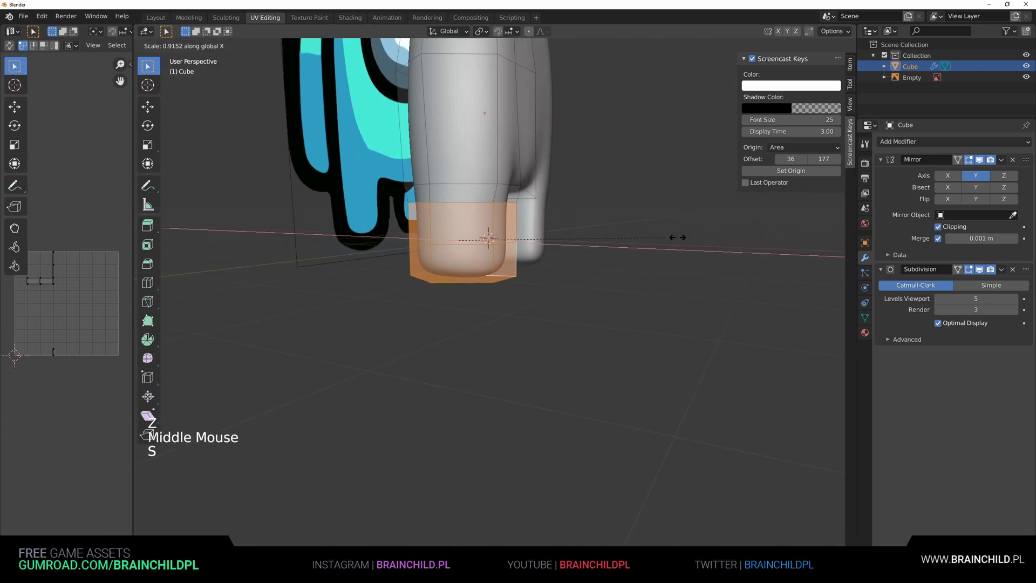
key("z")
left_click(656, 221)
scroll(655, 221, "down", 3)
middle_click_drag(656, 222, 432, 259)
scroll(571, 245, "down", 2)
scroll(543, 284, "up", 5)
scroll(539, 280, "up", 4)
key("3")
left_click(428, 257)
left_click(429, 258, "shift")
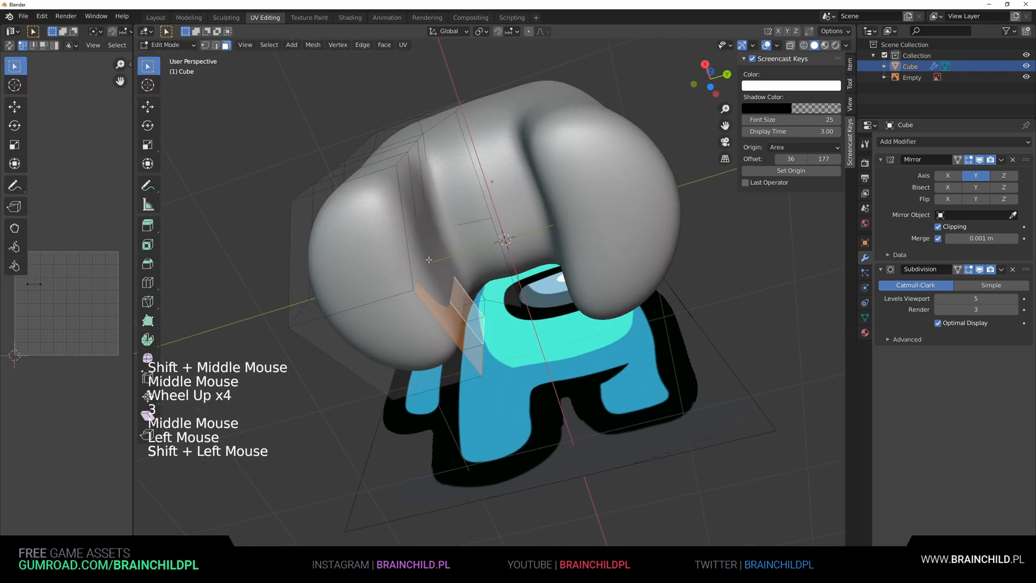
Step: Try to move the inner vertical edges of the leg along Y
key("2")
left_click(452, 290)
left_click(483, 330, "shift")
mouse_move(484, 330)
middle_mouse_down()
mouse_move(507, 303)
mouse_move(532, 381)
mouse_move(502, 324)
middle_mouse_up()
key("g")
right_click(507, 303)
key("g")
key("y")
left_click(532, 381)
scroll(532, 381, "down", 5)
scroll(495, 304, "up", 5)
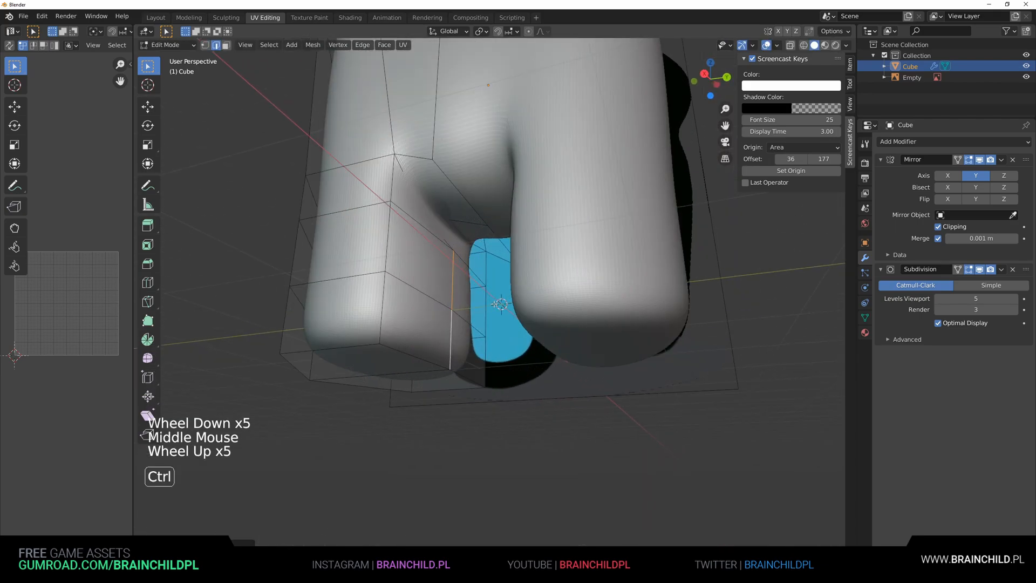
key("ctrl+z")
Step: Select the leg's inner edges with the help of wireframe shading and move them along Y to adjust the gap between the legs
key("z")
middle_click_drag(410, 246, 412, 252)
left_click(414, 274, "shift")
key("z")
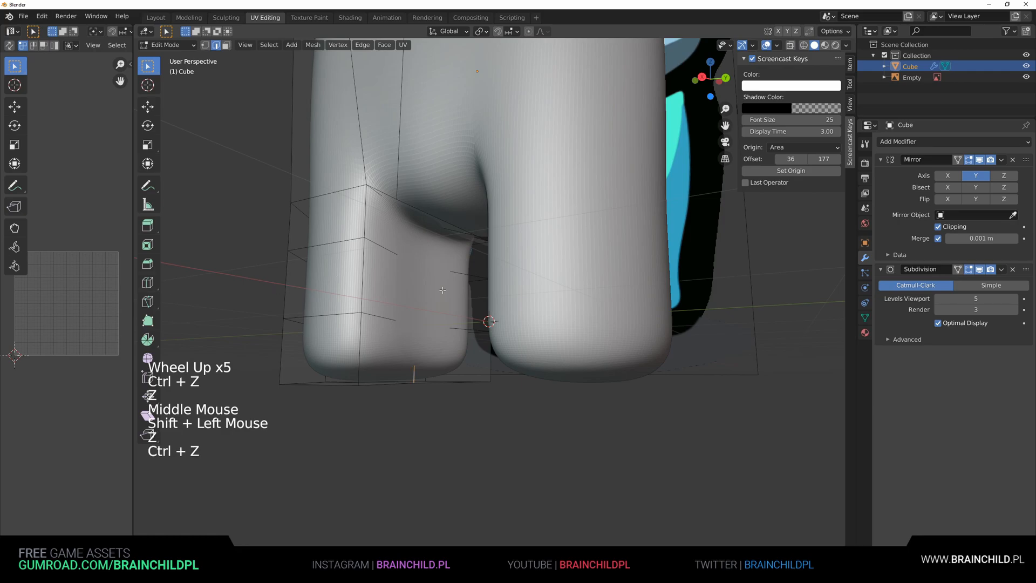
key("z")
left_click(416, 245, "shift")
key("z")
middle_click_drag(470, 250, 515, 302)
key("g")
key("y")
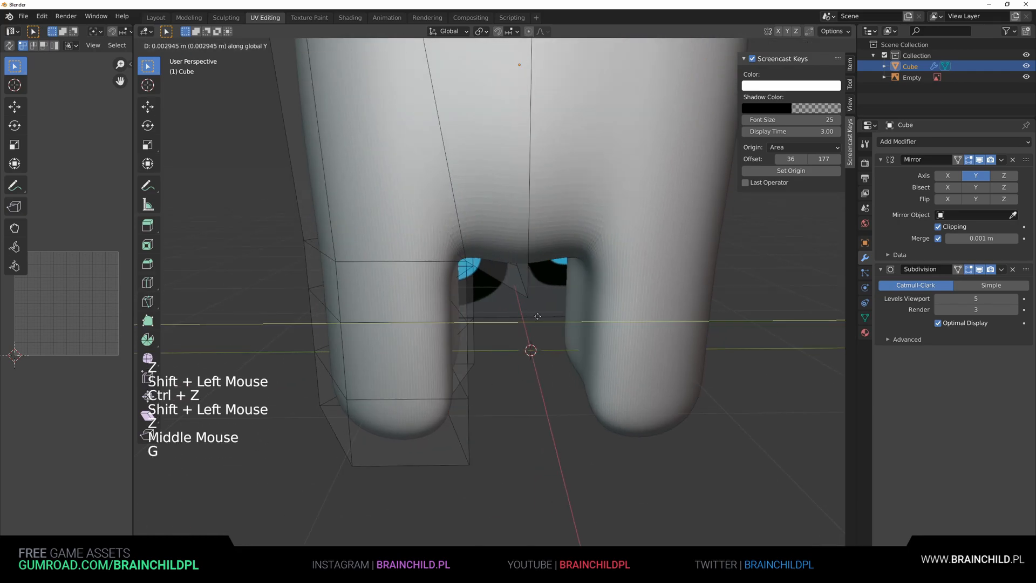
left_click(575, 322)
scroll(574, 322, "down", 5)
middle_click_drag(575, 322, 605, 314)
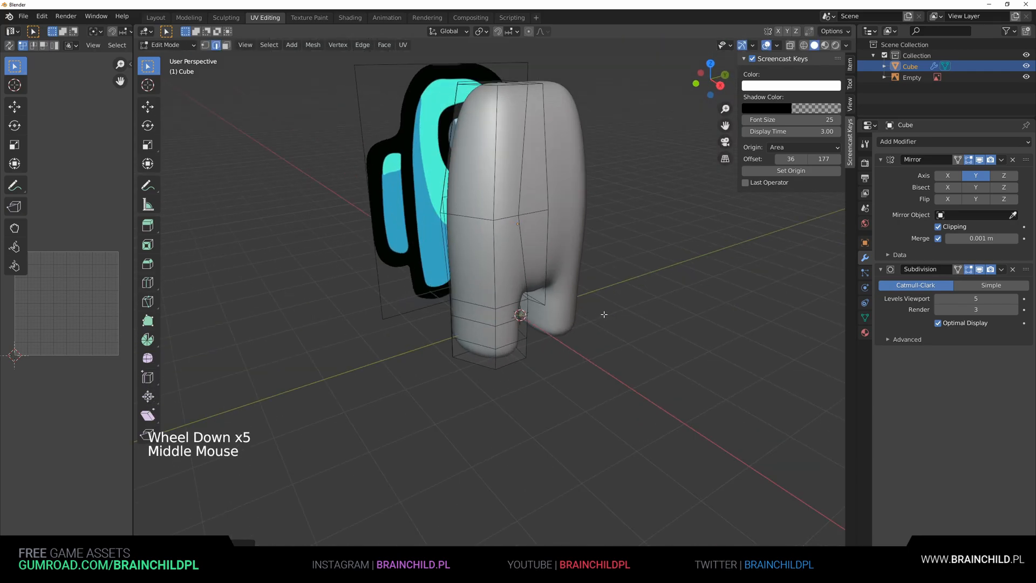
Step: Select the centre edge just above the leg gap on the +X side and move it outward along X
middle_click_drag(547, 267, 542, 299, "shift")
middle_click_drag(542, 299, 515, 291)
middle_click_drag(515, 292, 496, 308, "shift")
middle_click_drag(496, 308, 550, 314)
scroll(488, 307, "up", 1)
key("ctrl+r")
left_click(490, 312)
left_click(522, 316)
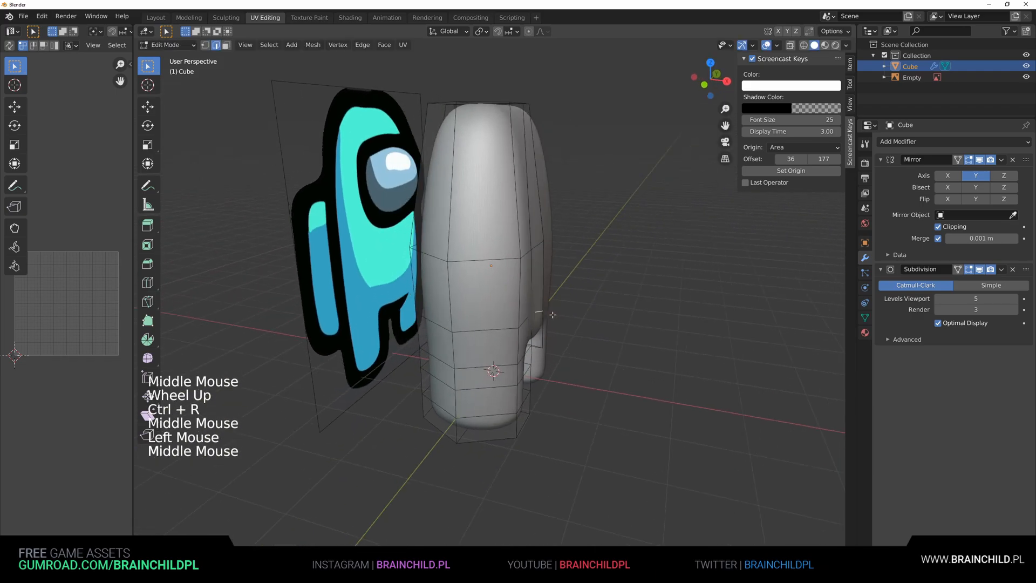
key("g")
key("x")
Step: Move the centre edge at waist height on the +X side outward along X by about 0.19 m
left_click(540, 247)
key("g")
key("x")
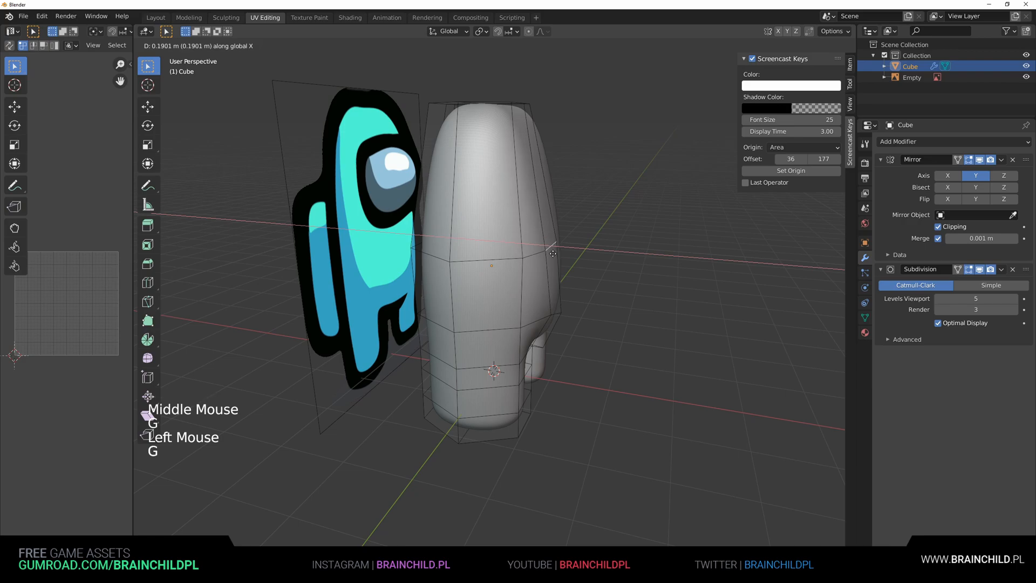
key("Tab")
scroll(563, 278, "down", 2)
middle_click_drag(563, 278, 474, 259)
Step: Select the top edges beside the mirror seam and edge-slide them toward the seam
key("Tab")
scroll(475, 259, "up", 2)
mouse_move(475, 259)
middle_mouse_down()
mouse_move(488, 273)
mouse_move(472, 266)
middle_mouse_up()
left_click(469, 247)
left_click(443, 252, "shift")
key("g")
key("g")
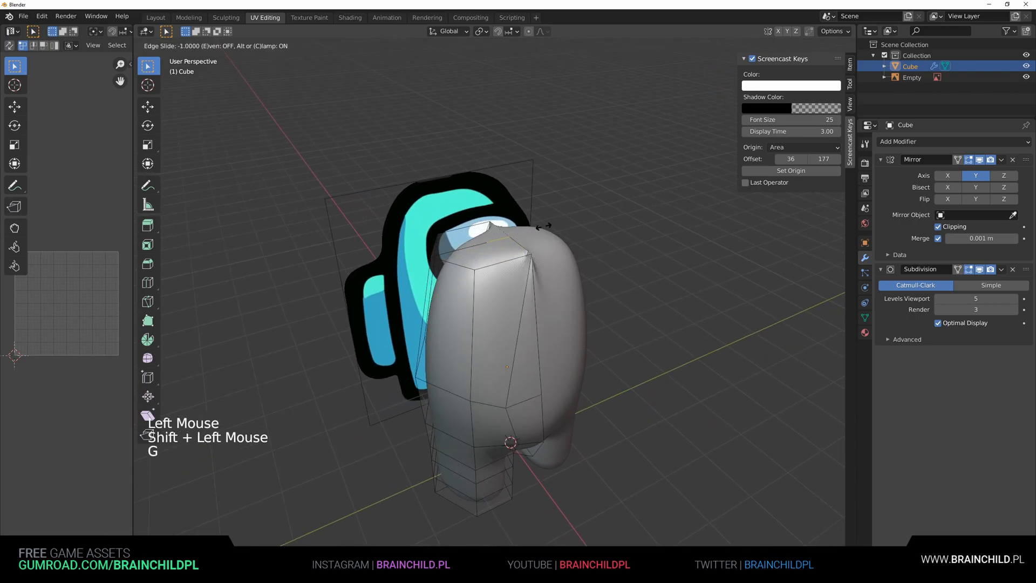
Step: Select the edges running front to back across the head's top and edge-slide them to refine its rounding
middle_click_drag(498, 241, 445, 228)
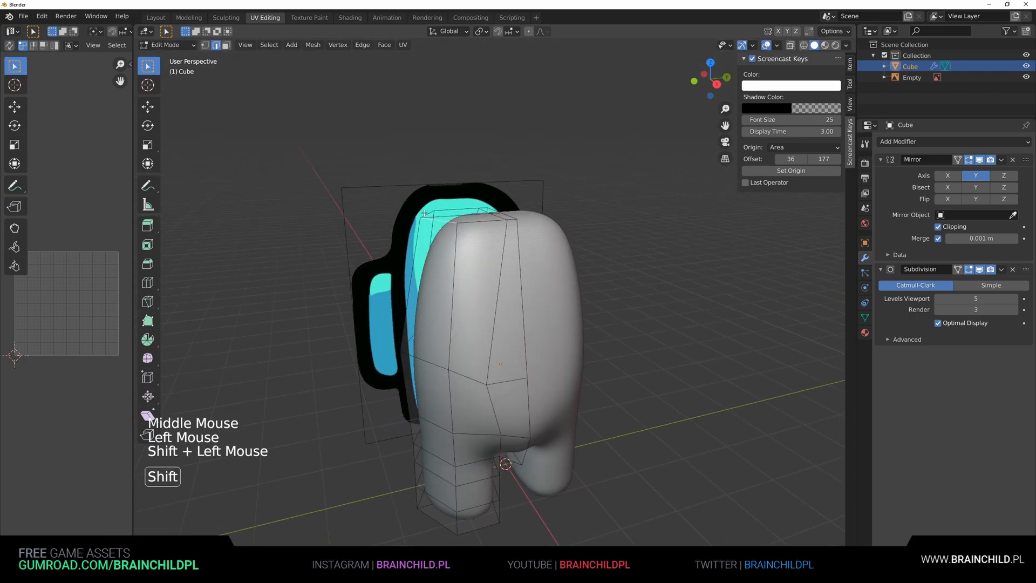
key("g")
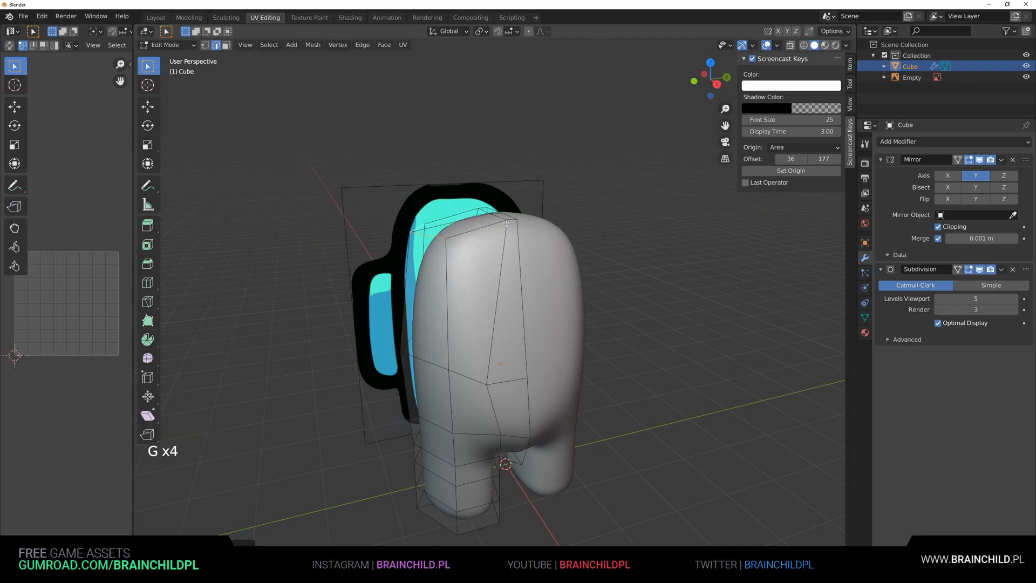
left_click(488, 213, "shift")
middle_click_drag(488, 213, 644, 255)
key("g")
key("g")
key("Tab")
scroll(629, 234, "down", 2)
key("Tab")
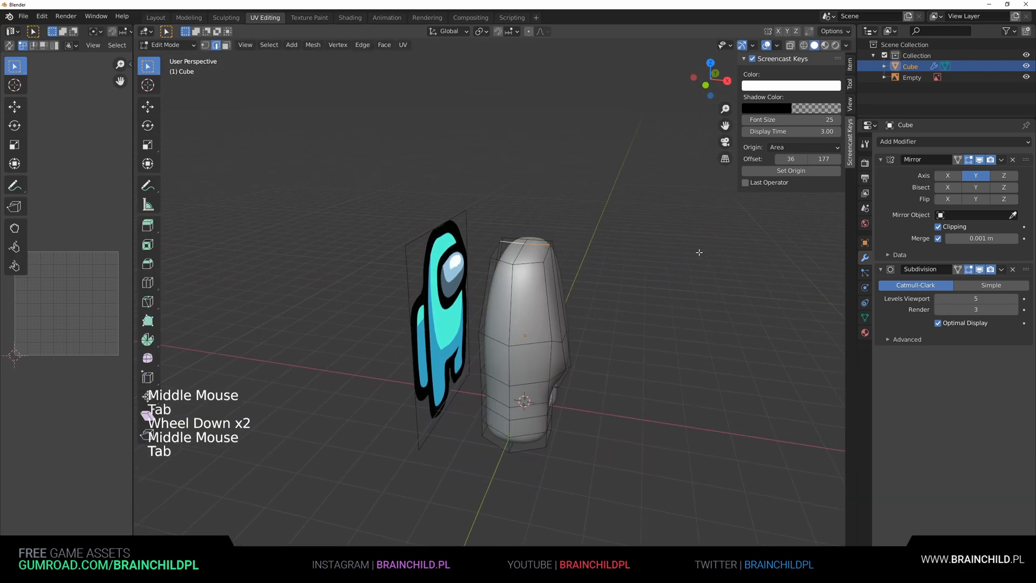
Step: Select the faces capping the top of the head and scale them to about 0.8
middle_click_drag(485, 324, 555, 242, "shift")
scroll(556, 241, "up", 3)
left_click(448, 210, "shift")
left_click(465, 193, "shift")
left_click(492, 210, "shift")
key("s")
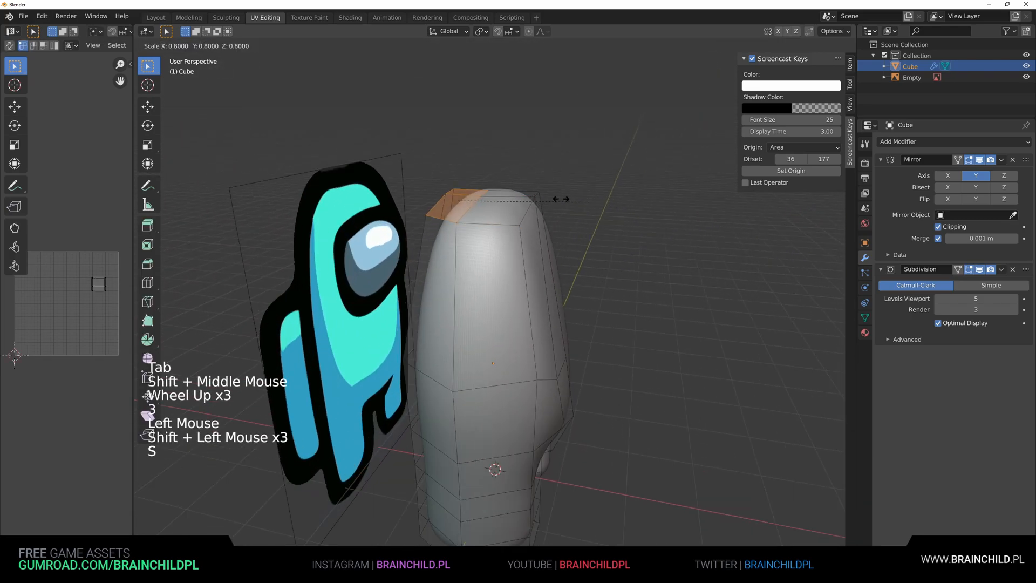
left_click(521, 199, "shift")
Step: Scale the head's top faces along Y and readjust their size to refine the head's rounding
middle_click_drag(521, 199, 572, 216)
key("s")
key("y")
left_click(687, 234)
middle_click_drag(687, 234, 653, 253)
scroll(620, 213, "down", 3)
left_click(607, 250)
key("ctrl+z")
key("s")
left_click(616, 250)
key("Tab")
Step: Select the edges around the top of the leg gap and reposition them to smooth the area between the legs
scroll(669, 259, "down", 1)
middle_click_drag(653, 253, 556, 232, "shift")
scroll(556, 232, "up", 2)
key("Tab")
left_click(476, 346)
middle_click_drag(477, 346, 518, 270)
left_click(495, 334, "shift")
left_click(494, 334, "shift")
key("g")
left_click(470, 368)
key("g")
left_click(470, 310)
key("ctrl+z")
left_click(491, 339)
key("Tab")
scroll(475, 346, "down", 1)
scroll(484, 347, "down", 4)
scroll(488, 322, "up", 1)
scroll(487, 323, "up", 2)
scroll(523, 322, "up", 2)
Step: Try to add a loop cut around the body just above the legs
key("Tab")
scroll(508, 286, "up", 3)
scroll(542, 265, "down", 1)
middle_click_drag(518, 270, 494, 296)
scroll(497, 264, "up", 2)
key("ctrl+r")
left_click(489, 261)
key("Tab")
scroll(487, 268, "down", 2)
scroll(440, 316, "down", 4)
scroll(515, 338, "up", 2)
key("Tab")
scroll(495, 297, "up", 5)
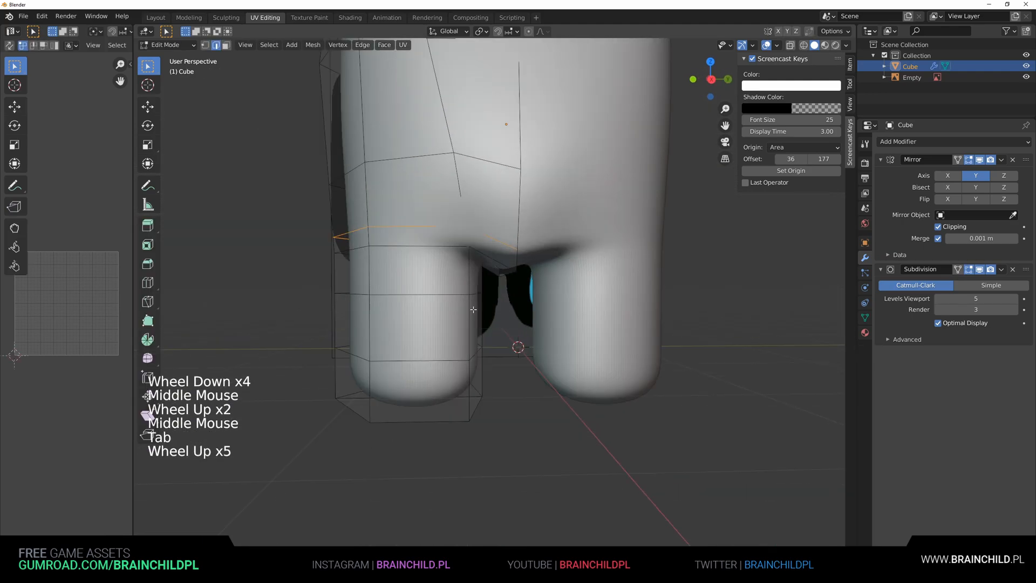
key("ctrl+z")
key("ctrl+z")
key("ctrl+z")
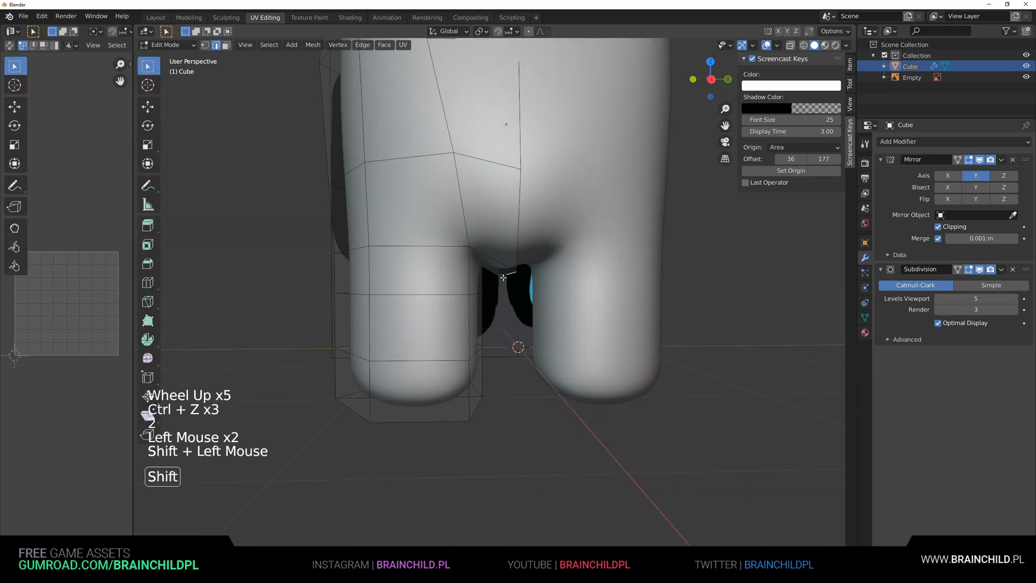
Step: Examine the body's shape around the leg gap, with and without the mesh cage
scroll(519, 271, "down", 4)
key("Tab")
middle_click_drag(519, 270, 497, 219)
key("Tab")
scroll(451, 316, "down", 3)
key("Tab")
key("Tab")
key("Tab")
left_click(451, 316)
scroll(529, 313, "up", 3)
left_click(485, 283)
Step: Select the entire body mesh and run the saved favourite mesh operation on it
key("Tab")
key("a")
key("q")
left_click(479, 301)
key("Tab")
scroll(551, 310, "down", 2)
left_click(552, 309)
left_click(451, 301)
left_click(485, 313)
scroll(486, 312, "up", 1)
Step: Select a single vertex beside the body's centre seam and slide it along its edge to even the surface
key("Tab")
scroll(586, 286, "up", 3)
scroll(540, 275, "down", 3)
key("1")
left_click(499, 264)
scroll(499, 265, "down", 1)
key("g")
key("g")
key("Tab")
scroll(486, 248, "down", 4)
scroll(467, 205, "down", 2)
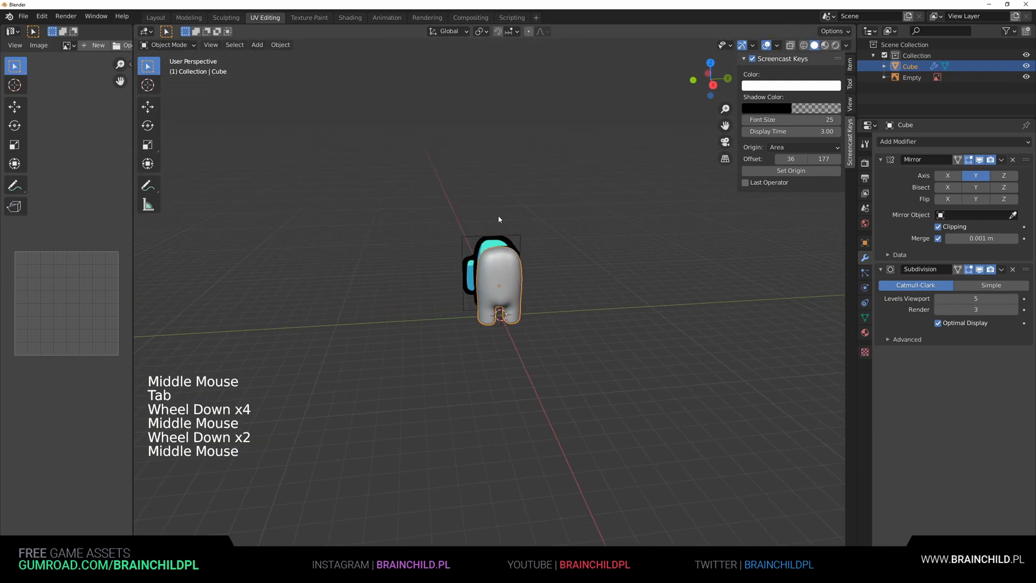
Step: Delete the crewmate reference image from the scene
scroll(523, 224, "up", 5)
key("Tab")
key("2")
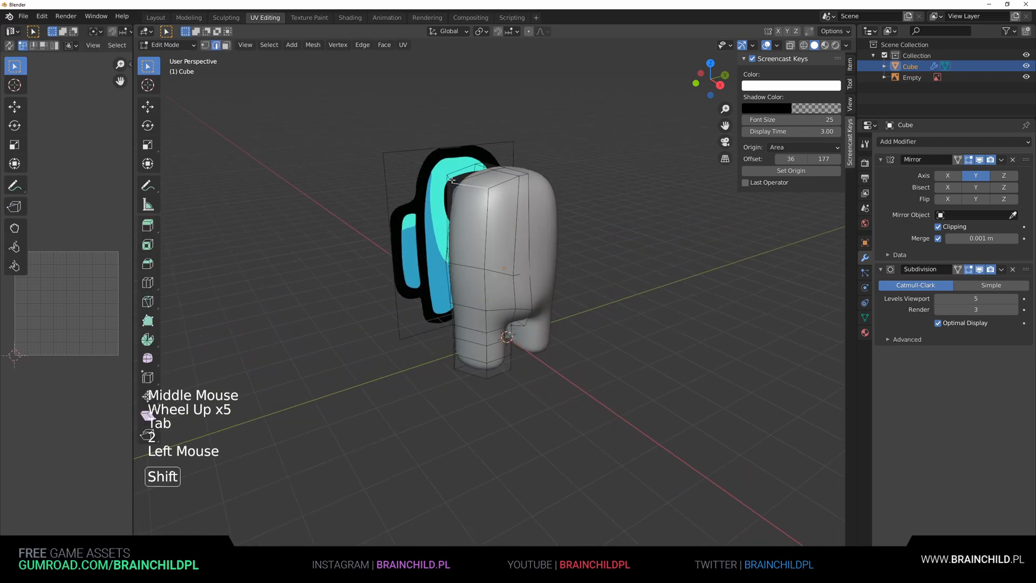
key("Tab")
left_click(451, 185)
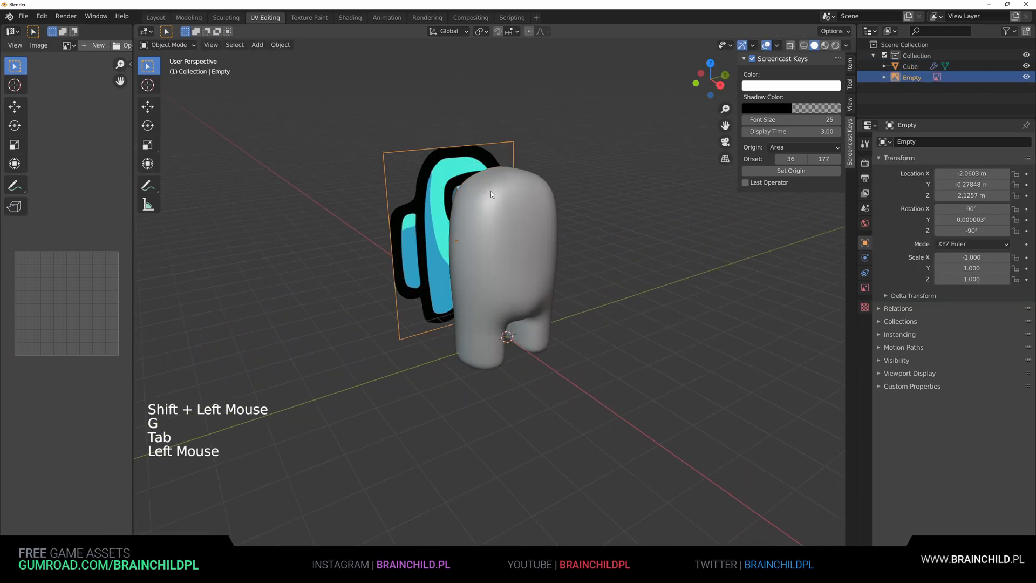
key("Delete")
middle_click_drag(493, 196, 440, 211)
scroll(416, 182, "down", 1)
scroll(439, 250, "up", 2)
Step: Select the edges along the head's top on the body mesh and edge-slide them by about 0.16
left_click(439, 250)
key("Tab")
left_click(463, 241, "shift")
key("g")
key("g")
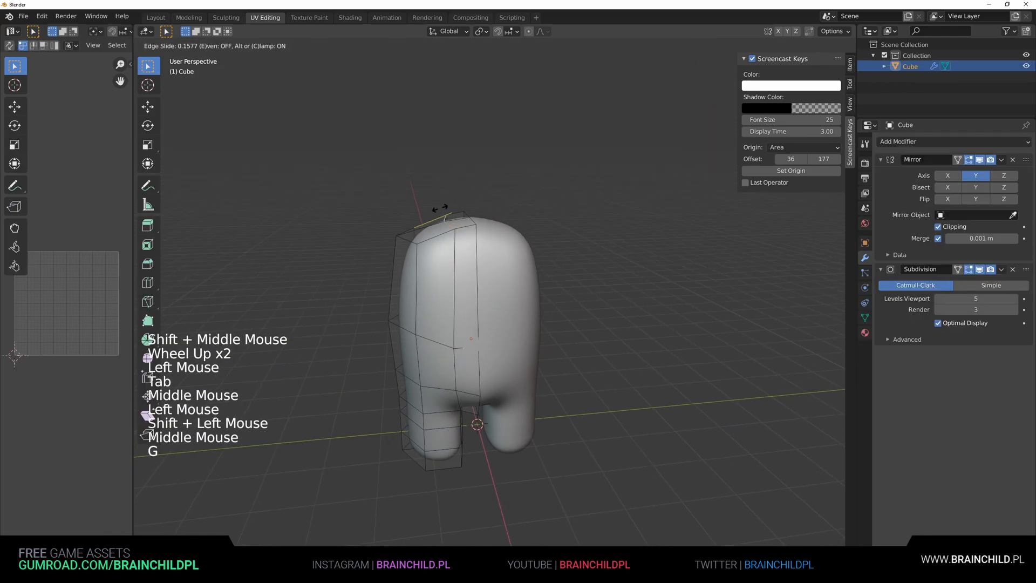
key("Tab")
scroll(482, 227, "down", 4)
left_click(525, 227)
scroll(500, 234, "up", 6)
middle_click_drag(526, 226, 438, 159)
Step: Select the centre-seam edges across the head's top and move them to refine the crown's curve
key("Tab")
left_click(462, 218)
left_click(451, 199, "shift")
key("g")
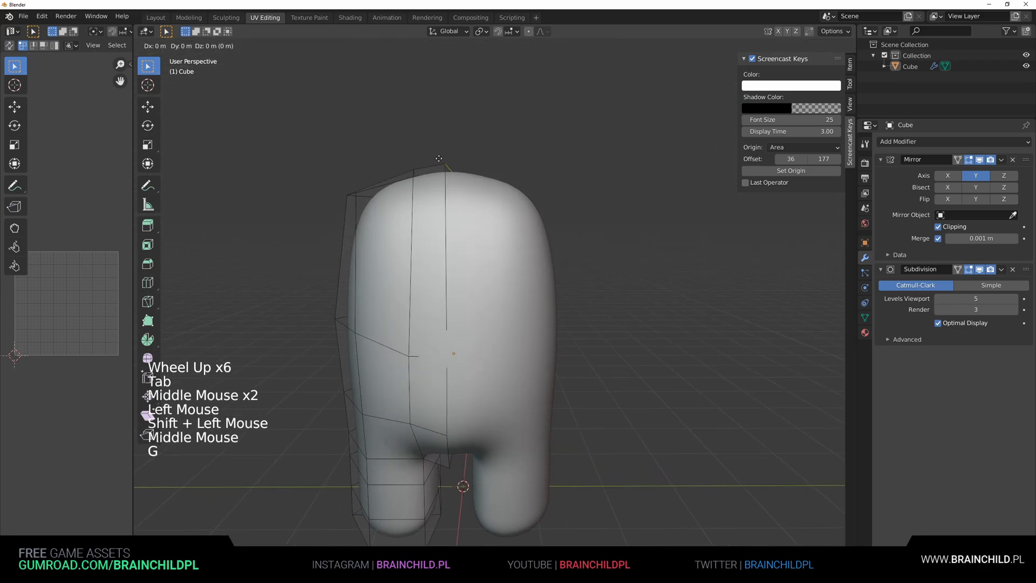
key("Tab")
scroll(537, 235, "down", 4)
left_click(563, 257)
scroll(562, 258, "down", 3)
middle_click_drag(536, 236, 608, 261)
scroll(544, 213, "up", 3)
scroll(635, 224, "up", 2)
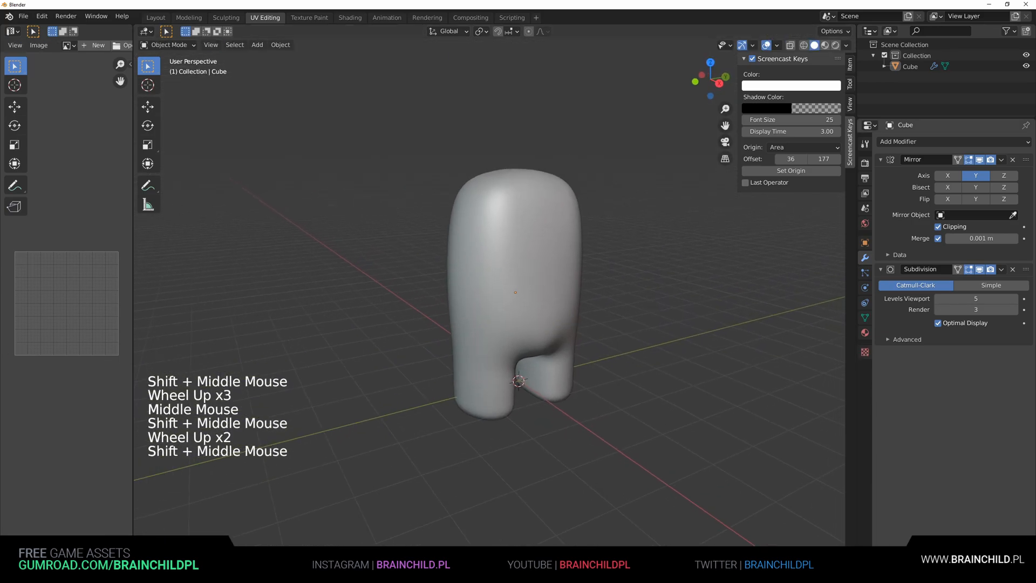
Step: Scale the whole body down slightly so it is shorter and stockier
middle_click_drag(700, 308, 691, 306)
left_click(685, 289)
key("s")
left_click(674, 284)
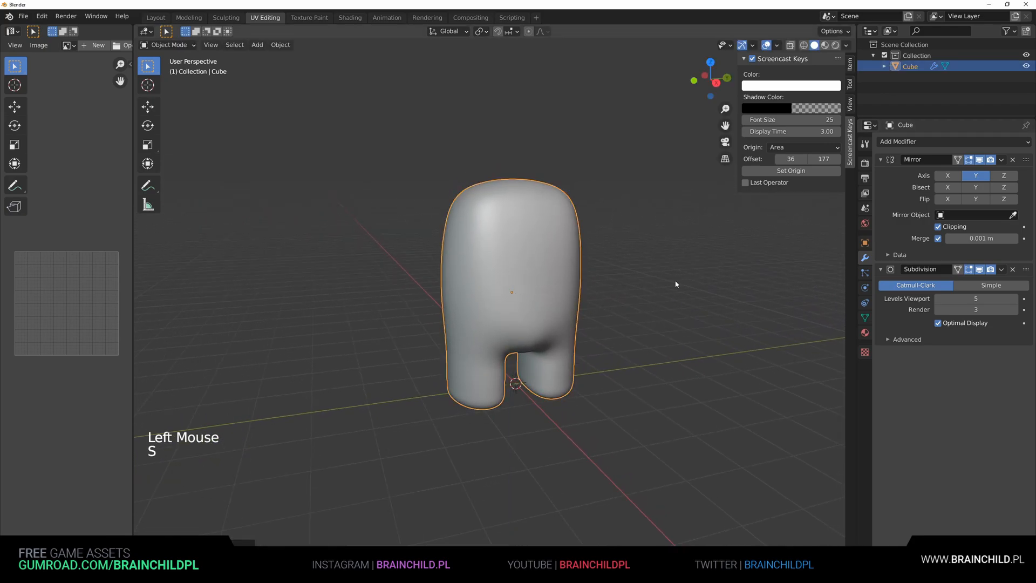
Step: Apply the body's transform and raise the body slightly toward the ground line in front view
key("ctrl+a")
left_click(650, 325)
middle_click_drag(653, 327, 731, 331, "alt")
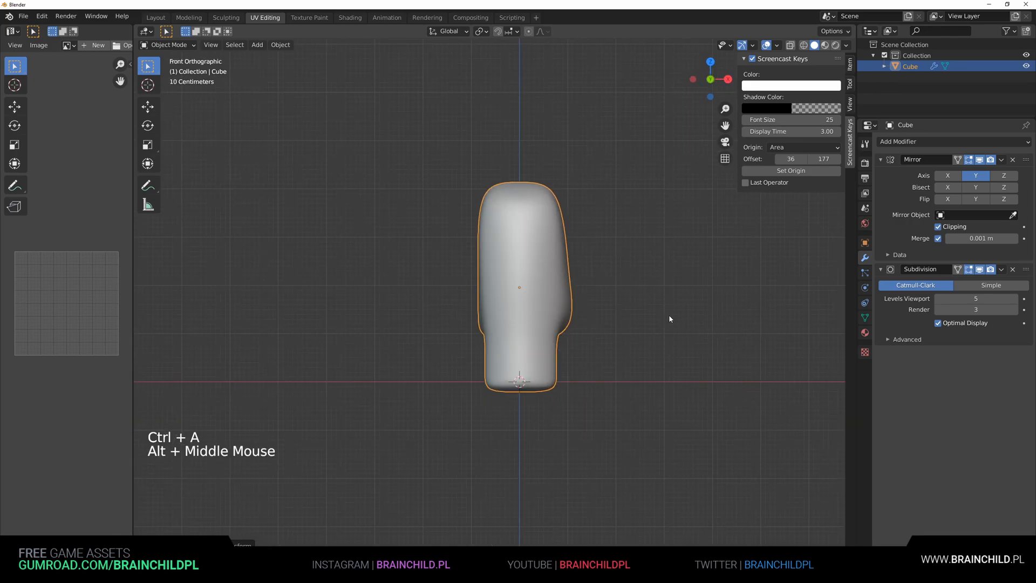
key("g")
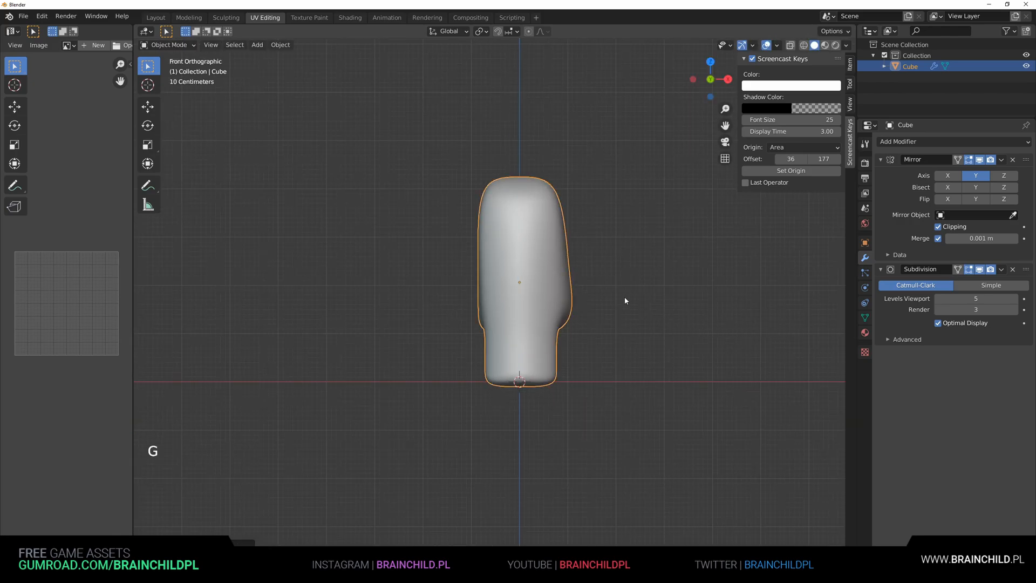
Step: Select the horizontal edge loops at mid-body and waist height and scale them outward to widen the belly
key("Tab")
scroll(582, 323, "up", 1)
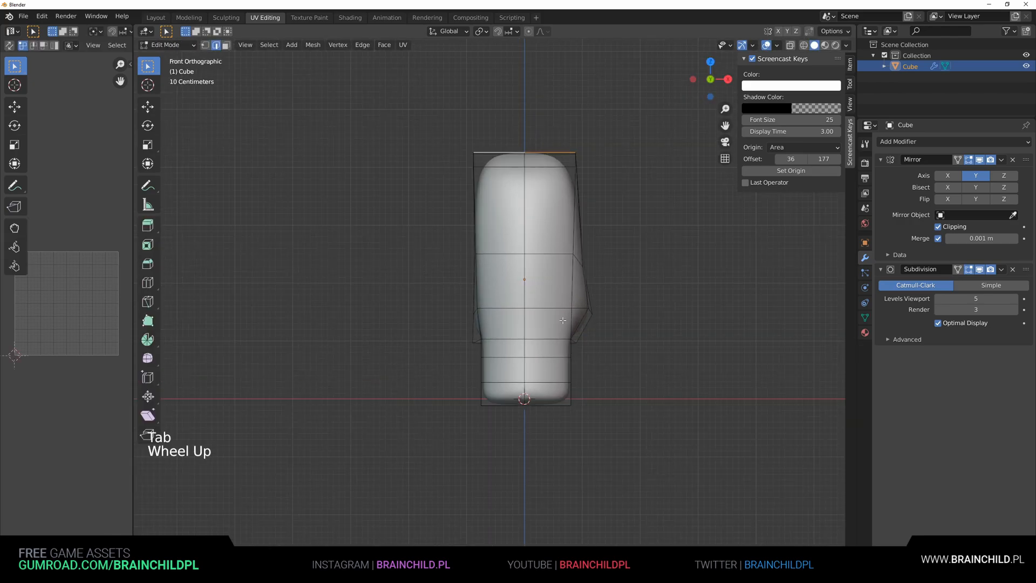
triple_click(499, 253, "alt+shift")
key("s")
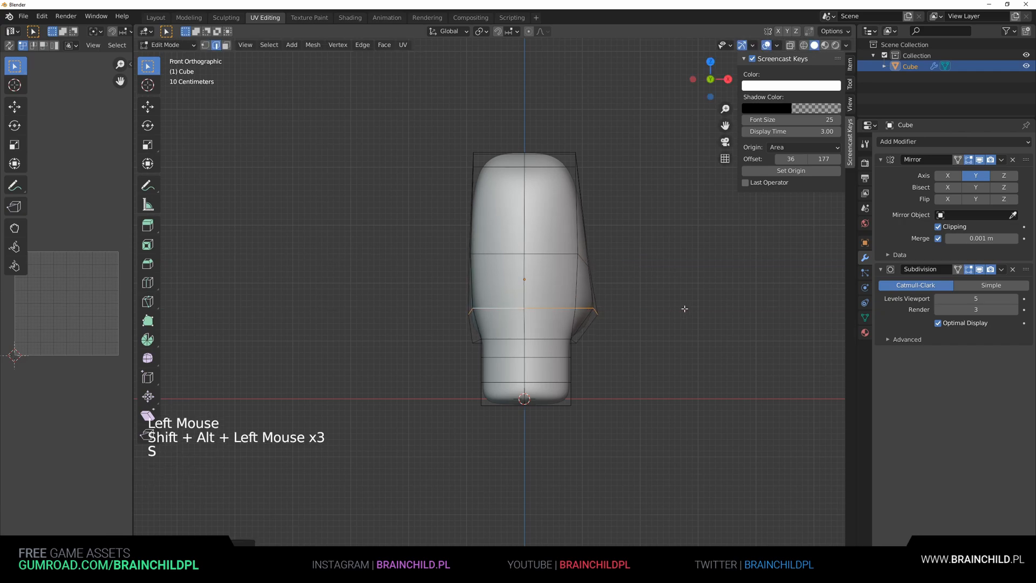
key("s")
key("Tab")
scroll(597, 300, "down", 5)
middle_click_drag(697, 265, 609, 294)
scroll(597, 303, "down", 1, "shift")
scroll(576, 290, "up", 3)
scroll(581, 309, "up", 3)
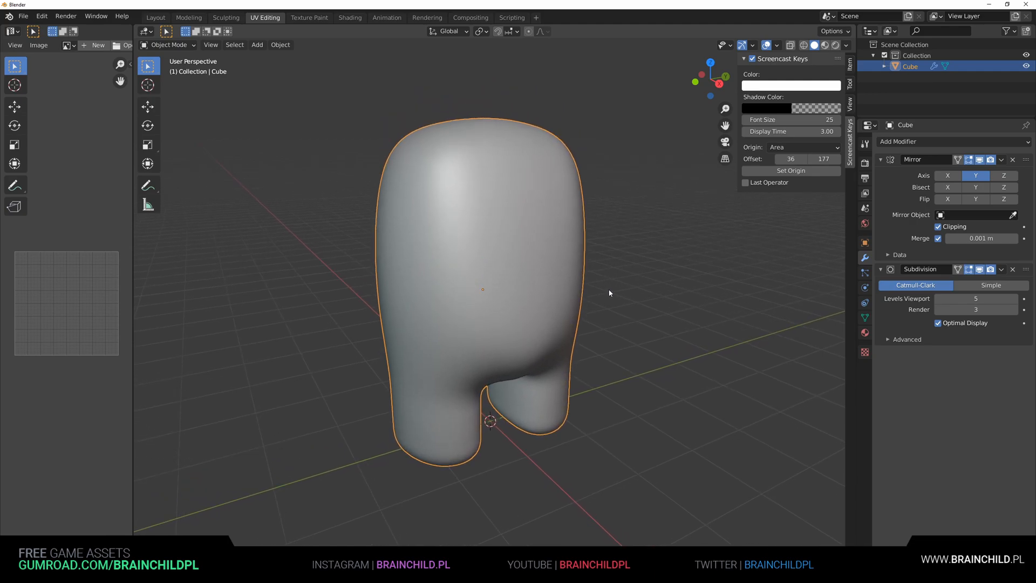
Step: Add a separate cube in object mode and raise it about 2.16 m along Z to the body's mid-height
middle_click_drag(610, 293, 562, 377)
scroll(608, 290, "down", 3)
key("Tab")
key("2")
key("Tab")
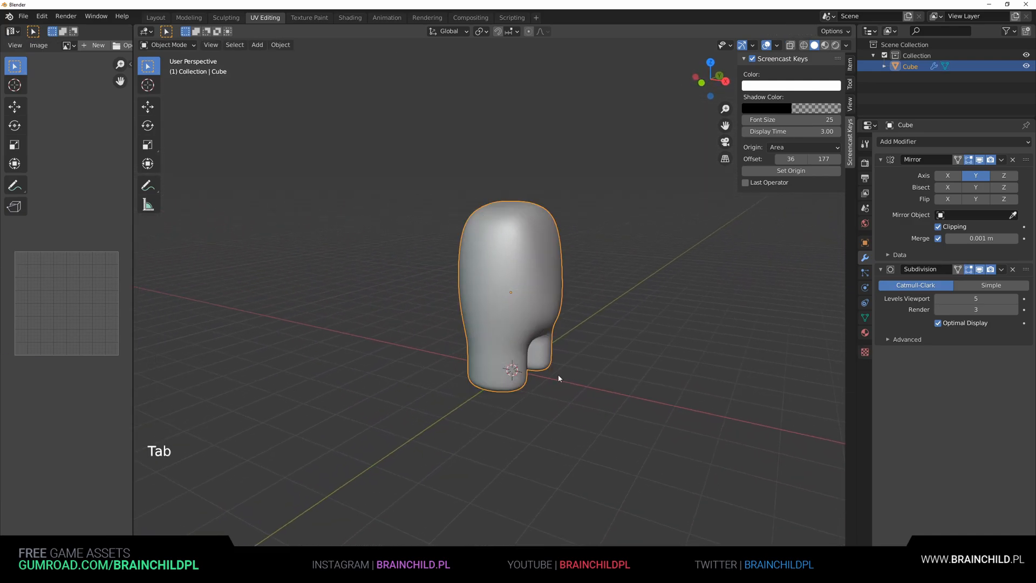
key("shift+a")
mouse_move(525, 357)
left_click(593, 357)
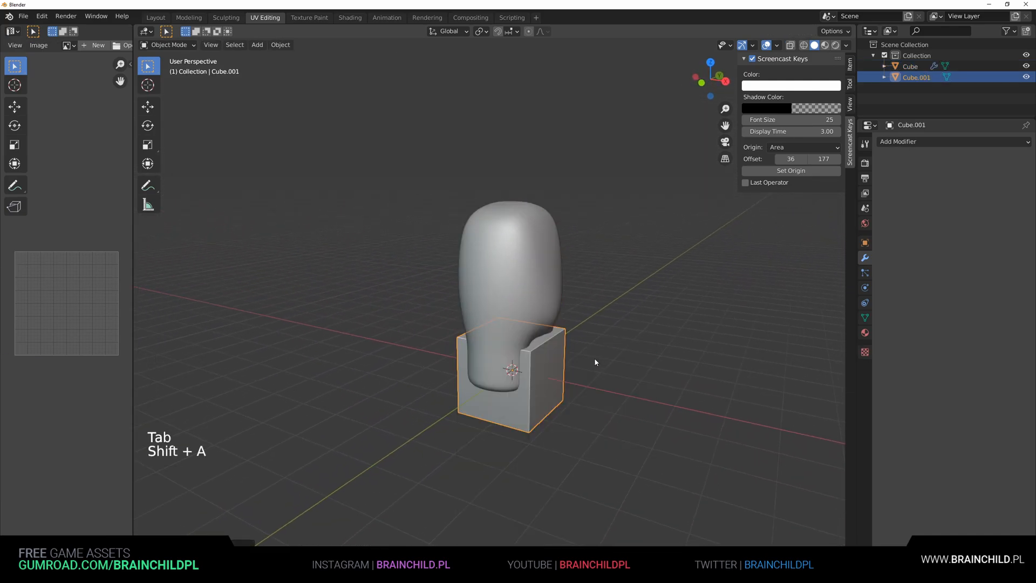
middle_click_drag(615, 334, 612, 334, "alt")
key("g")
key("z")
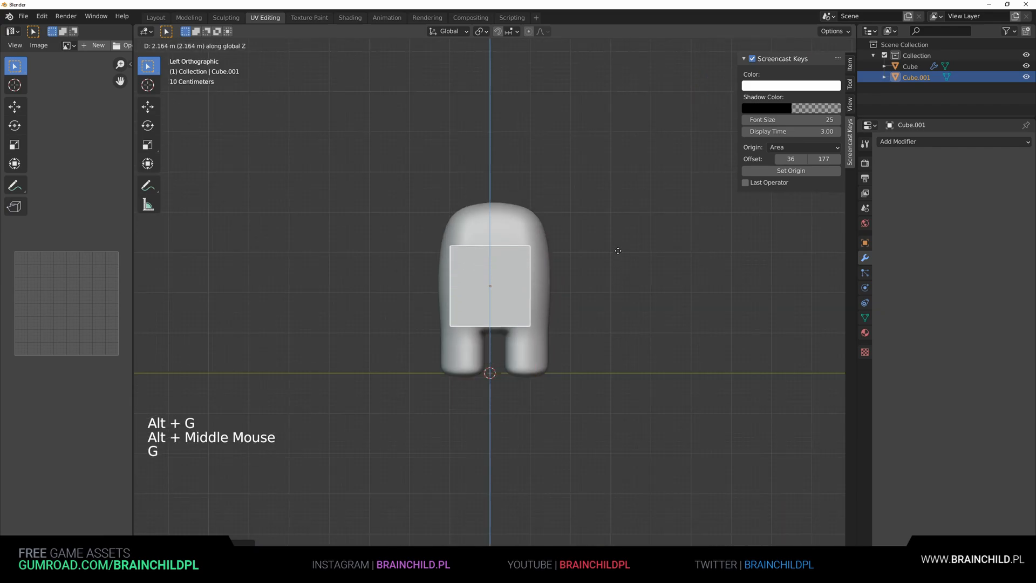
left_click(618, 248)
Step: Scale the cube along X to about 0.47 and move it to the body's back on the -X side
middle_click_drag(626, 254, 668, 270, "alt")
key("s")
key("x")
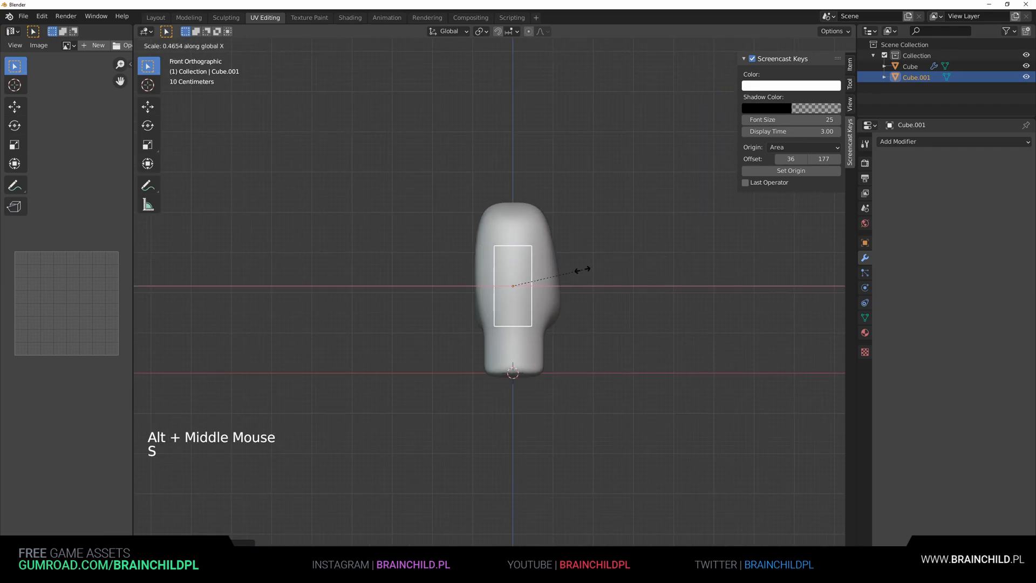
left_click(584, 269)
key("g")
left_click(529, 273)
middle_click_drag(529, 273, 468, 295)
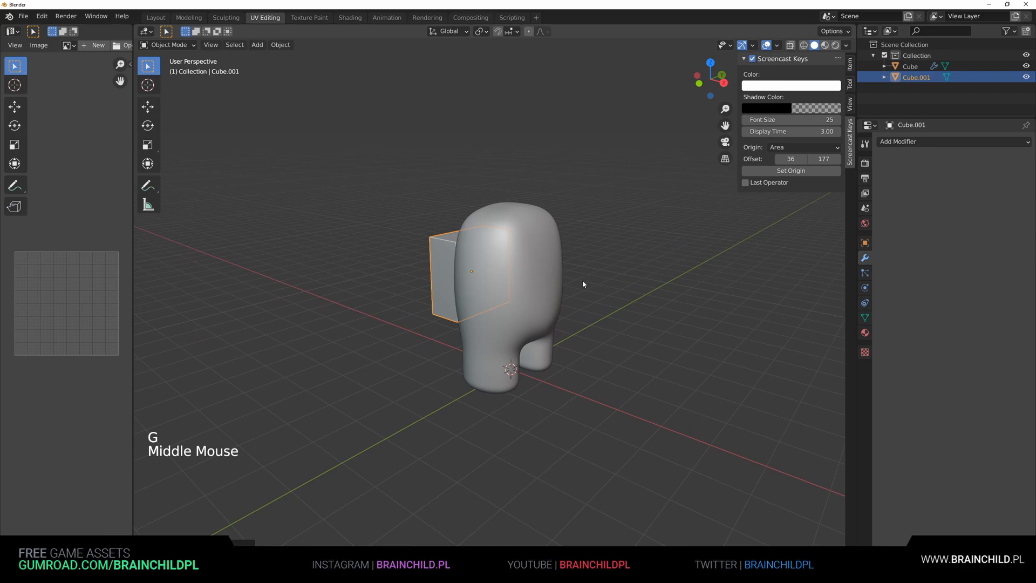
Step: Select the backpack cube's upper corner edges and bevel them into rounded corners
key("Tab")
middle_click_drag(583, 281, 626, 283)
key("2")
left_click(441, 237)
left_click(450, 246, "shift")
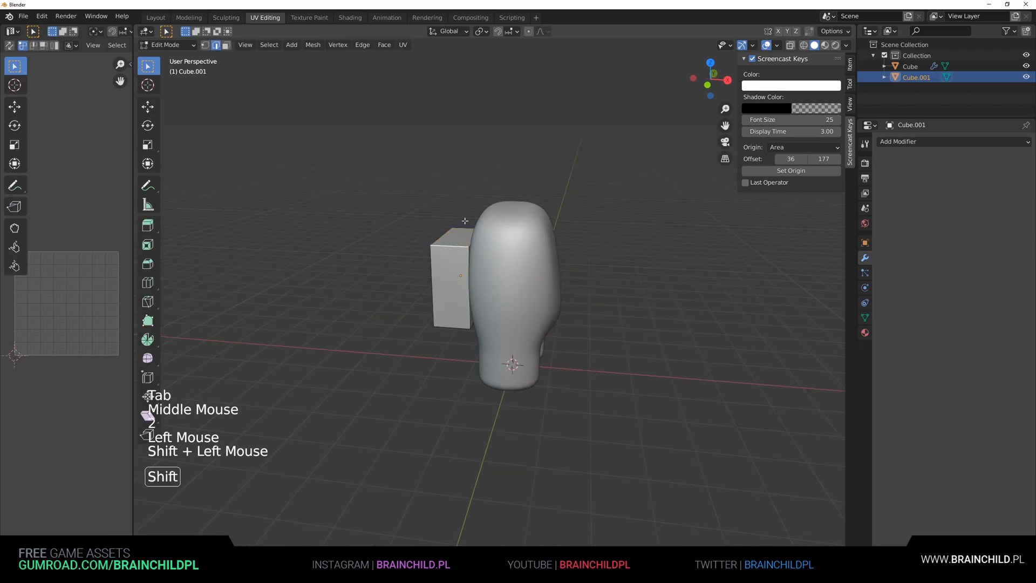
left_click(587, 244)
middle_click_drag(587, 244, 593, 232)
Step: Bevel the backpack cube's lower corner edges to round them as well
left_click(456, 328)
middle_click_drag(457, 331, 539, 327)
middle_click_drag(598, 363, 518, 367)
key("Tab")
middle_click_drag(518, 367, 576, 336)
key("Tab")
scroll(577, 335, "up", 2)
left_click(495, 330)
middle_click_drag(494, 330, 518, 331, "shift")
middle_click_drag(518, 332, 702, 259)
key("Tab")
key("Tab")
Step: Apply smooth shading to the whole backpack mesh
key("a")
key("q")
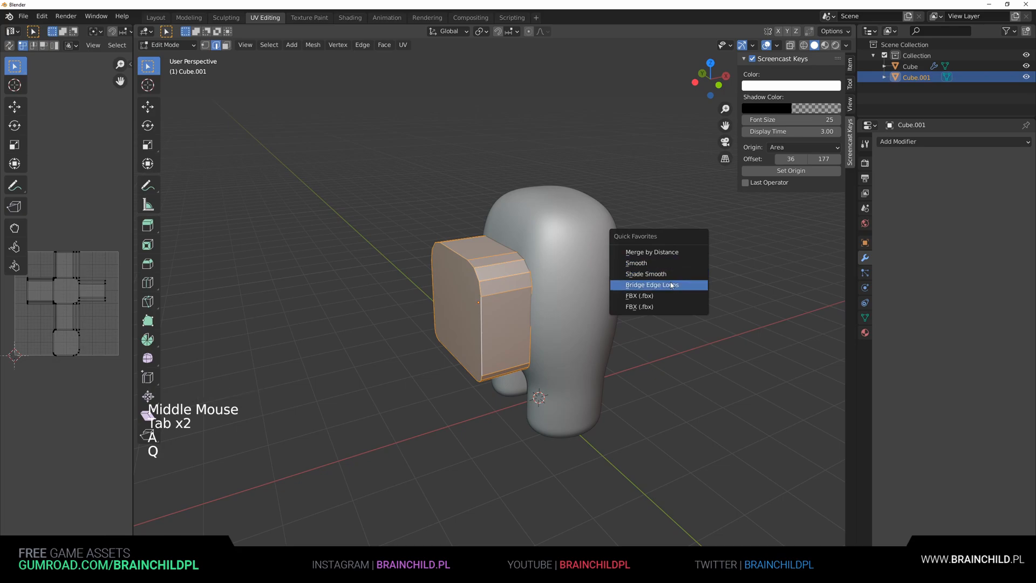
left_click(672, 284)
key("Tab")
Step: Add a Bevel modifier to the backpack with amount 0.27 m, 5 segments, profile shape 0.60 and the Angle limit method
left_click(919, 142)
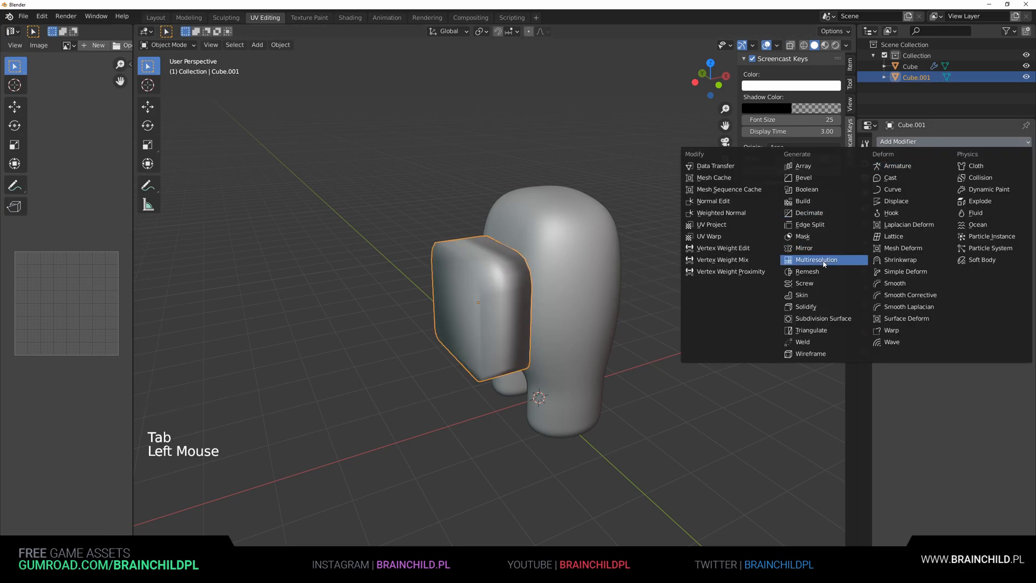
left_click(813, 182)
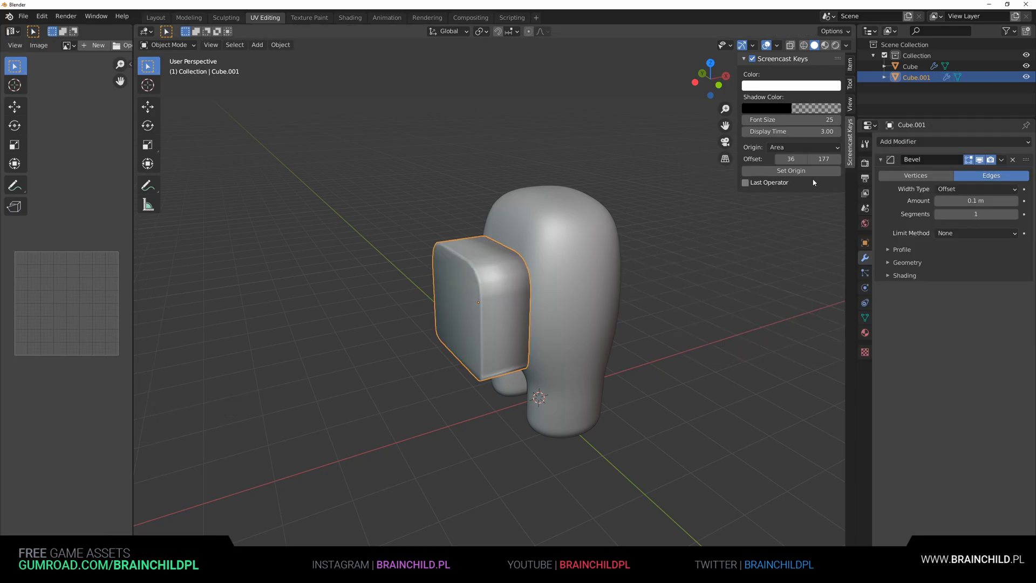
middle_click_drag(620, 302, 566, 302)
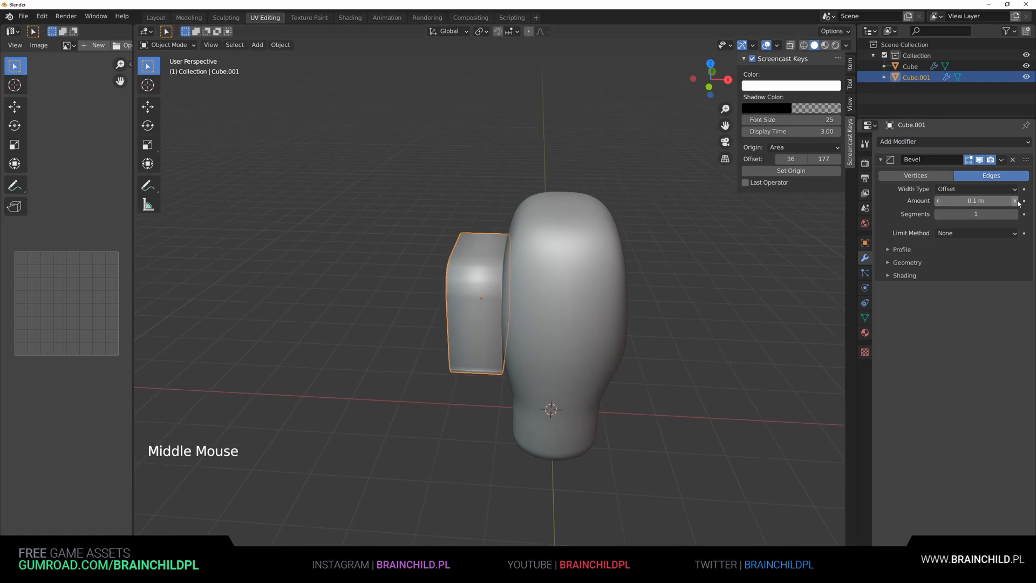
scroll(806, 251, "up", 1)
mouse_move(766, 254)
middle_mouse_down()
mouse_move(807, 252)
mouse_move(795, 244)
middle_mouse_up()
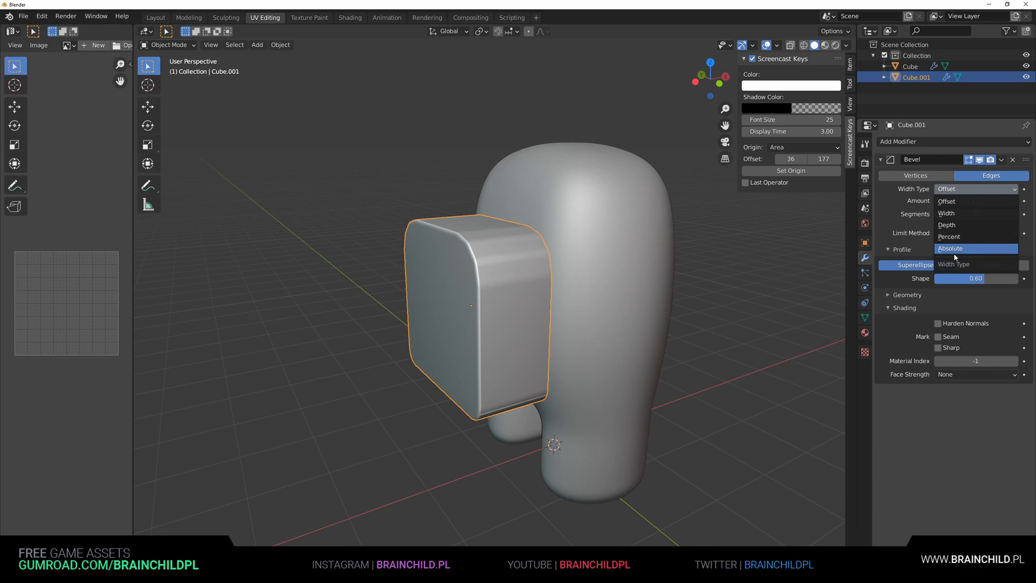
left_click(949, 234)
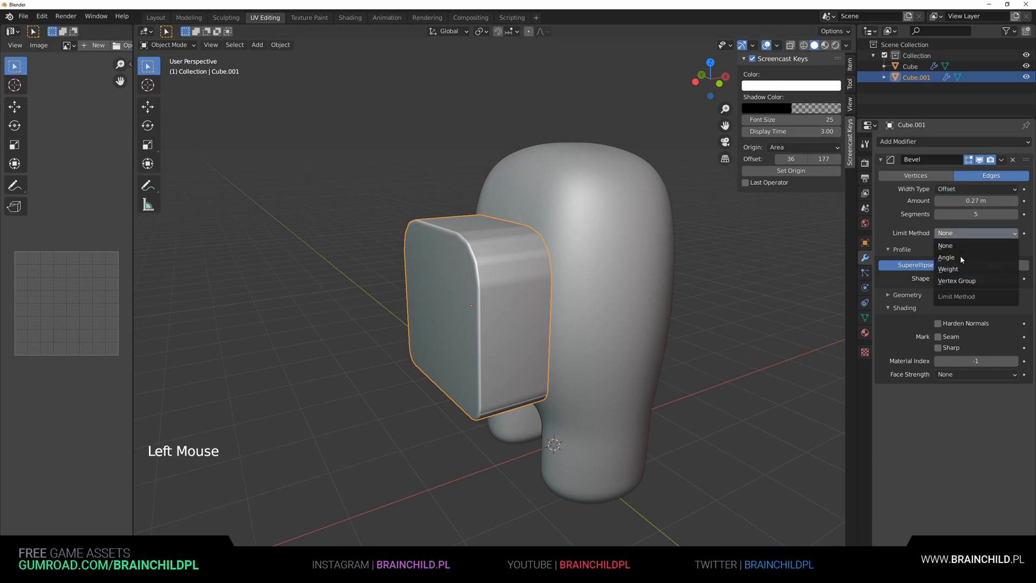
left_click(965, 259)
middle_click_drag(713, 272, 566, 300)
Step: Examine the rounding of the bevelled backpack and its fit against the body from several angles
key("Tab")
key("ctrl+e")
key("Tab")
key("Tab")
key("Tab")
scroll(566, 299, "down", 4)
left_click(395, 249)
scroll(486, 249, "up", 6)
middle_click_drag(518, 249, 539, 294)
scroll(555, 250, "down", 3)
scroll(608, 260, "up", 1)
scroll(608, 260, "down", 2)
scroll(604, 306, "up", 5)
scroll(529, 296, "down", 7)
left_click(461, 287)
key("Tab")
scroll(540, 294, "up", 6)
key("Tab")
scroll(638, 299, "down", 1)
middle_click_drag(639, 298, 532, 290)
scroll(532, 290, "down", 4)
left_click(425, 293)
scroll(426, 293, "down", 2)
middle_click_drag(426, 293, 466, 258)
scroll(399, 307, "up", 1)
Step: Stretch the body along Z and align its feet with the ground line in back view, and scale the backpack slightly along Z
left_click(464, 257)
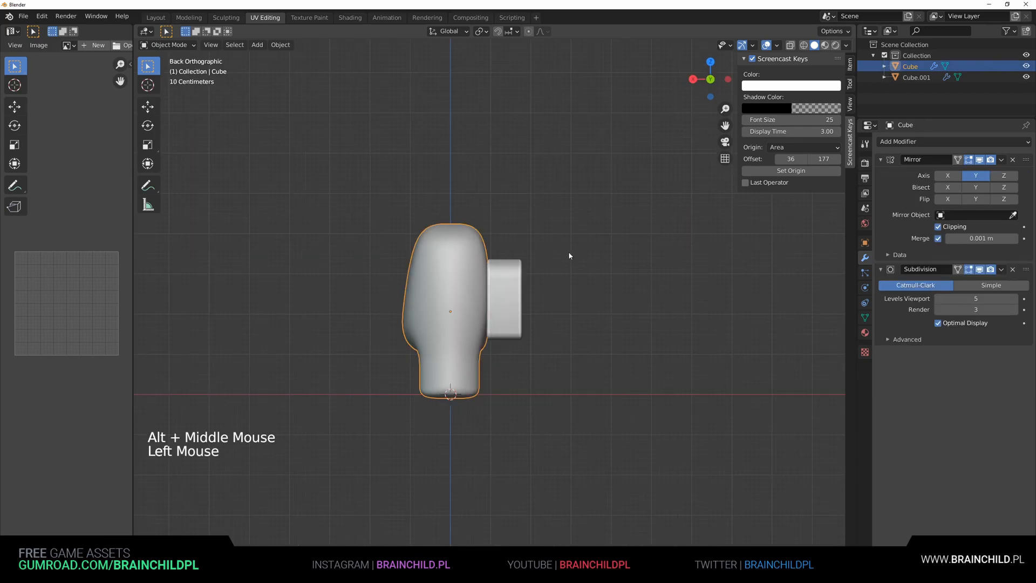
key("s")
key("z")
key("g")
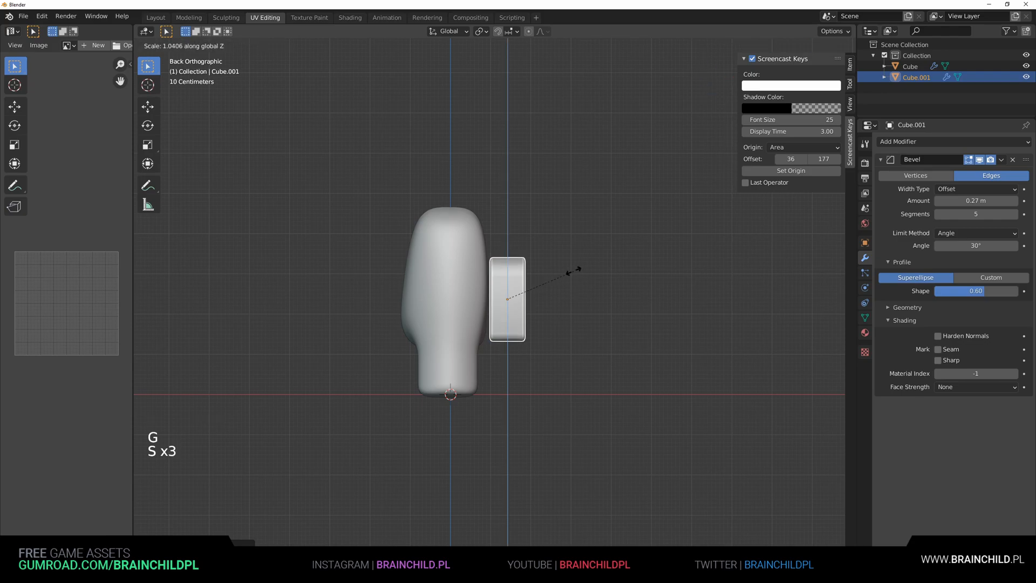
Step: Examine the body's proportions and legs from several angles
middle_click_drag(570, 271, 432, 291)
left_click(450, 305)
scroll(450, 305, "down", 4)
scroll(432, 291, "down", 2)
middle_click_drag(432, 291, 486, 286, "shift")
scroll(445, 302, "up", 6)
scroll(563, 308, "up", 3)
left_click(562, 306)
key("Tab")
key("Tab")
scroll(613, 287, "down", 6)
left_click(605, 302)
scroll(604, 302, "up", 4)
left_click(601, 301)
Step: Try to reposition a single vertex on the body's lower front, just above the leg
key("Tab")
middle_click_drag(485, 286, 432, 279)
scroll(432, 279, "up", 3)
key("2")
left_click(431, 279)
key("1")
left_click(412, 252)
key("g")
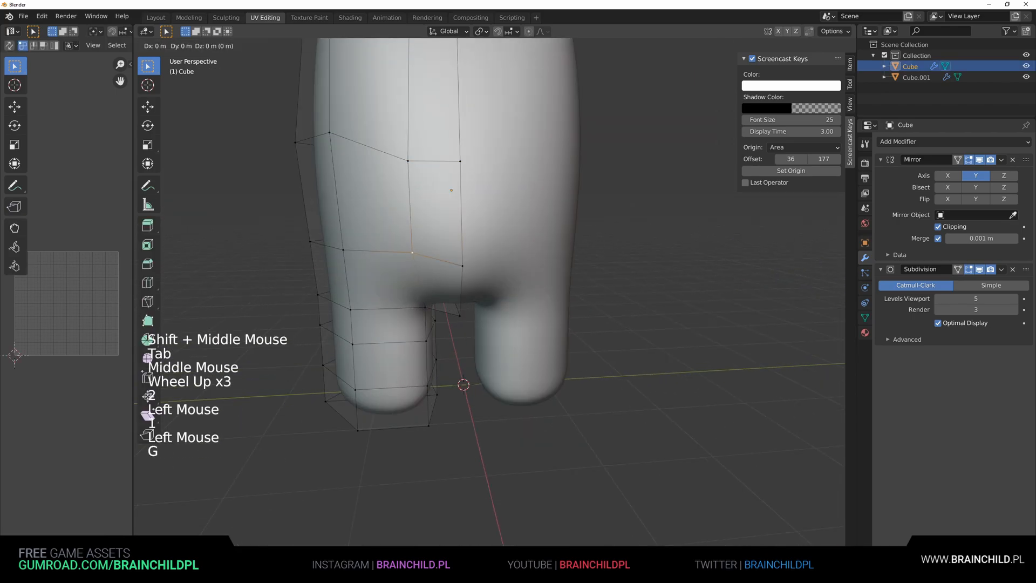
Step: Undo the last vertex edits on the body's lower front
key("Tab")
scroll(579, 275, "down", 1)
scroll(645, 288, "down", 5)
middle_click_drag(579, 276, 488, 265)
scroll(566, 292, "up", 3)
key("Tab")
scroll(567, 292, "up", 2)
key("ctrl+z")
key("ctrl+z")
key("ctrl+z")
Step: Slide the front vertices just above the leg outward, away from the body's centre line
left_click(429, 266)
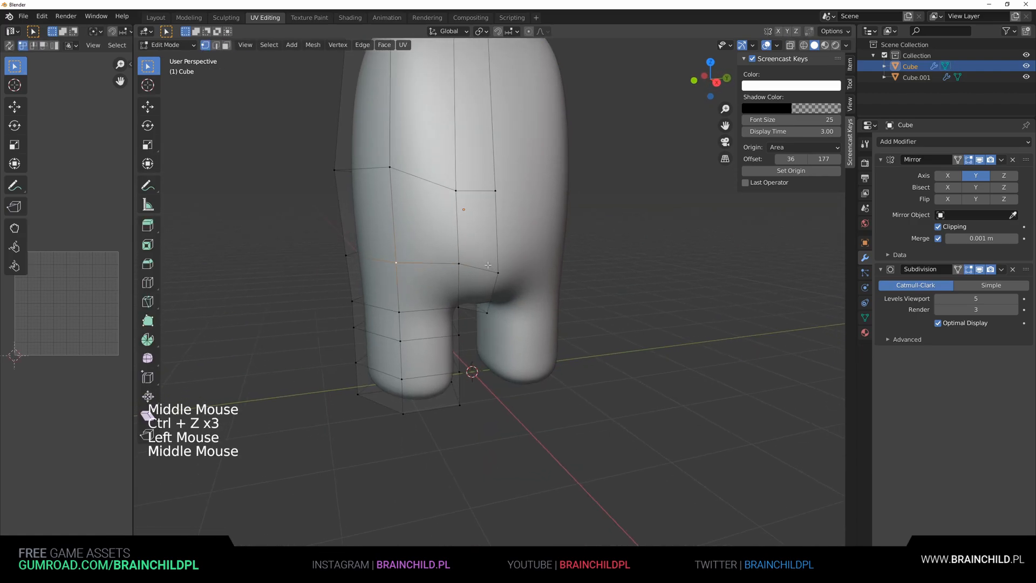
key("g")
key("g")
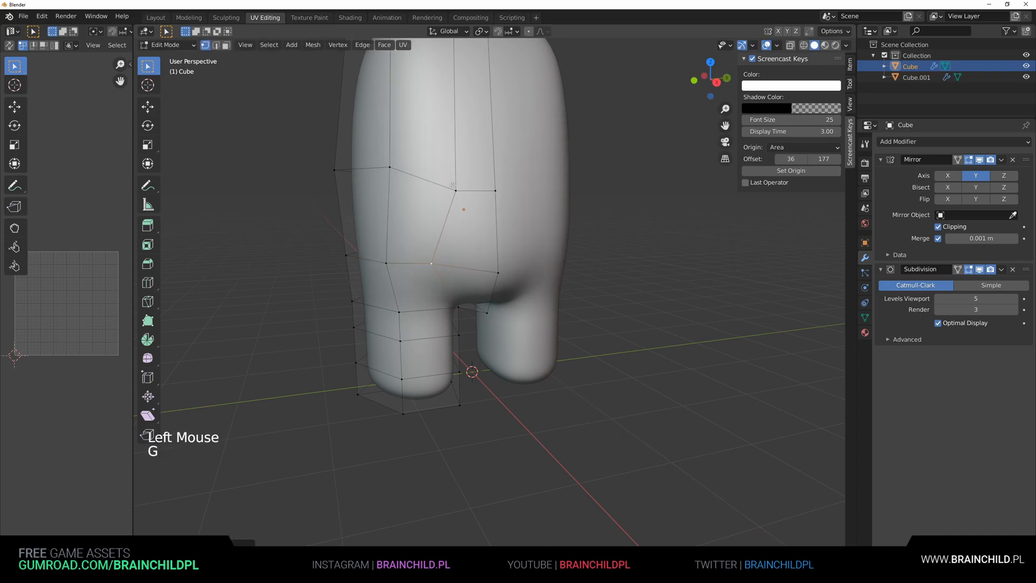
key("Tab")
scroll(465, 202, "down", 3)
middle_click_drag(465, 205, 399, 314)
Step: Move the edge loop at the top of the leg outward along Y by about 0.08 m
key("Tab")
scroll(526, 278, "up", 3)
key("Tab")
scroll(530, 283, "down", 5)
left_click(372, 296)
key("Tab")
scroll(535, 305, "up", 4)
key("g")
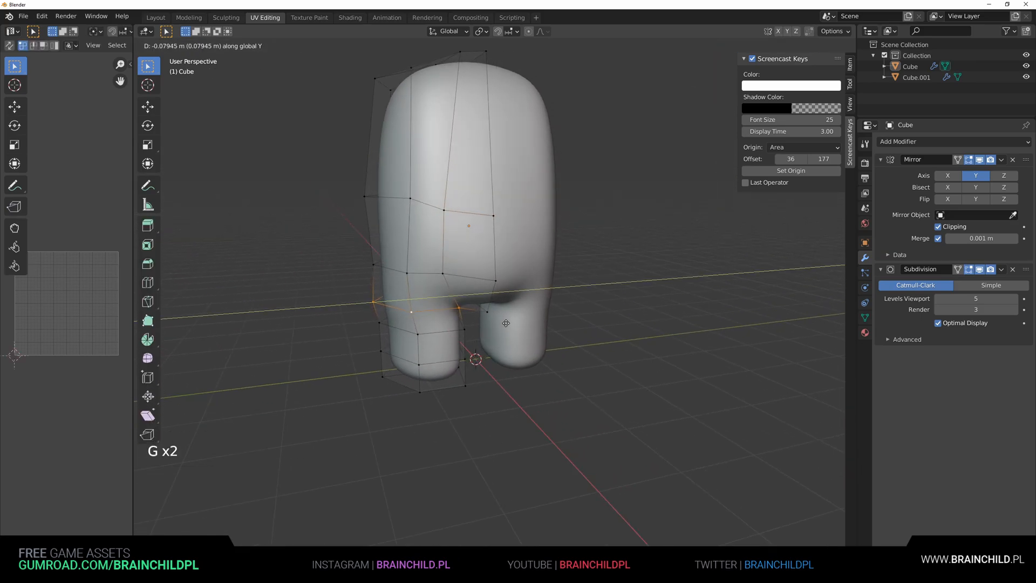
key("Tab")
scroll(499, 320, "down", 1)
middle_click_drag(499, 319, 474, 327)
scroll(467, 310, "down", 3)
scroll(469, 313, "up", 3)
Step: Select the next edge loops around the leg and move them to adjust the leg's shape
key("Tab")
left_click(418, 324)
left_click(419, 323, "alt+shift")
key("g")
key("Tab")
scroll(529, 316, "down", 3)
middle_click_drag(412, 342, 404, 188)
scroll(498, 221, "up", 2)
left_click(497, 221)
key("Tab")
key("Tab")
scroll(484, 215, "down", 1)
left_click(533, 193)
scroll(536, 257, "down", 1)
Step: Rescale the backpack and move it partly into the body's back
left_click(531, 259)
scroll(594, 254, "up", 3)
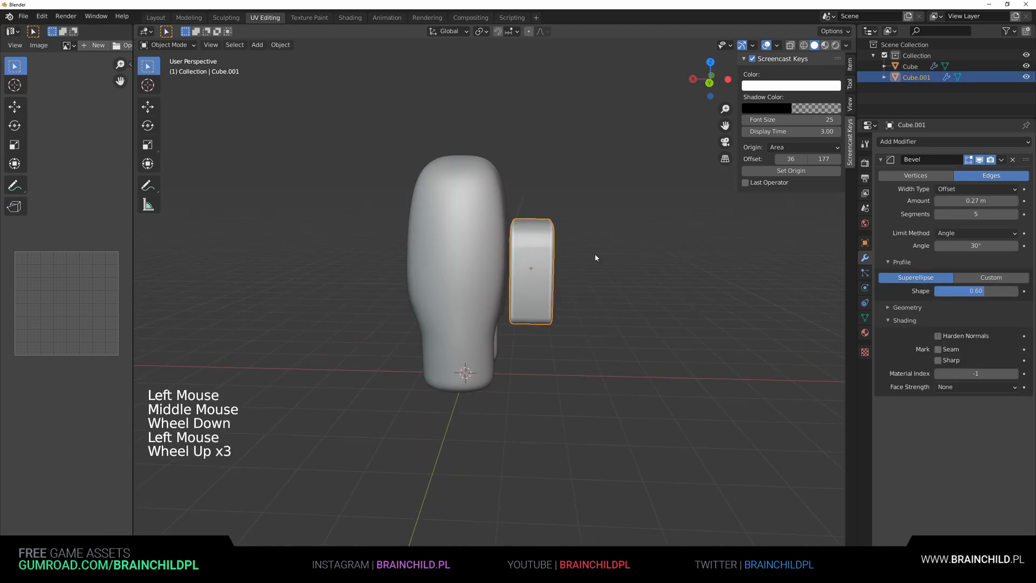
key("s")
key("g")
key("g")
left_click(590, 255)
left_click(543, 263)
key("g")
middle_click(543, 263)
middle_click_drag(543, 264, 620, 248)
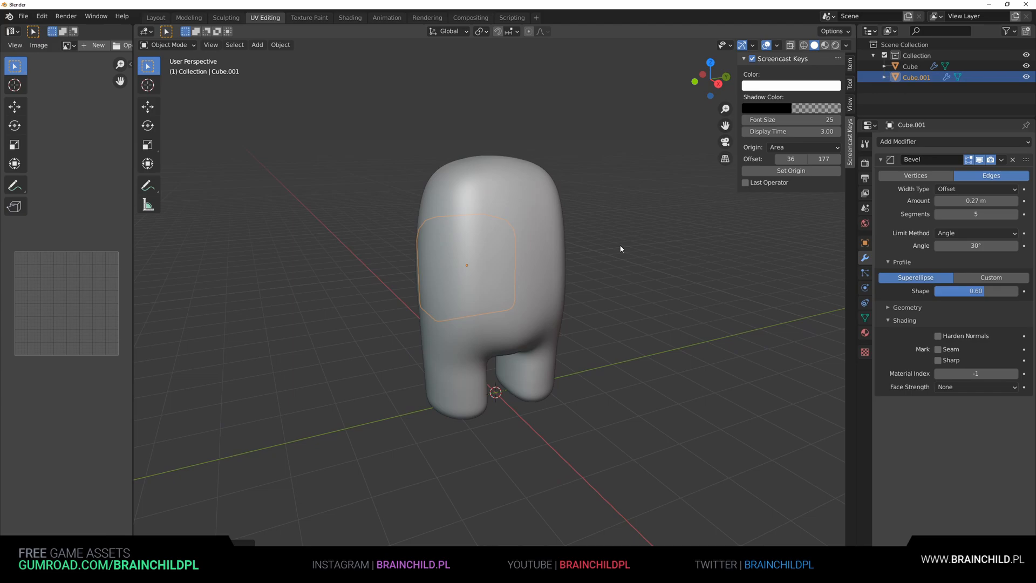
Step: Add a new cube in object mode, raise it about 3.34 m along Z and move it to the body's front at face height
left_click(511, 241)
middle_click_drag(511, 241, 548, 245)
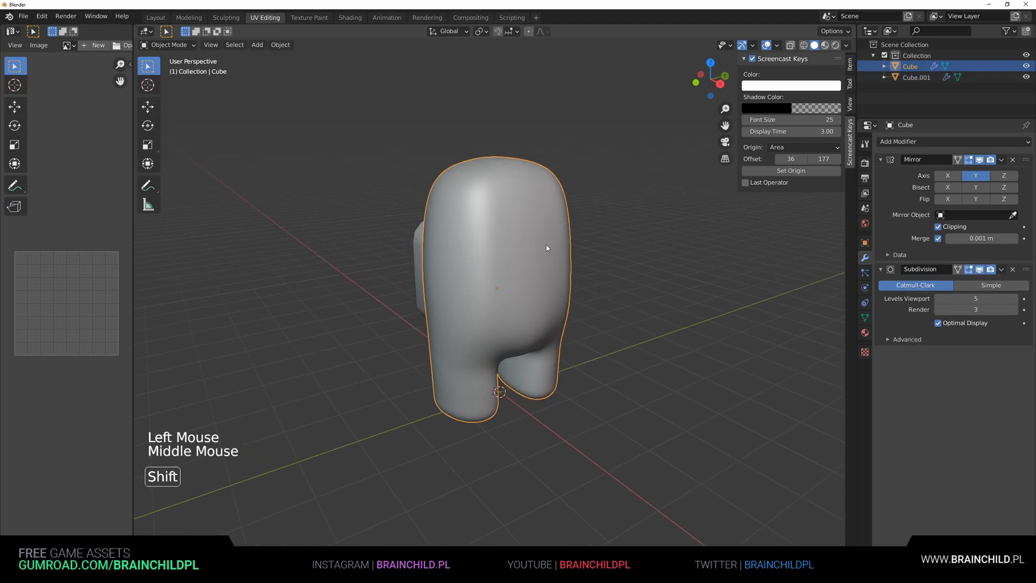
key("shift+a")
left_click(607, 254)
key("g")
key("g")
key("g")
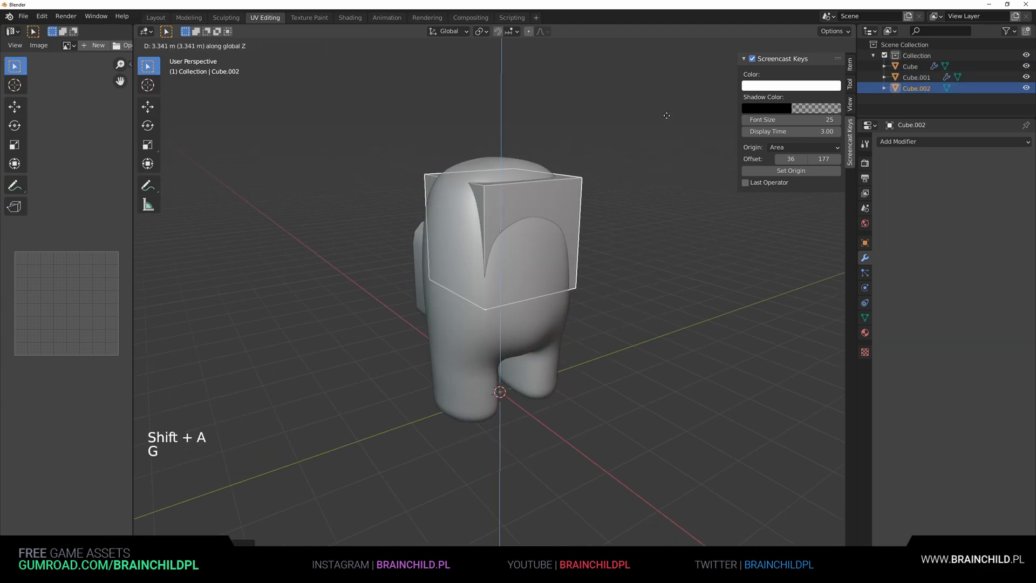
left_click(723, 184)
Step: Scale the new cube down along X and Z into a wide, flat visor block
key("s")
key("x")
left_click(599, 267)
key("s")
key("z")
left_click(614, 265)
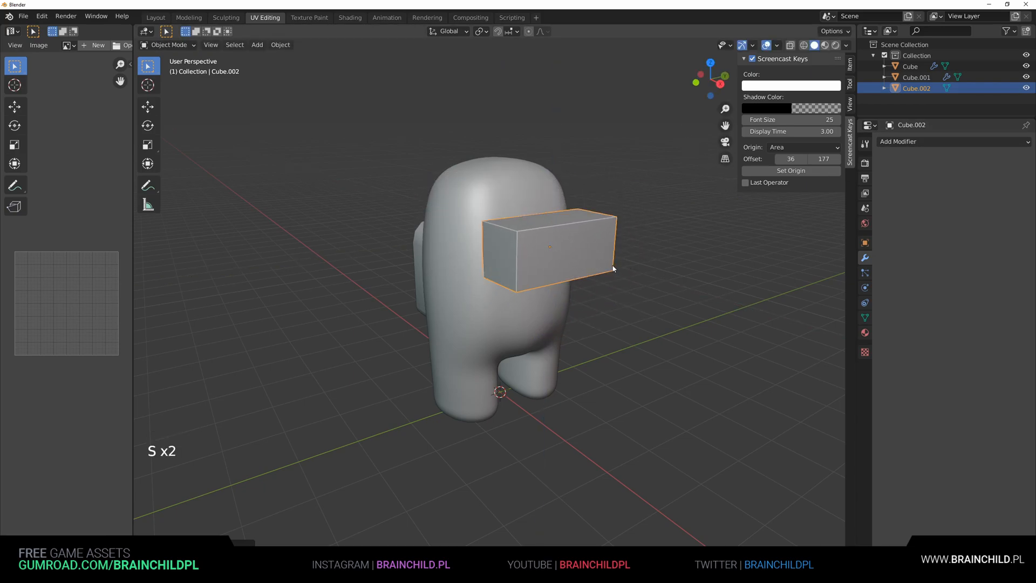
middle_click_drag(614, 265, 647, 259)
Step: Add a Multiresolution modifier to the visor block and subdivide it to level 4
left_click(895, 142)
left_click(815, 262)
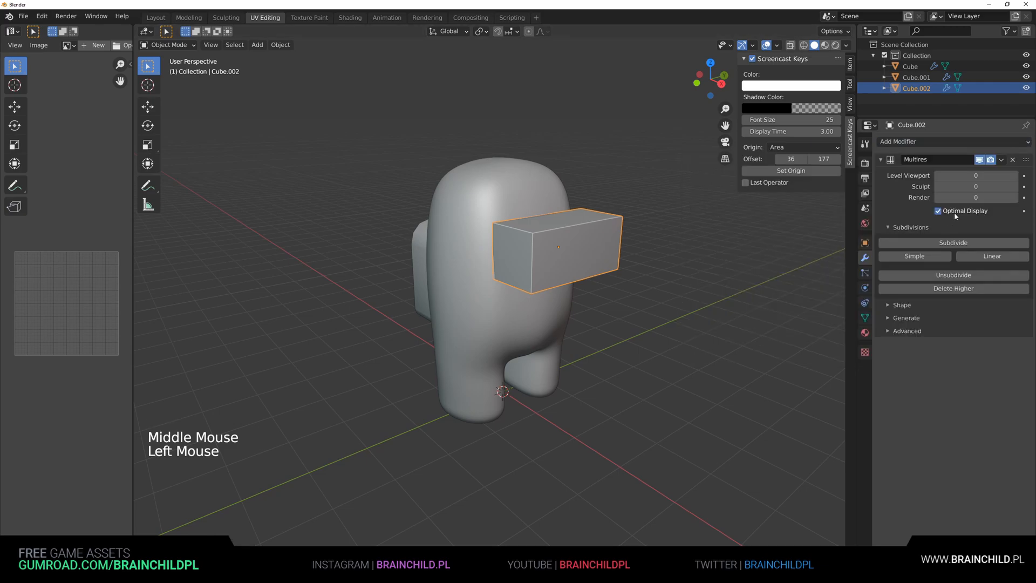
left_click(949, 244)
left_click(949, 244)
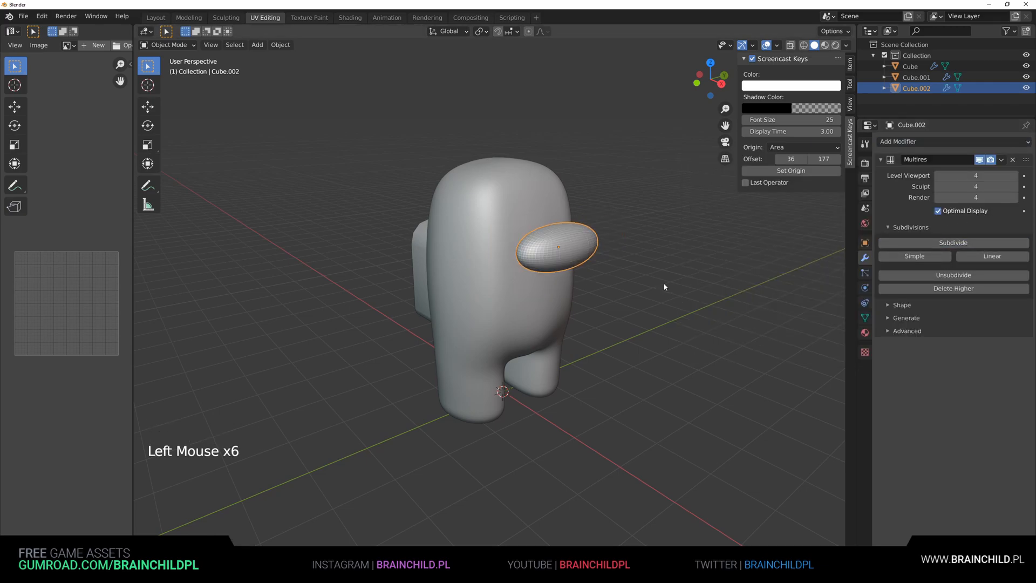
key("Tab")
key("ctrl+r")
middle_click_drag(637, 290, 522, 222)
key("ctrl+z")
key("ctrl+r")
key("ctrl+b")
key("Tab")
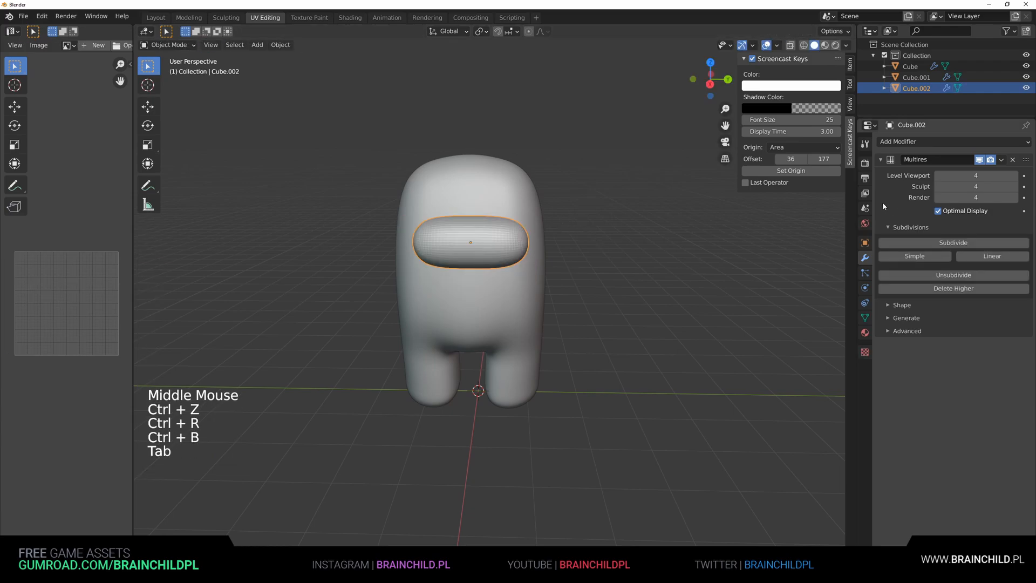
Step: Replace the visor block's Multiresolution modifier with a Subdivision Surface modifier at viewport level 4
left_click(1012, 159)
middle_click_drag(514, 250, 545, 254)
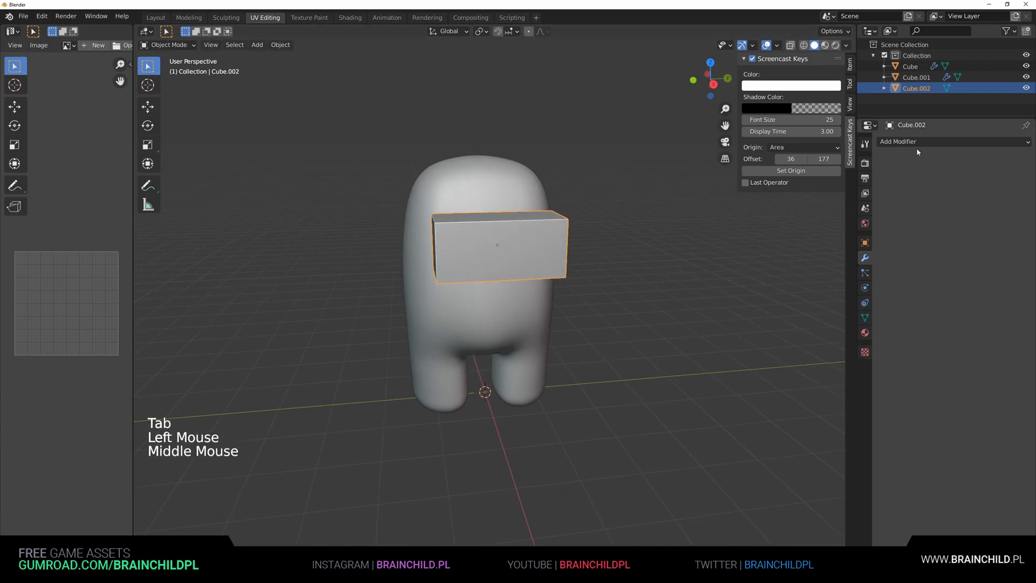
left_click(952, 141)
left_click(831, 313)
left_click(1016, 189)
left_click(1015, 188)
left_click(1016, 189)
Step: Make the visor thinner front to back by scaling its whole mesh down along X
middle_click_drag(615, 268, 599, 248)
key("g")
key("g")
key("Tab")
key("a")
key("s")
key("x")
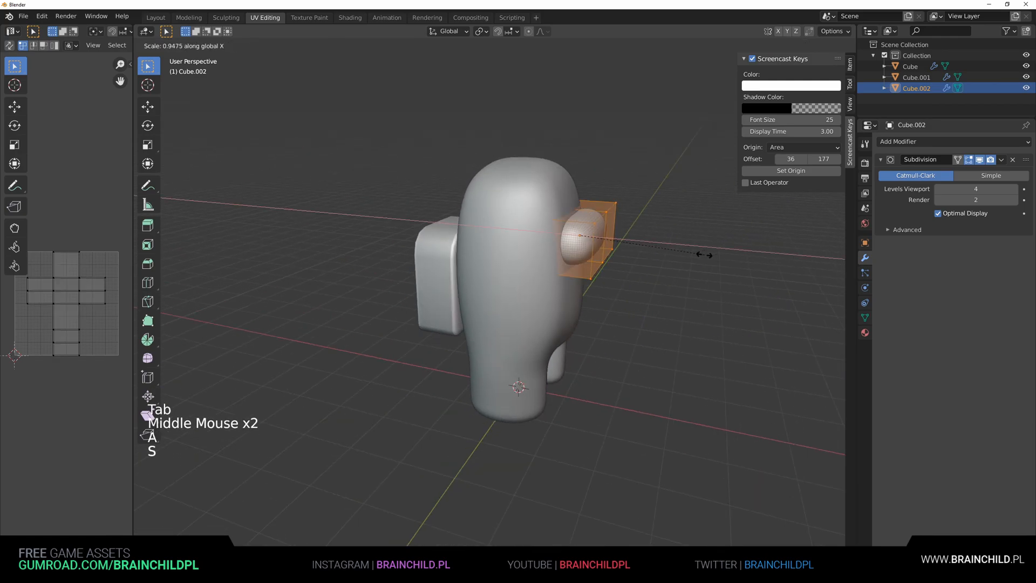
key("s")
key("s")
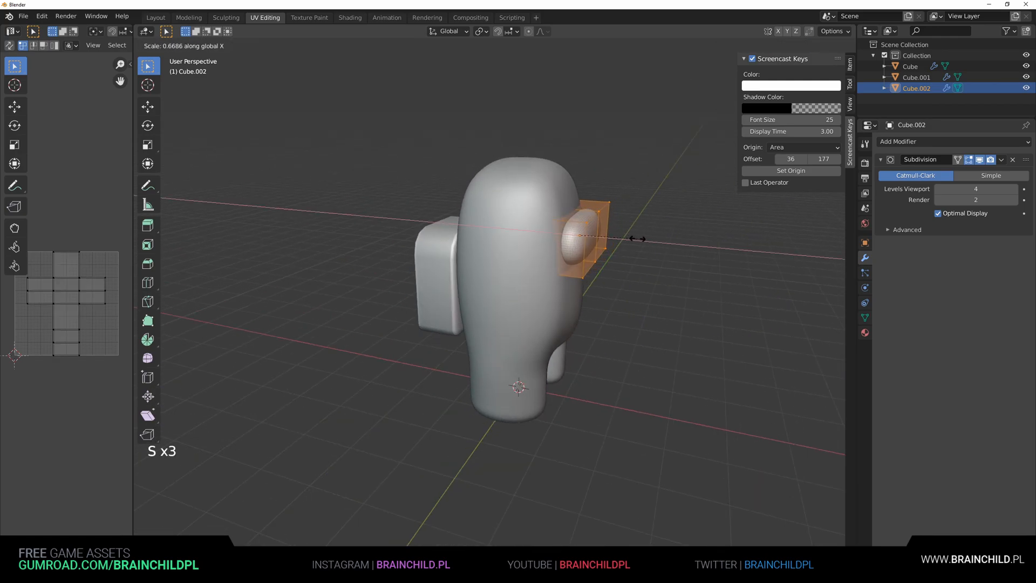
key("s")
mouse_move(648, 241)
middle_mouse_down()
mouse_move(548, 251)
mouse_move(636, 253)
middle_mouse_up()
key("Tab")
Step: Scale the whole visor object up slightly in object mode
scroll(632, 238, "down", 5)
scroll(561, 259, "up", 1)
scroll(562, 259, "up", 1)
key("s")
key("s")
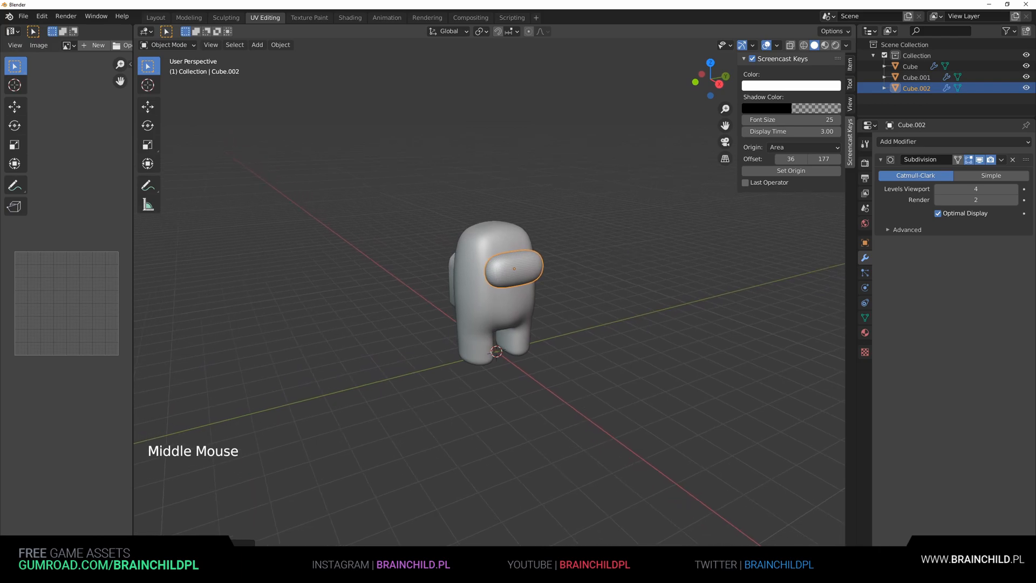
key("s")
key("s")
left_click(615, 261)
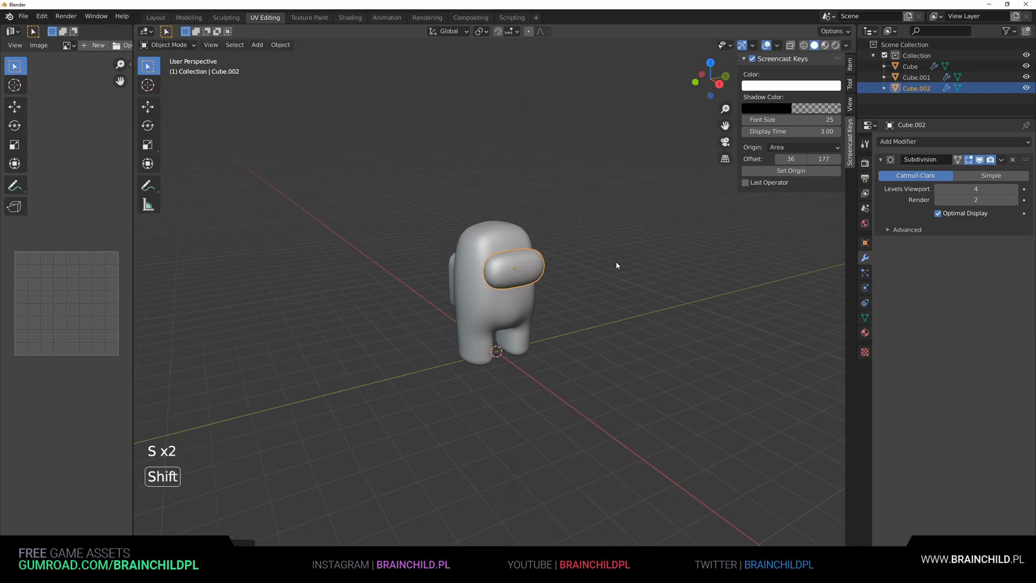
Step: Examine the visor's shape and mesh against the body from closer views
scroll(616, 261, "up", 2)
mouse_move(624, 260)
middle_mouse_down()
mouse_move(605, 267)
mouse_move(596, 236)
mouse_move(605, 255)
middle_mouse_up()
key("Tab")
scroll(617, 264, "up", 3)
key("q")
key("Tab")
scroll(594, 241, "down", 5)
left_click(596, 235)
scroll(597, 236, "up", 1)
scroll(601, 250, "up", 2)
left_click(555, 260)
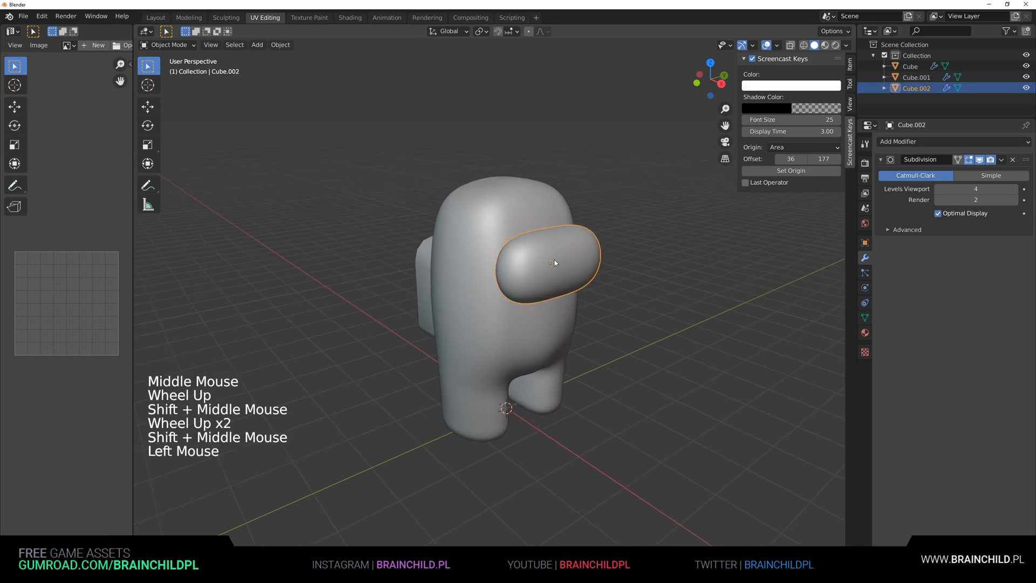
key("Tab")
key("Tab")
key("Tab")
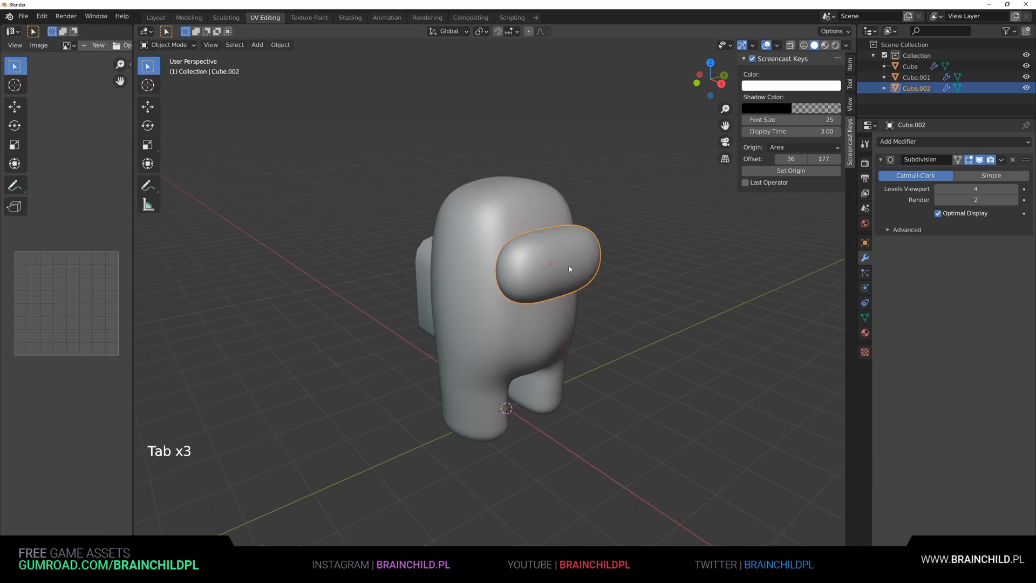
Step: Scale the backpack up slightly behind the body
left_click(423, 281)
key("s")
key("s")
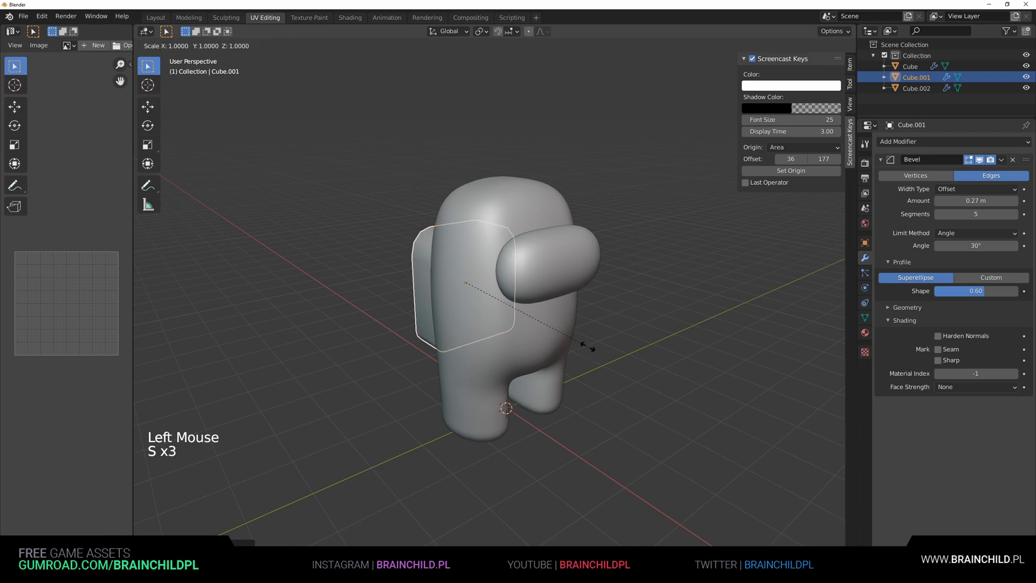
left_click(608, 345)
scroll(615, 329, "down", 5)
middle_click_drag(618, 324, 613, 314)
scroll(548, 320, "up", 1)
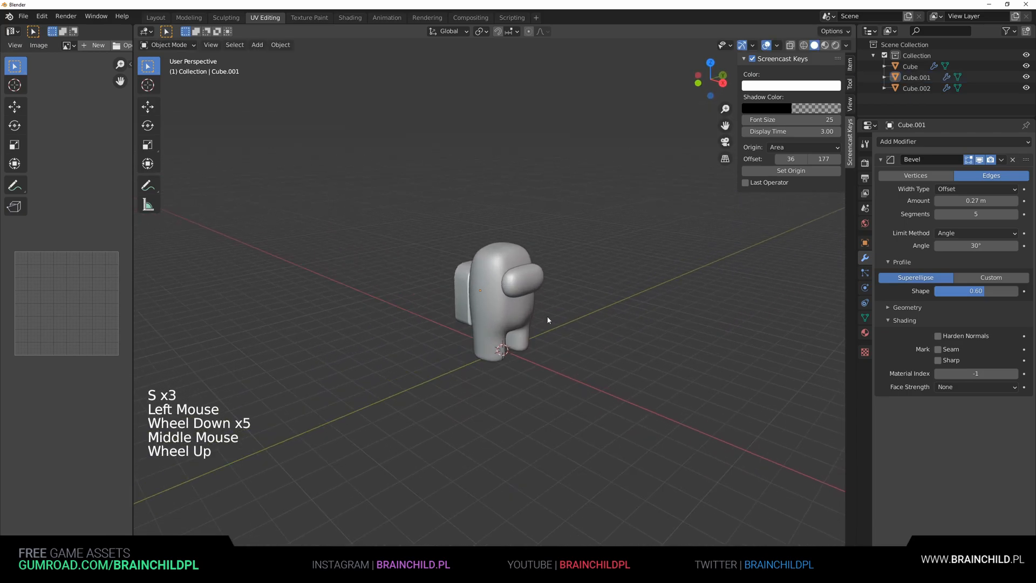
Step: Add a plane under the character and scale it up into a large ground surface
key("shift+a")
left_click(618, 318)
key("s")
left_click(485, 319)
key("s")
left_click(227, 314)
Step: Add a cylinder at the character's feet, flatten it along Z and scale it into a thin round base disc
scroll(540, 318, "up", 2)
middle_click_drag(541, 318, 513, 276)
scroll(514, 276, "up", 1)
key("shift+a")
mouse_move(510, 270)
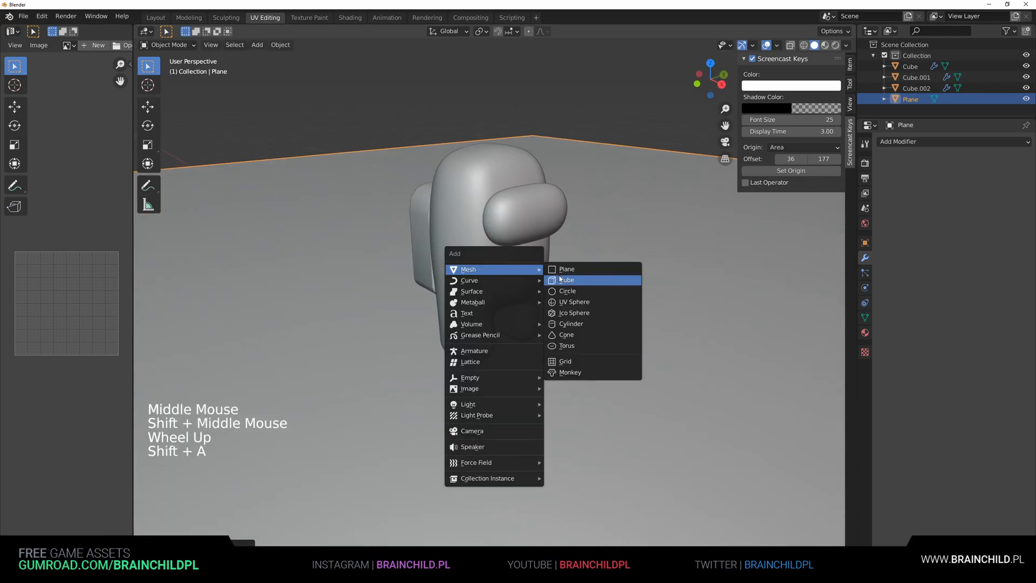
left_click(572, 324)
scroll(578, 325, "down", 4)
key("s")
key("z")
key("g")
key("s")
left_click(546, 326)
Step: Apply smooth shading to all faces of the base disc
key("Tab")
key("a")
key("q")
left_click(545, 327)
key("Tab")
scroll(545, 327, "up", 3)
left_click(434, 259)
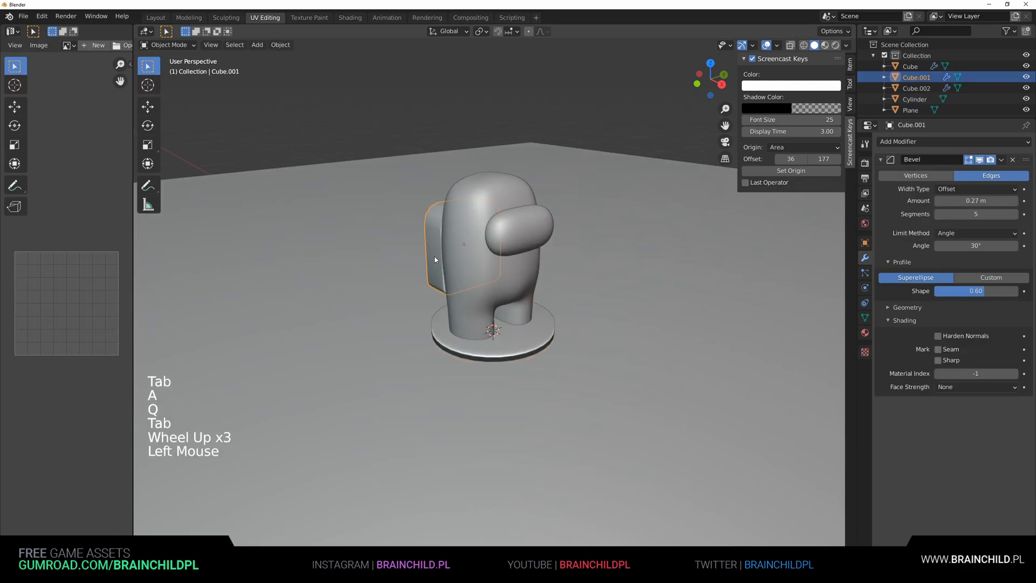
left_click(879, 160)
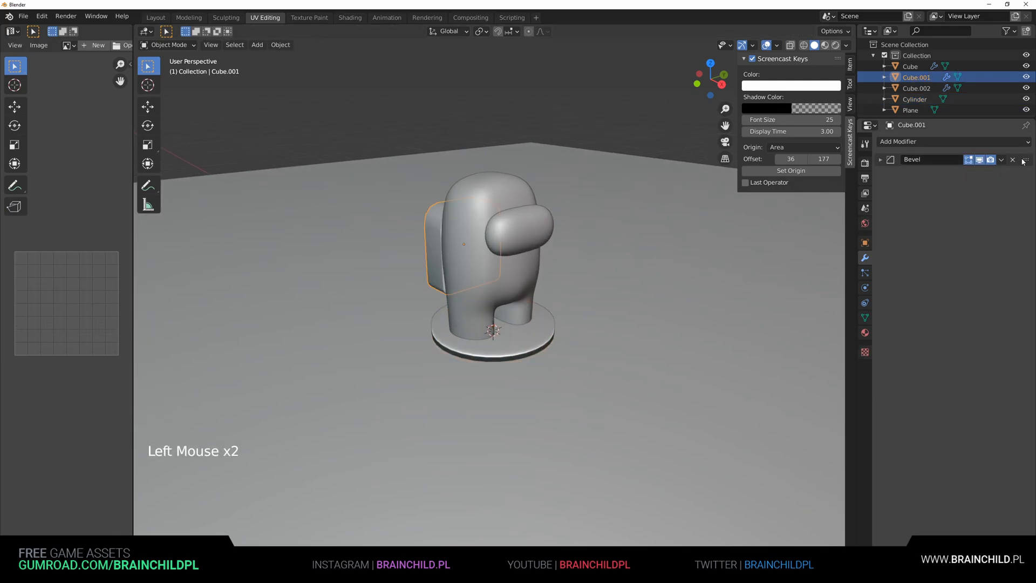
left_click(1002, 160)
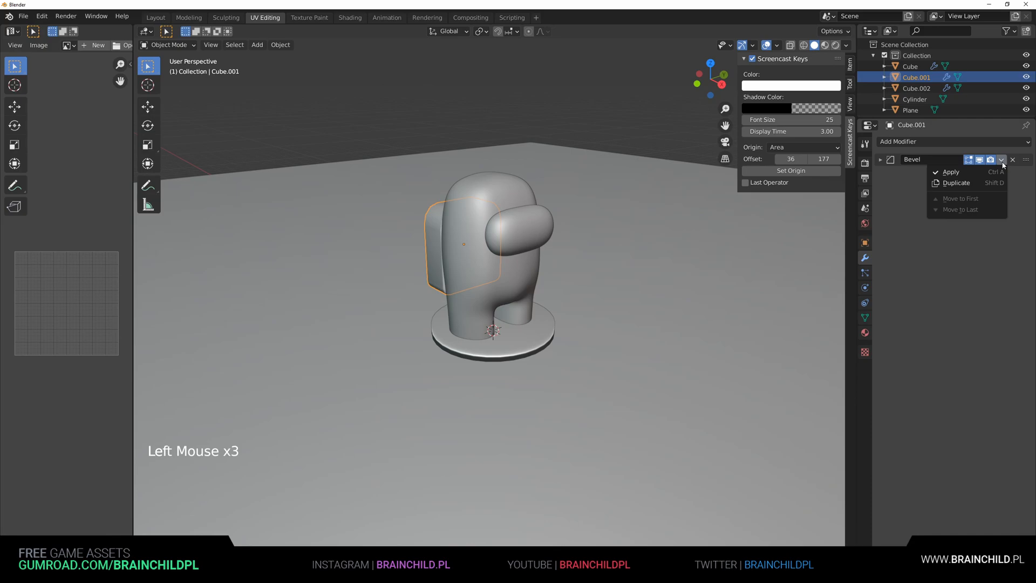
left_click(521, 359)
Step: Add a Bevel modifier to the base disc with an amount of 0.09 m, comparing it with the backpack's bevel
left_click(520, 359)
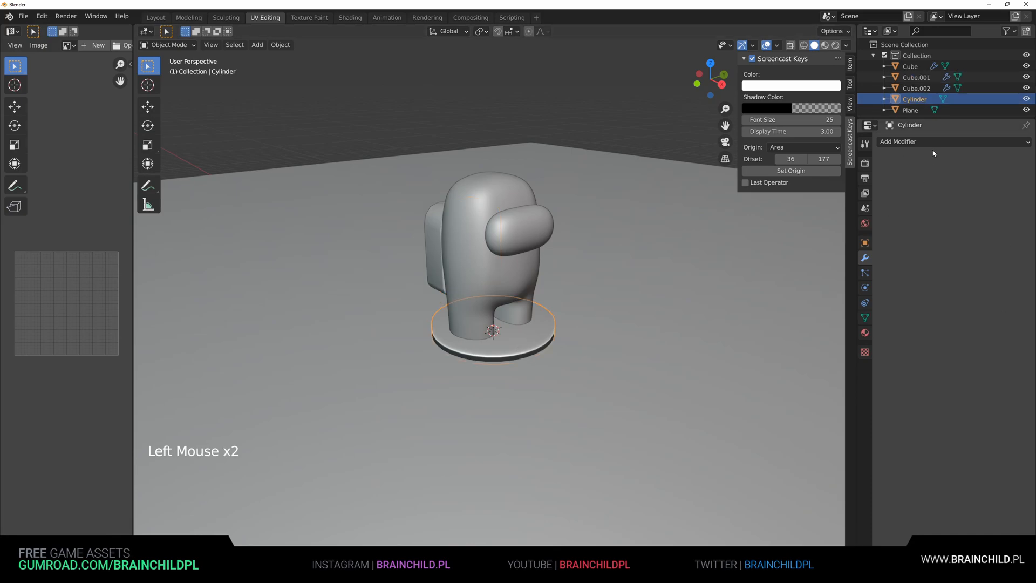
left_click(924, 141)
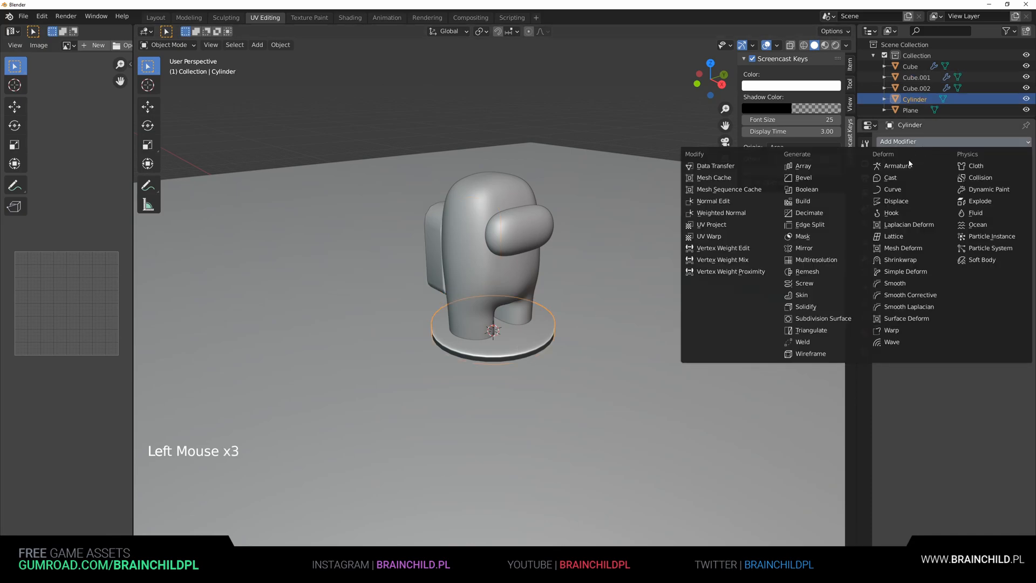
left_click(813, 180)
left_click(433, 251)
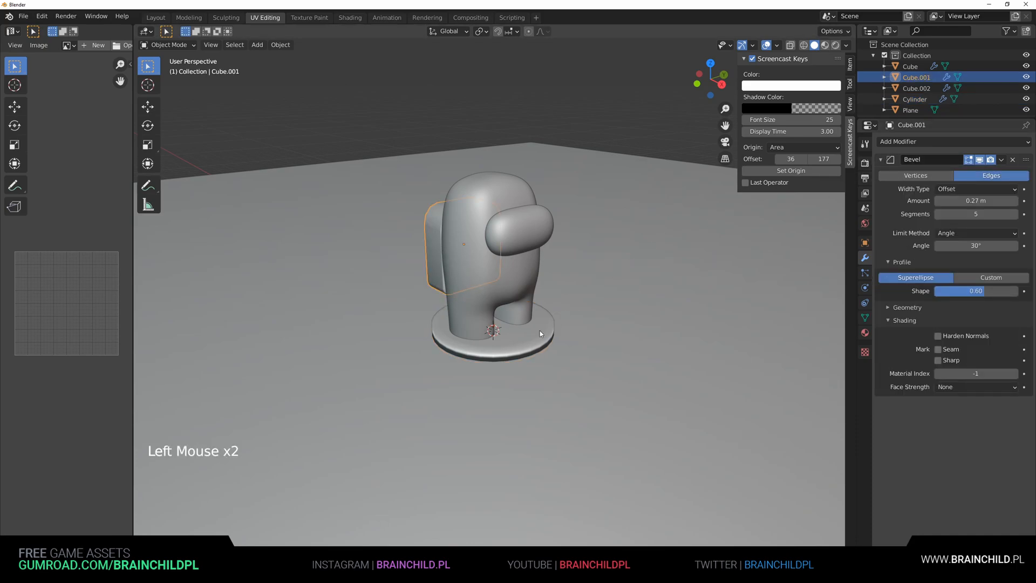
left_click(488, 345)
left_click(945, 237)
left_click(949, 243)
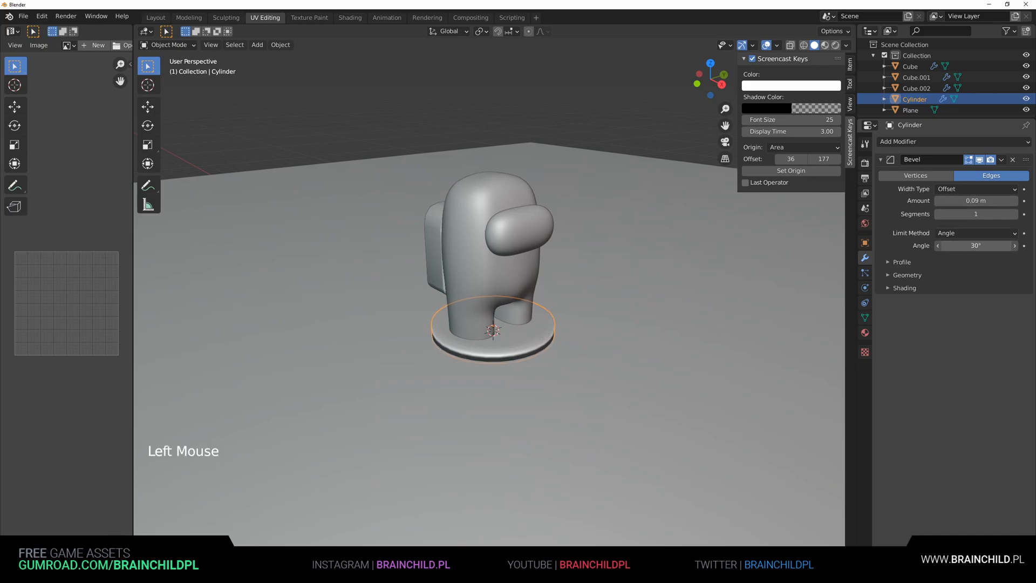
Step: Set the disc's bevel angle limit to 23° and show its profile settings to compare with the backpack's bevel
left_click_drag(976, 245, 927, 246)
left_click(434, 276)
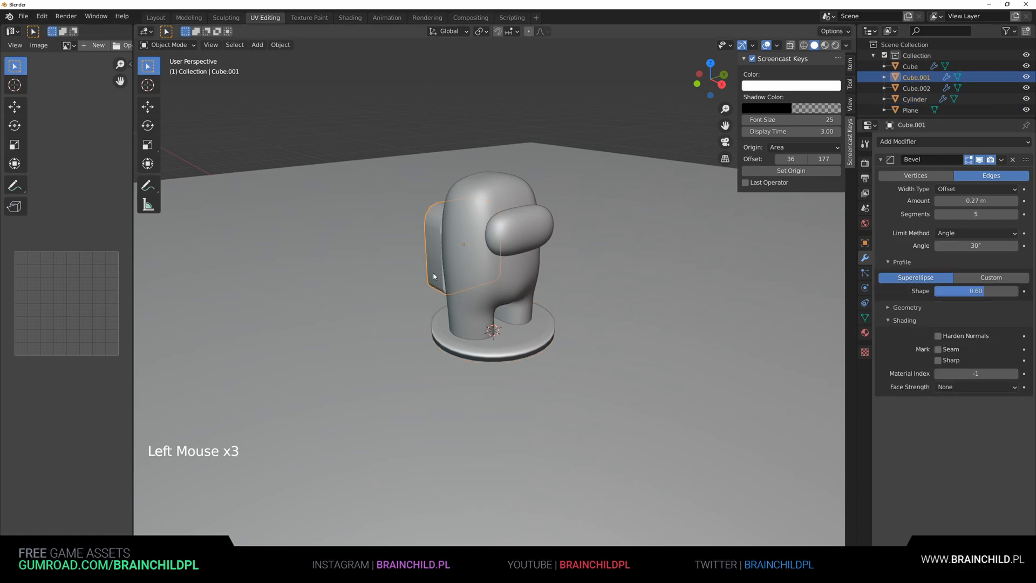
left_click(487, 350)
left_click(901, 279)
left_click(905, 276)
left_click(902, 263)
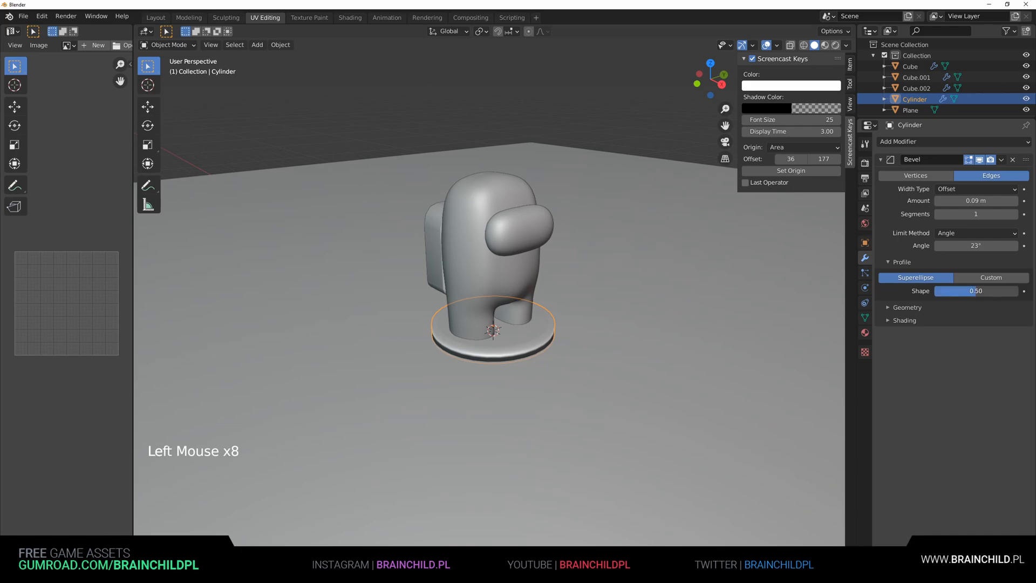
left_click(490, 321)
left_click(513, 351)
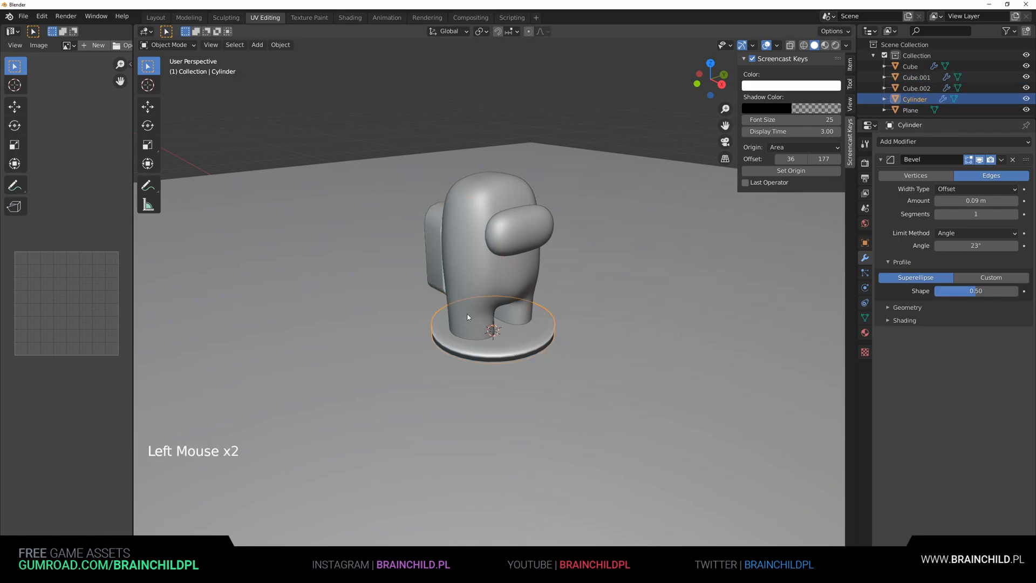
left_click(437, 276)
left_click(510, 335)
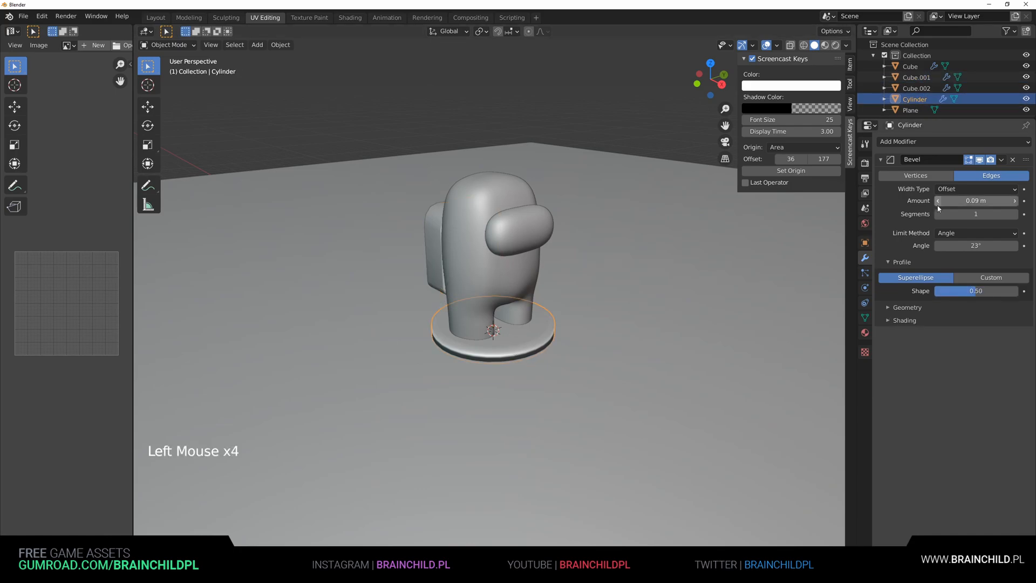
Step: Set the base disc's bevel to 6 segments with an amount of 0.56 m
left_click(1014, 215)
middle_click_drag(694, 264, 637, 261)
middle_click_drag(637, 262, 585, 266, "shift")
scroll(585, 266, "up", 3)
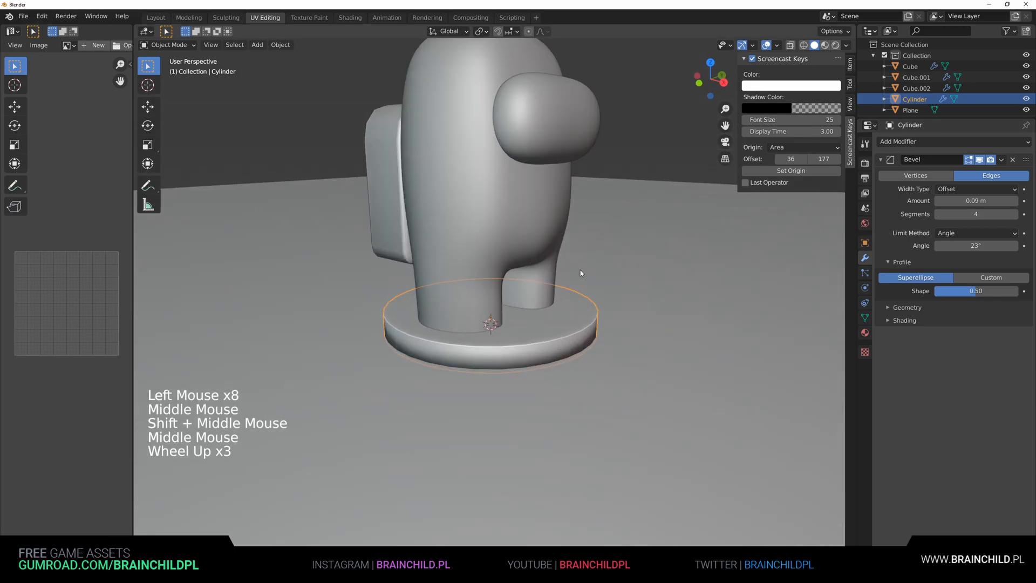
key("Tab")
key("Tab")
left_click(1015, 214)
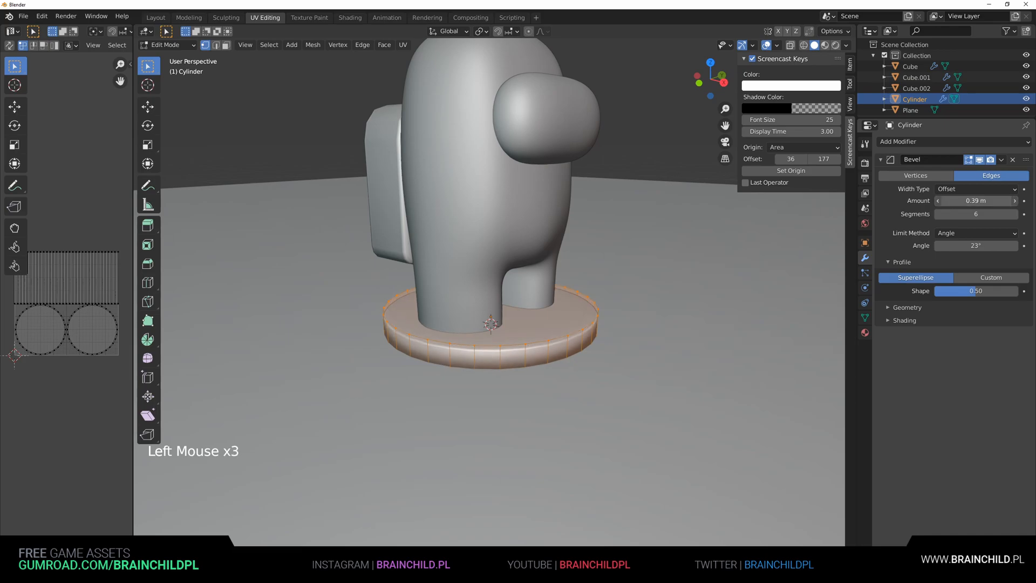
left_click_drag(976, 201, 1006, 201)
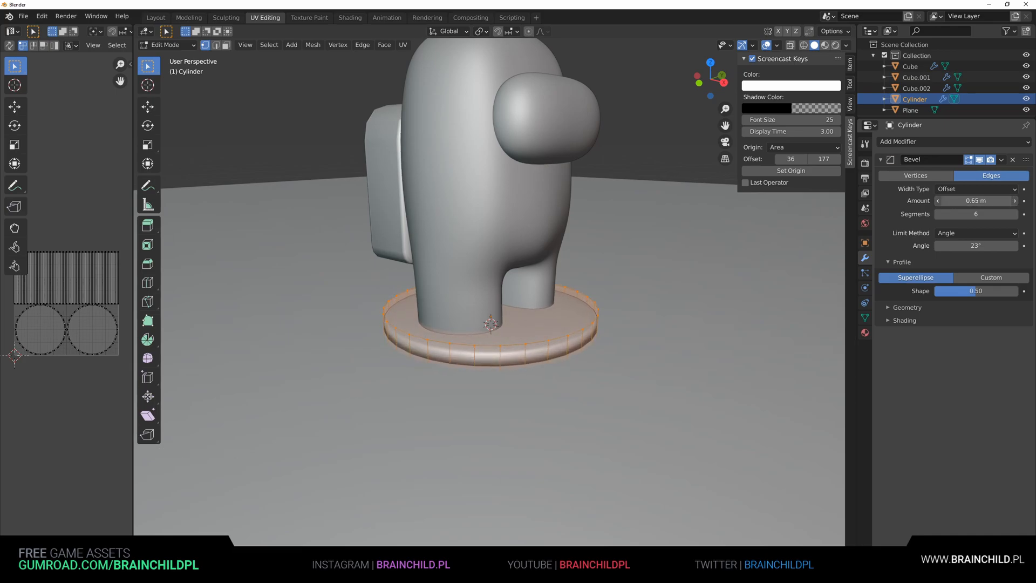
key("Tab")
Step: Lower the base disc along Z so that it sits beneath the character's feet
scroll(588, 225, "down", 4)
left_click(587, 225)
scroll(567, 216, "down", 1)
middle_click_drag(567, 216, 543, 203)
scroll(543, 203, "up", 5)
left_click(487, 312)
key("g")
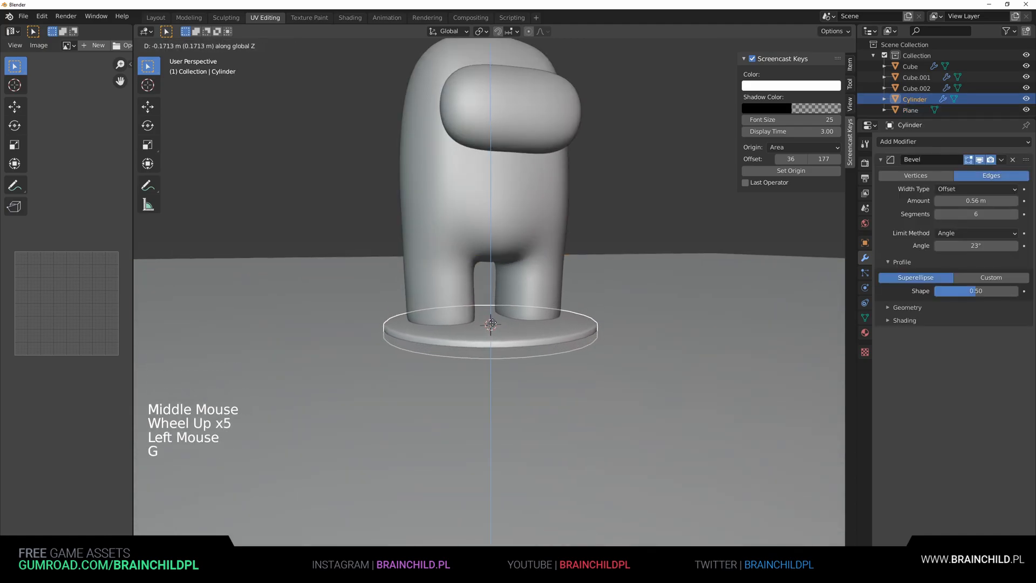
left_click(699, 321)
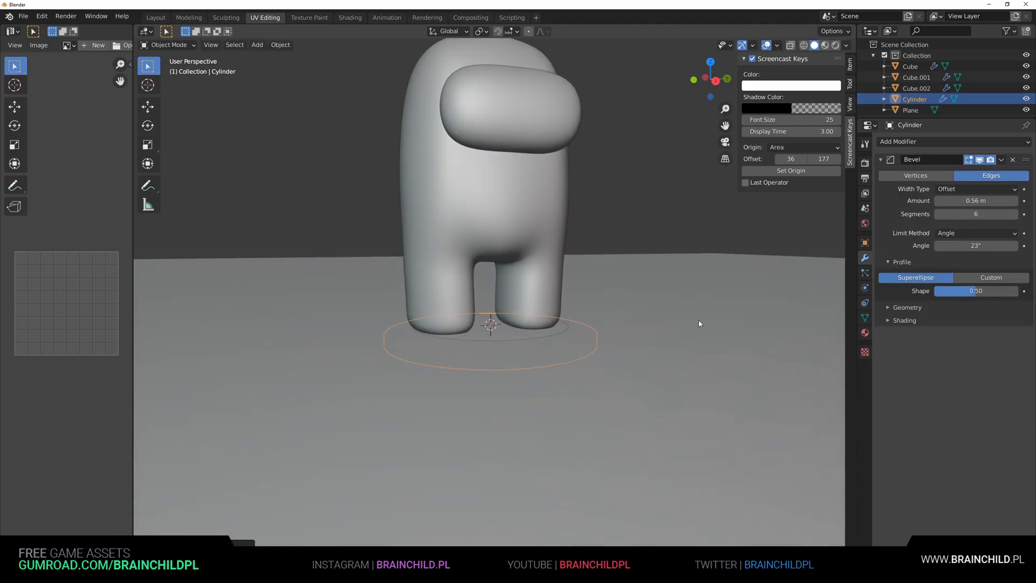
Step: Lower the ground plane along Z until the base disc rests above it
left_click(698, 335)
key("g")
left_click(702, 339)
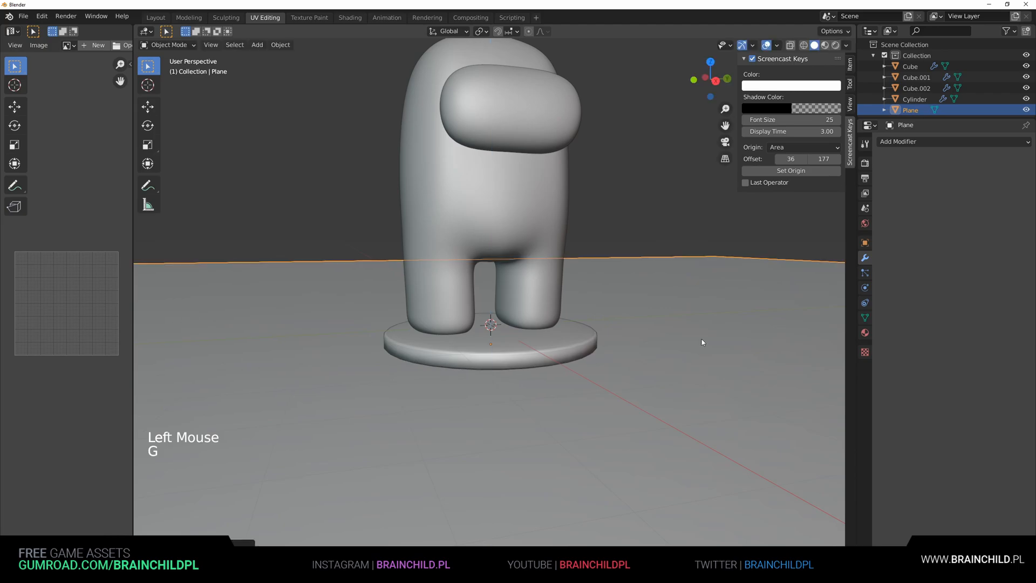
Step: Examine the character on its base disc and ground plane from several angles and distances
scroll(674, 235, "down", 5)
left_click(675, 235)
middle_click_drag(675, 235, 621, 300)
scroll(671, 286, "up", 2)
scroll(631, 310, "up", 2)
middle_click_drag(620, 300, 616, 294)
scroll(612, 290, "up", 1)
mouse_move(616, 294)
middle_mouse_down()
mouse_move(624, 279)
mouse_move(625, 291)
middle_mouse_up()
scroll(623, 278, "down", 1)
scroll(626, 302, "down", 1)
middle_click_drag(625, 291, 629, 345)
Step: Extrude the base disc's top face twice, scaling it inward, to form a raised rim around the centre
left_click(517, 394)
key("Tab")
key("3")
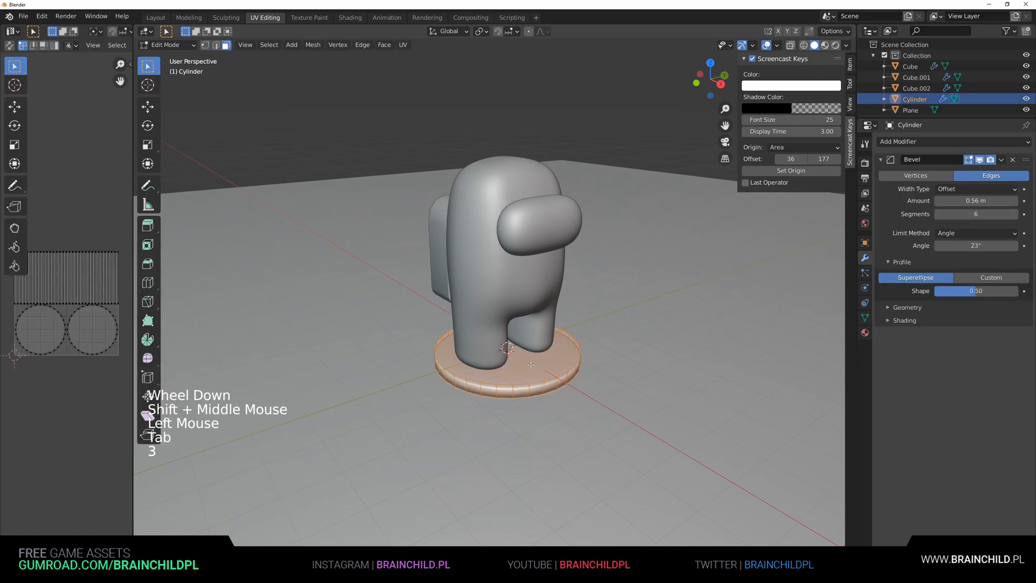
left_click(567, 361)
key("e")
key("s")
left_click(594, 375)
key("e")
key("s")
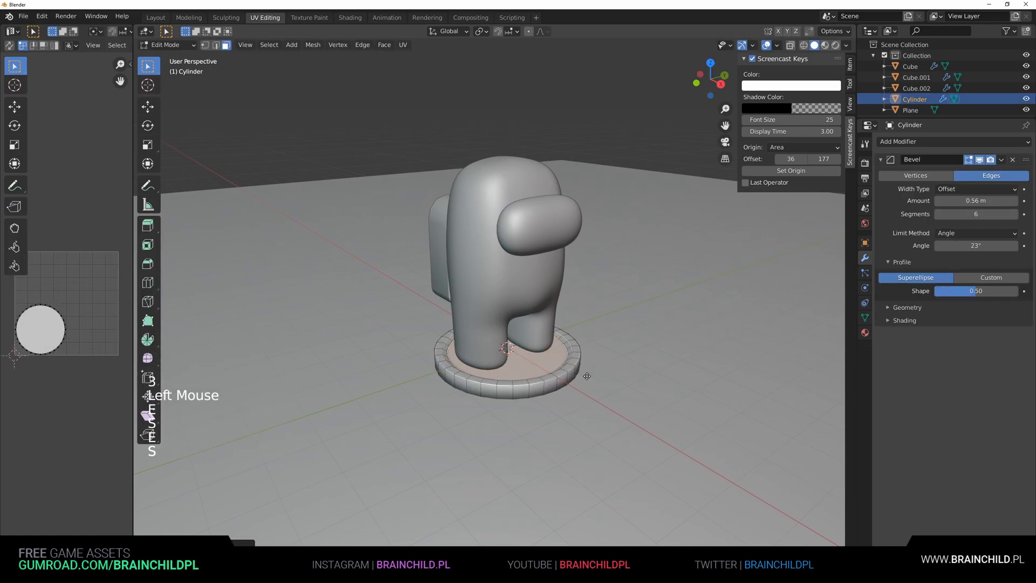
left_click(587, 372)
key("Tab")
Step: Add a loop cut around the base disc's side wall and slide it close to the disc's lower edge
scroll(596, 380, "down", 2)
scroll(583, 363, "down", 1)
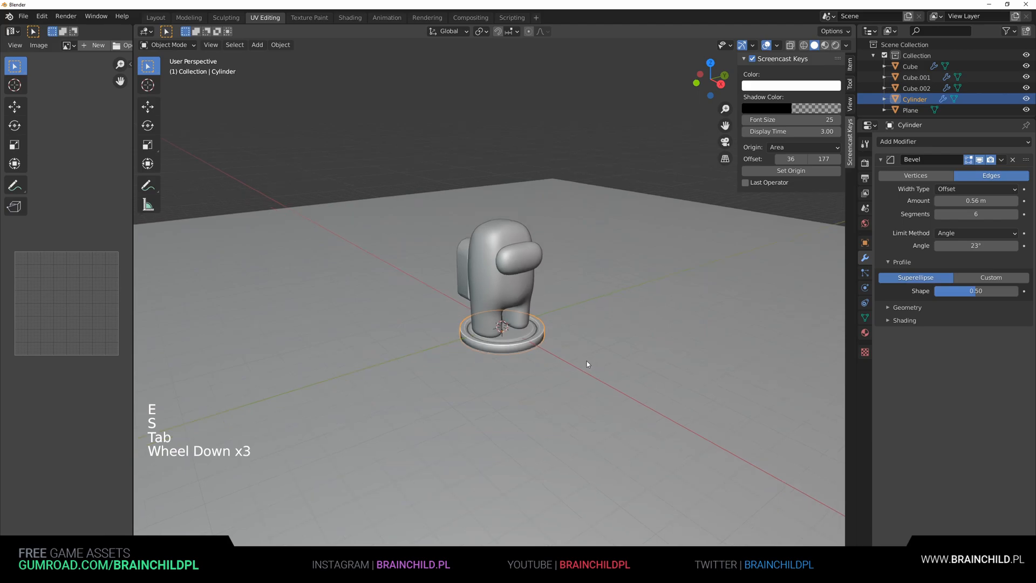
scroll(577, 378, "up", 4)
key("Tab")
key("ctrl+r")
left_click(556, 400)
key("ctrl+z")
key("ctrl+r")
left_click(557, 404)
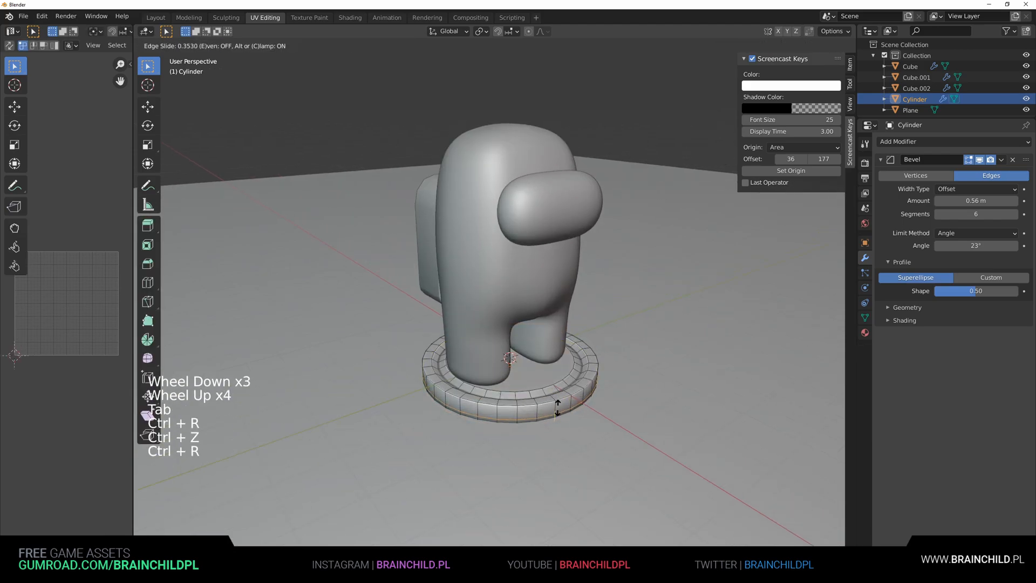
left_click(559, 409)
key("Tab")
scroll(598, 392, "down", 3)
Step: Switch to editing the backpack's mesh and select its large outer face
middle_click_drag(598, 392, 469, 300)
key("Tab")
key("Tab")
left_click(590, 315)
scroll(590, 316, "down", 4)
scroll(621, 255, "up", 3)
scroll(618, 204, "up", 2)
scroll(594, 281, "up", 1)
left_click(469, 300)
key("Tab")
key("3")
left_click(467, 302)
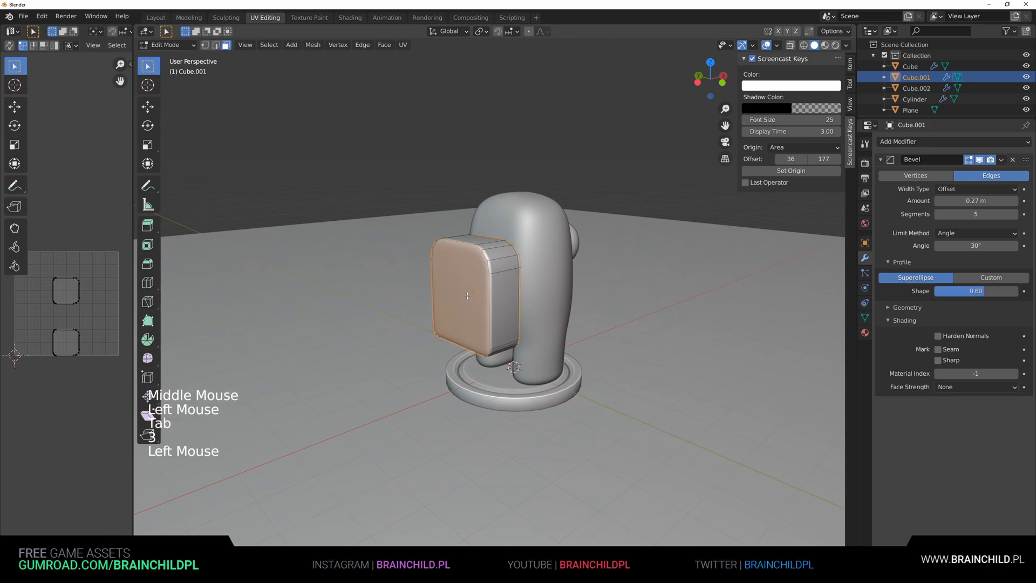
Step: Try to extrude the backpack's outer face and scale it inward
key("e")
key("s")
key("Tab")
middle_click_drag(532, 300, 621, 307)
key("Tab")
key("ctrl+z")
key("ctrl+z")
key("ctrl+z")
key("ctrl+z")
key("ctrl+z")
key("ctrl+z")
Step: Extrude the backpack's outer face and scale it inward to leave a border around it
key("e")
key("s")
key("e")
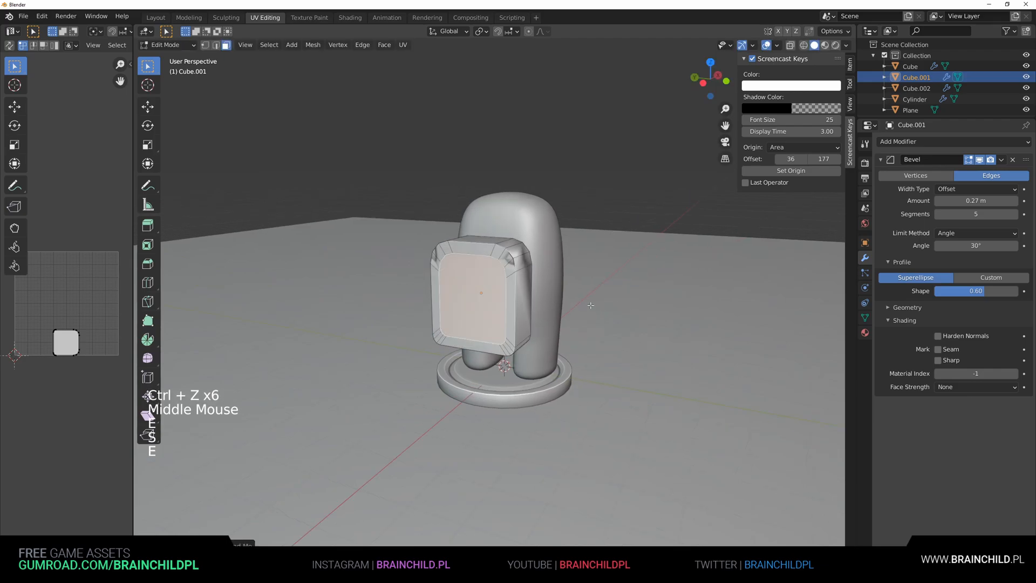
right_click(517, 302)
key("ctrl+z")
scroll(518, 310, "up", 2)
middle_click_drag(518, 310, 607, 305)
Step: Try to extrude the inset face into the backpack as a recess and scale it along Z
key("g")
key("e")
key("Tab")
scroll(590, 315, "down", 6)
scroll(603, 319, "up", 4)
key("Tab")
scroll(602, 319, "up", 3)
key("s")
key("s")
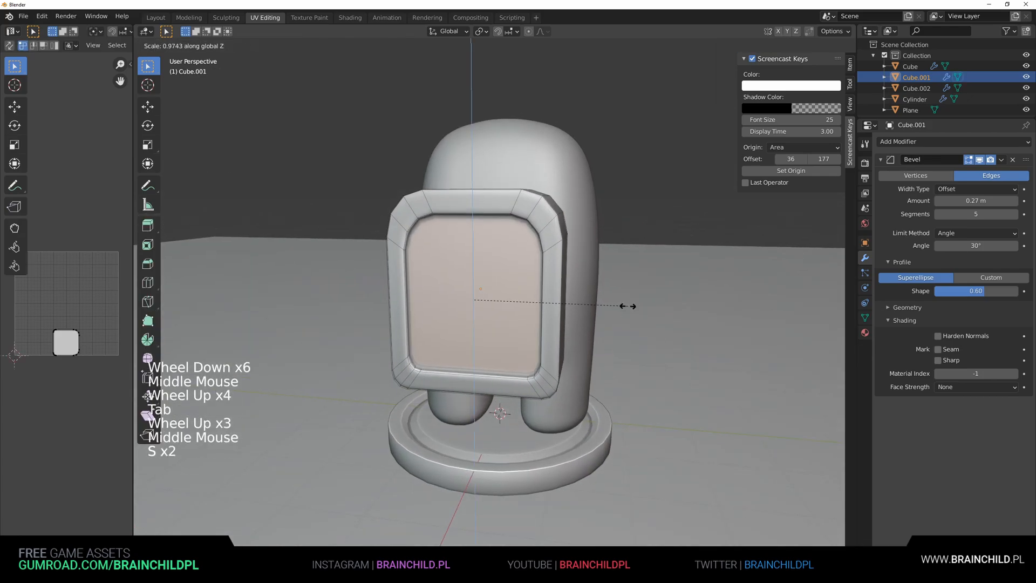
right_click(609, 299)
middle_click_drag(492, 341, 539, 340)
key("ctrl+z")
key("s")
key("ctrl+z")
key("ctrl+z")
key("ctrl+z")
key("ctrl+z")
Step: Extrude the inset face into the backpack to form a shallow recess inside the border
key("g")
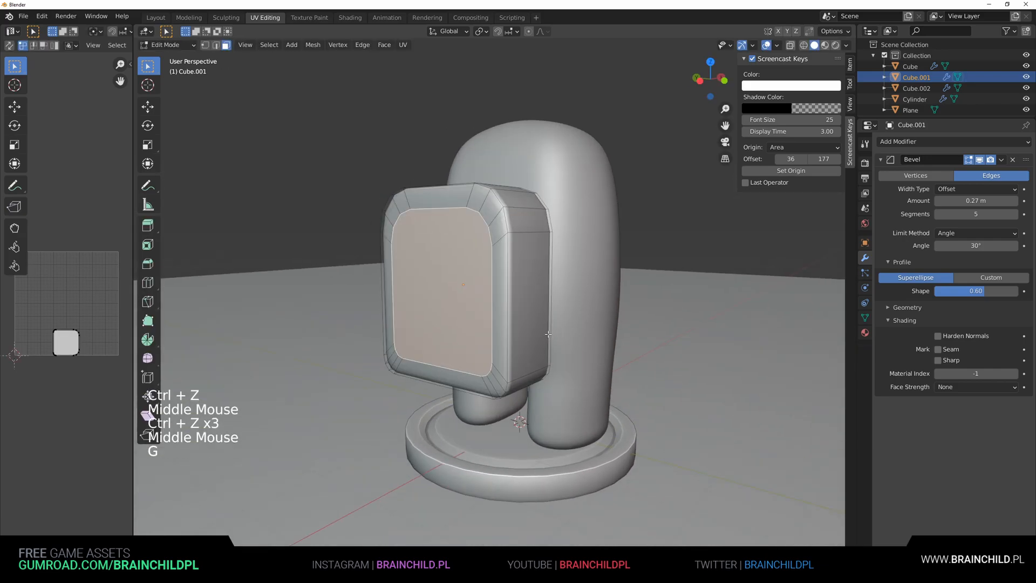
key("e")
left_click(558, 334)
Step: Duplicate the recess's inner face and move the copy out beside the backpack
key("shift+d")
key("s")
key("z")
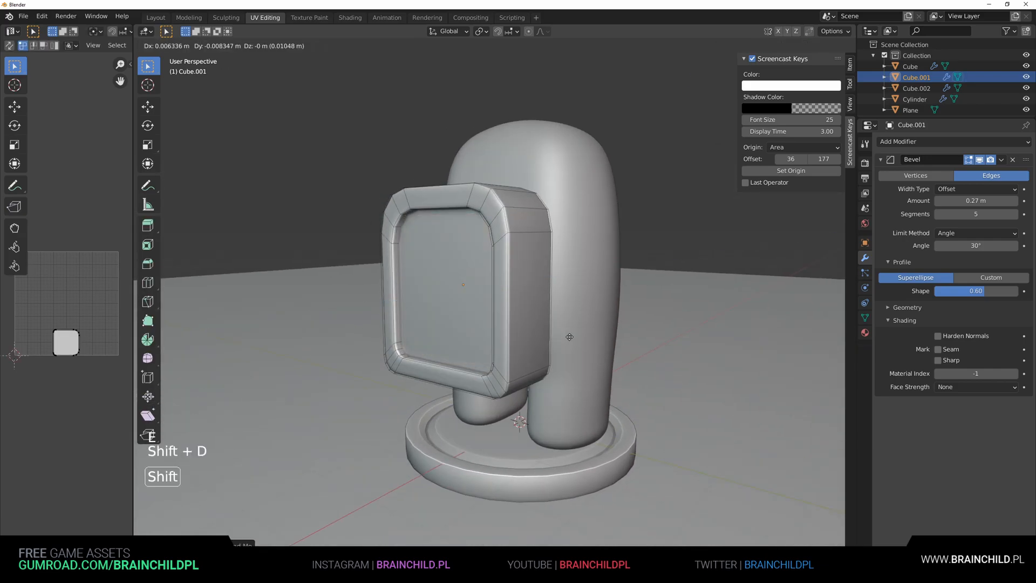
key("g")
left_click(349, 389)
Step: Flatten the copied panel's lower corner vertices into a straight bottom edge by scaling them to 0 along Z
key("2")
key("1")
left_click(323, 378)
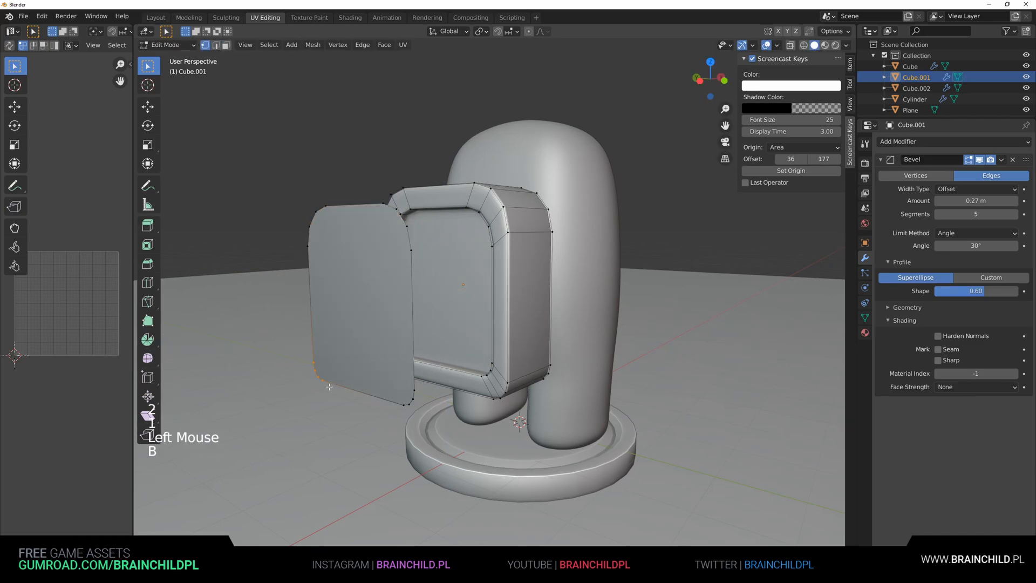
left_click_drag(326, 383, 327, 384)
middle_click_drag(397, 348, 365, 329)
key("b")
left_click_drag(365, 329, 296, 378)
key("s")
key("z")
key("0")
key("Return")
Step: Raise the panel's bottom edge along Z to shorten it into a small flap
middle_click_drag(368, 401, 396, 400)
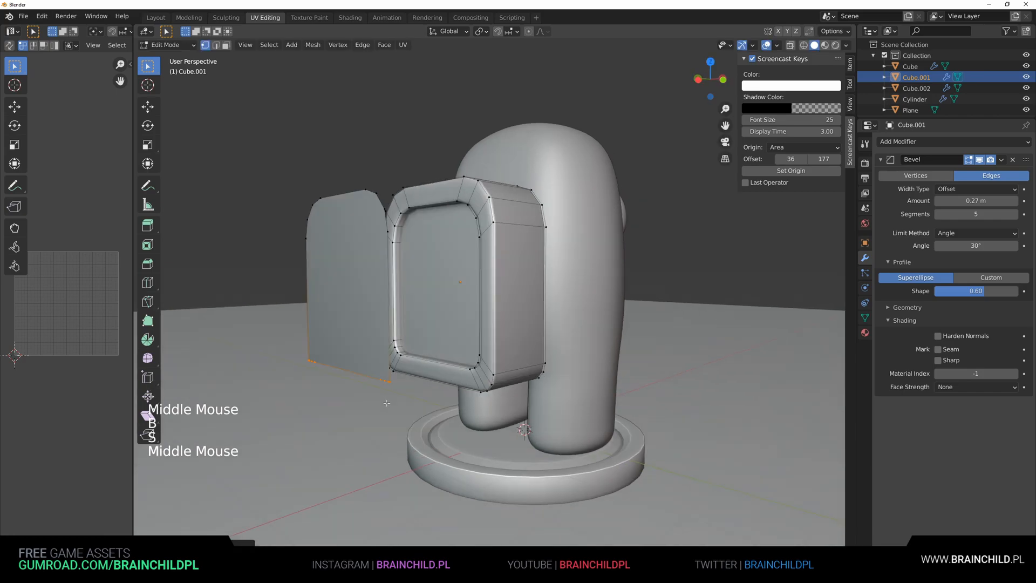
key("g")
key("z")
left_click(379, 277)
middle_click_drag(394, 348, 367, 354)
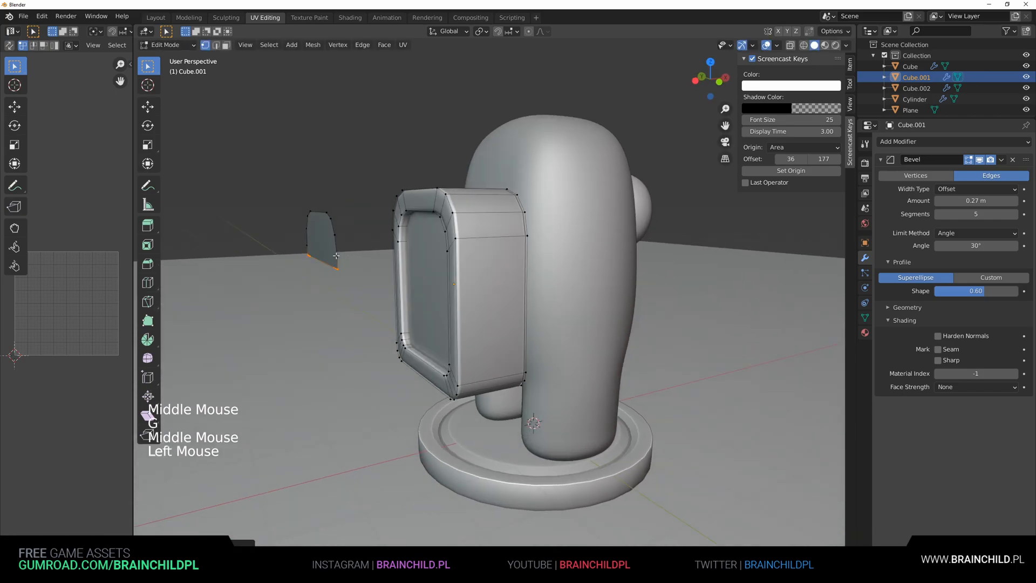
Step: Move the whole flap along X to the backpack, then scale and raise it to fit the upper part of the recess
left_click(339, 259)
key("l")
key("g")
key("x")
left_click(399, 257)
middle_click_drag(399, 257, 489, 269)
key("s")
key("g")
key("z")
left_click(593, 268)
Step: Extrude the flap to give it thickness inside the backpack's recess
key("e")
left_click(480, 269)
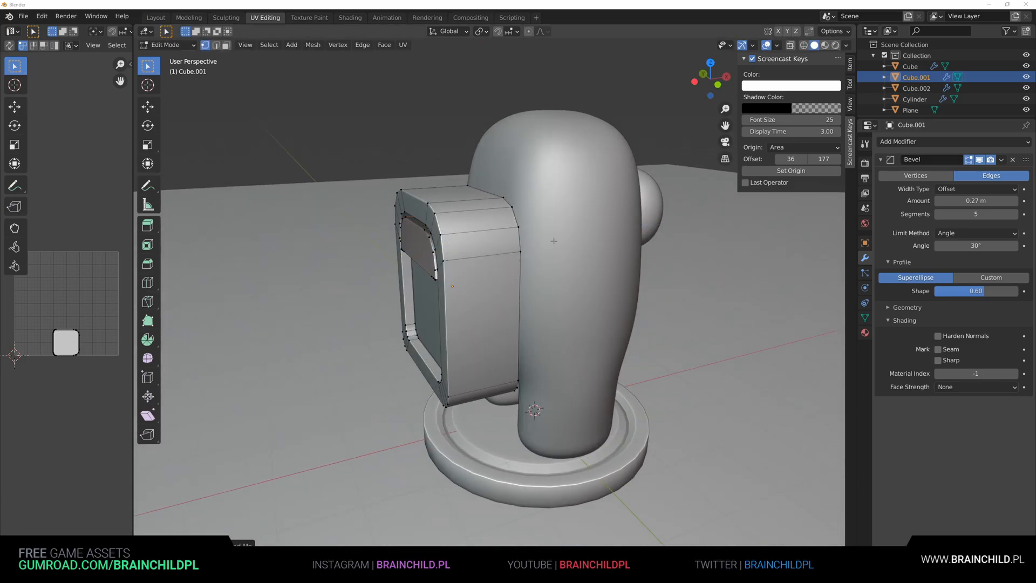
key("Tab")
middle_click_drag(558, 243, 593, 257)
scroll(583, 241, "down", 1)
scroll(643, 201, "down", 3)
Step: Recalculate the normals of the backpack's flap
key("Tab")
scroll(592, 257, "up", 4)
key("l")
key("alt+n")
left_click(531, 255)
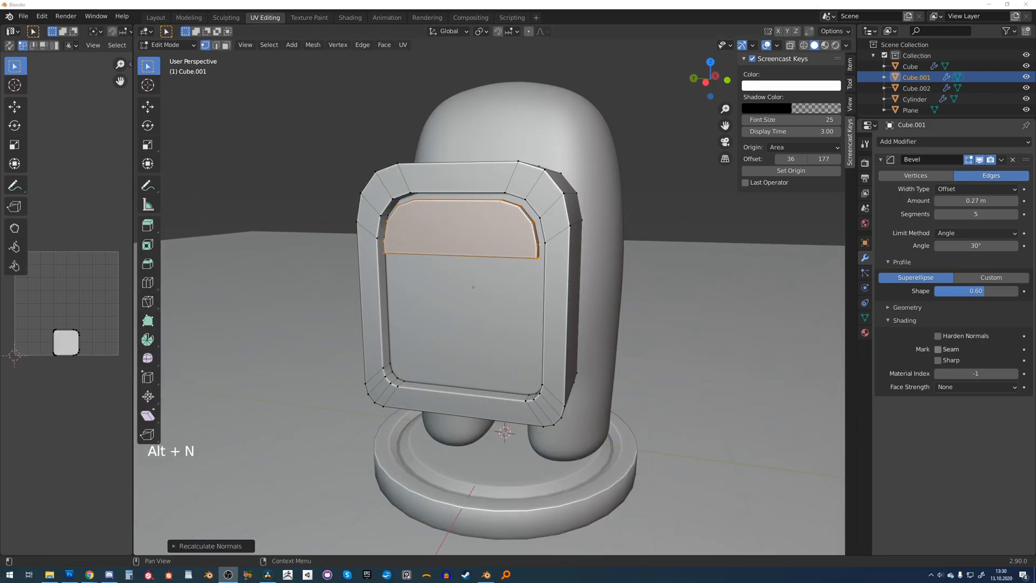
key("Tab")
scroll(532, 254, "up", 1)
scroll(532, 255, "down", 4)
middle_click_drag(532, 255, 478, 177)
Step: Try to move an edge on the underside of the backpack's flap
key("Tab")
scroll(520, 286, "up", 5)
key("3")
key("2")
middle_click_drag(375, 166, 420, 174)
scroll(421, 175, "up", 1)
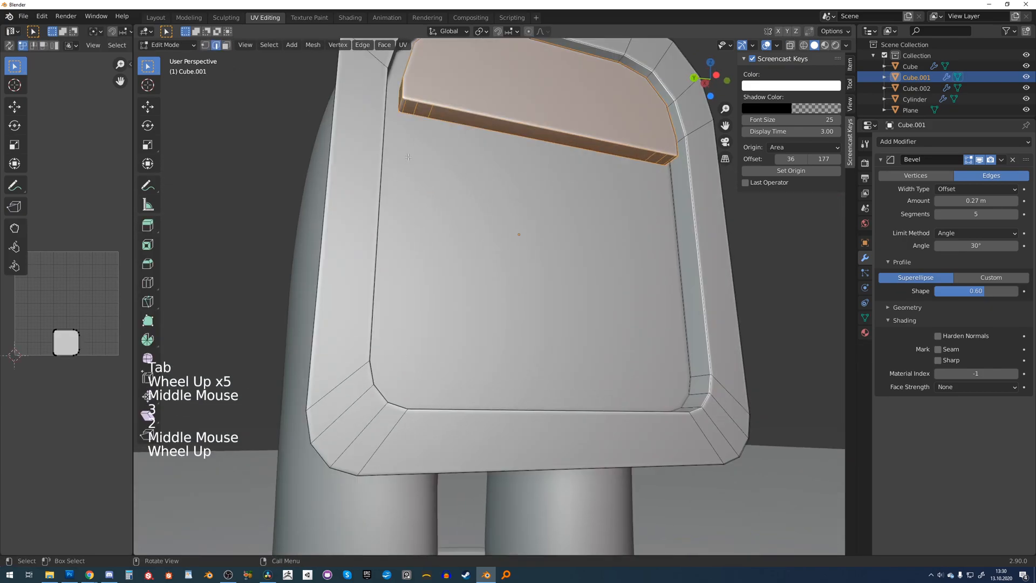
left_click(523, 132)
key("g")
left_click(538, 100)
key("ctrl+z")
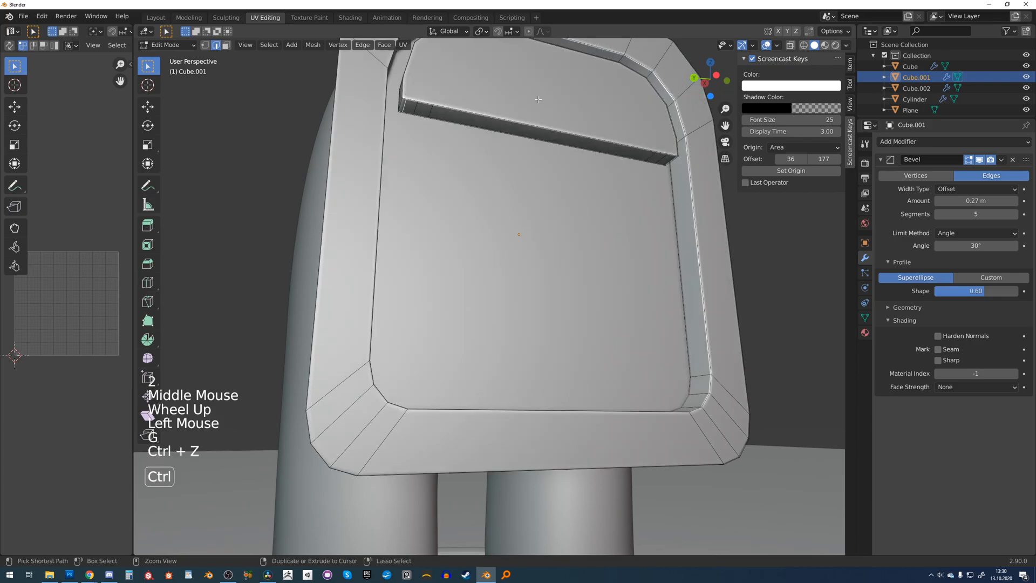
Step: Enable automatic vertex merging and slide the extra edges at one lower end of the flap into its corner
left_click(808, 31)
key("g")
key("g")
left_click(420, 107)
key("g")
left_click(385, 102)
left_click(432, 109)
key("g")
key("g")
left_click(353, 97)
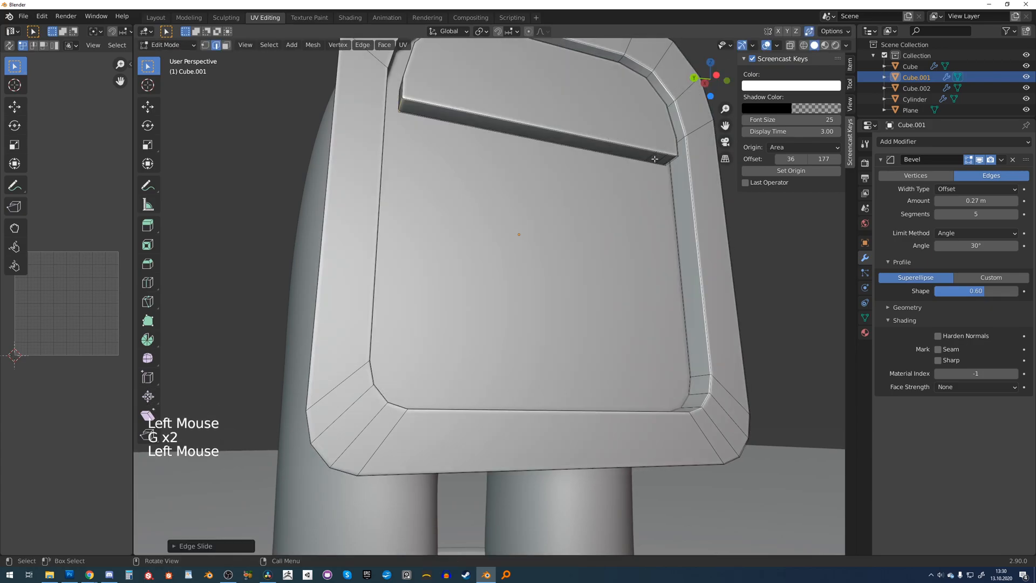
Step: Slide the extra edges at the flap's opposite lower end into the corner and leave mesh editing
key("g")
key("g")
left_click(203, 211)
key("g")
key("g")
left_click(545, 245)
key("g")
key("g")
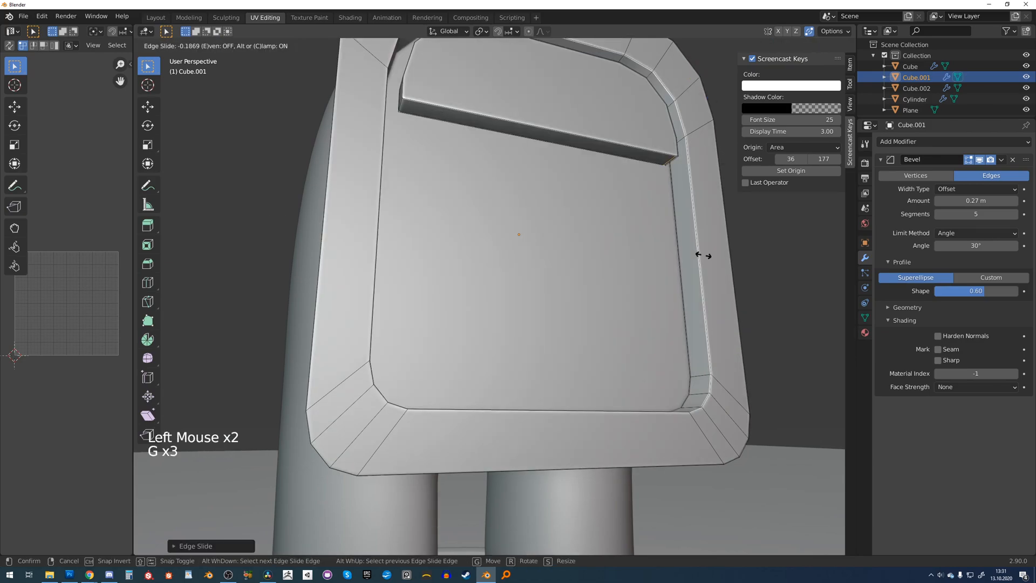
left_click(485, 246)
scroll(485, 246, "down", 3)
scroll(475, 253, "up", 1)
key("Tab")
middle_click_drag(485, 246, 443, 274)
scroll(469, 257, "down", 3)
scroll(442, 274, "down", 3)
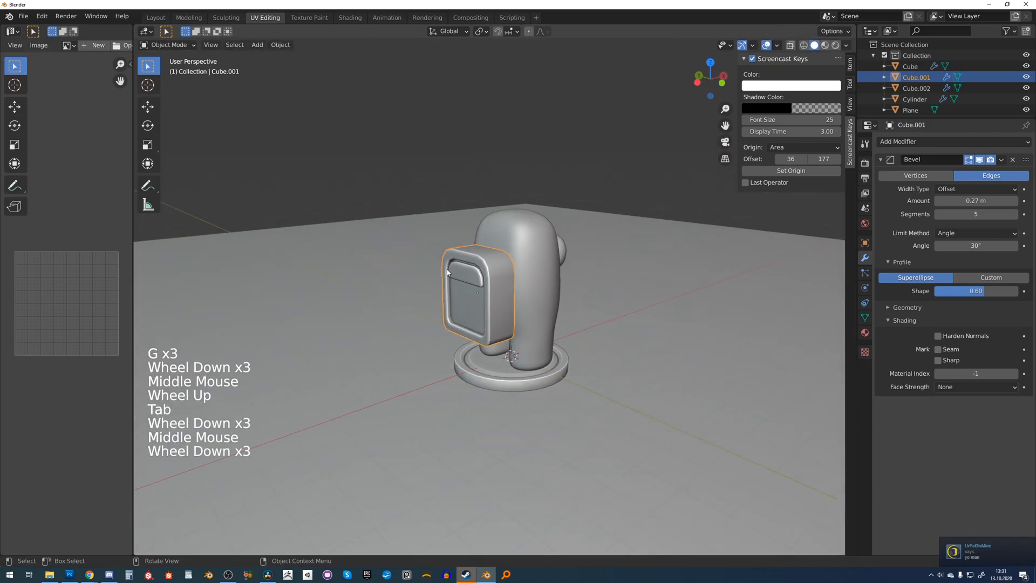
Step: Duplicate the visor's geometry in place within its own mesh
scroll(475, 288, "up", 1)
middle_click_drag(465, 287, 581, 218)
scroll(534, 237, "up", 2)
left_click(532, 231)
key("Tab")
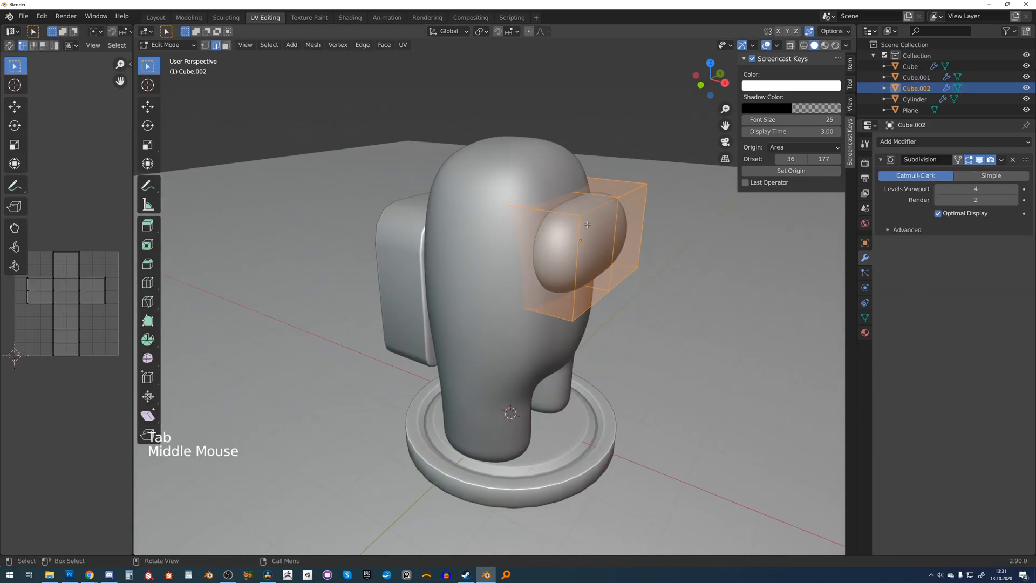
key("shift+d")
key("Tab")
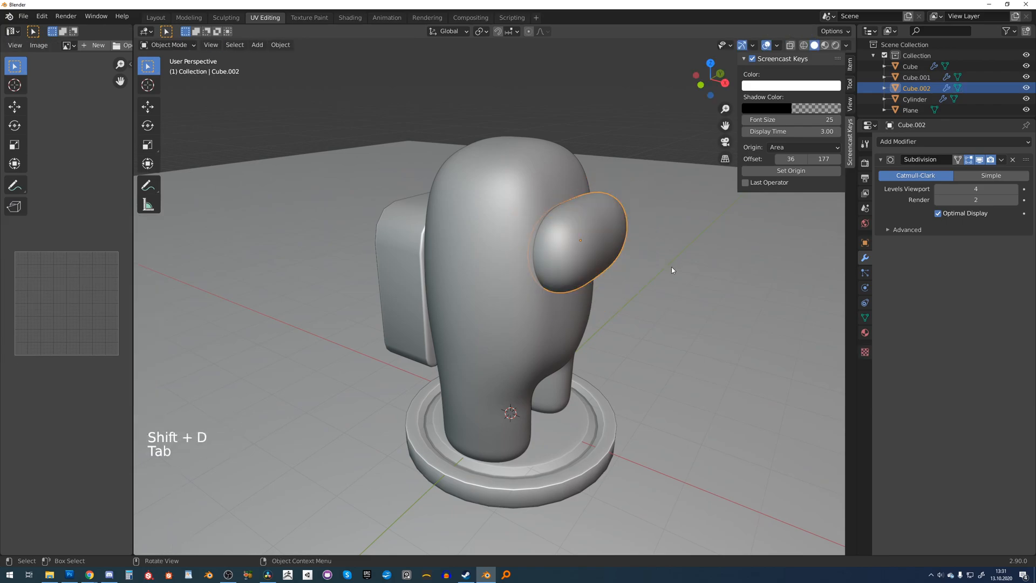
key("ctrl+z")
Step: Scale the duplicated visor geometry to make it thinner from front to back
key("g")
key("s")
left_click(717, 242)
key("s")
left_click(642, 233)
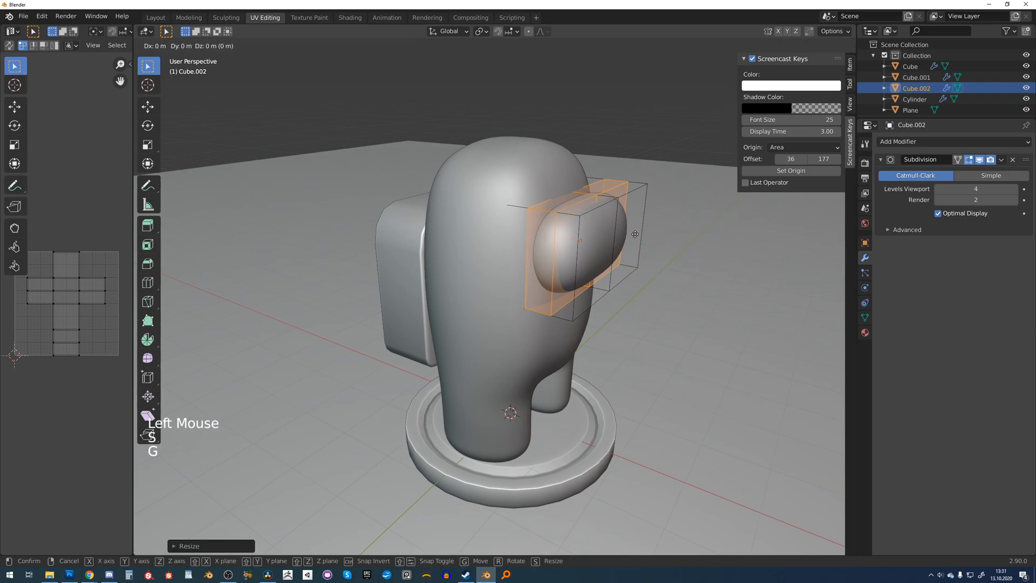
Step: Move the duplicated visor geometry along X behind the visor and scale it along X to form a rim
key("g")
key("x")
key("g")
left_click(631, 243)
key("s")
key("x")
left_click(645, 234)
Step: Try further resizing and moving the duplicated visor geometry, and undo the last changes
middle_click_drag(645, 235, 582, 221)
key("s")
key("g")
left_click(534, 230)
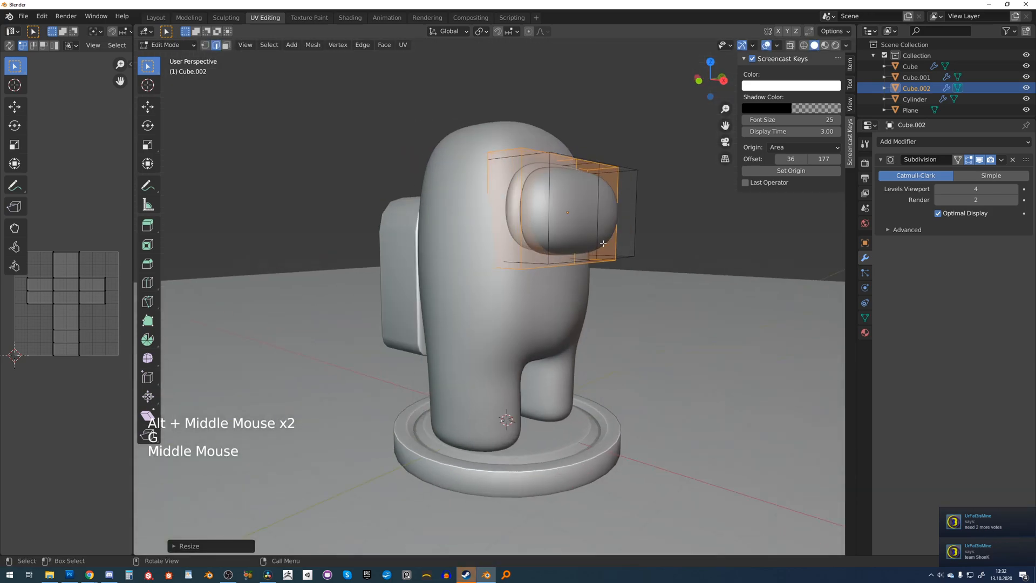
key("Tab")
key("Tab")
key("Tab")
key("ctrl+z")
key("ctrl+z")
key("ctrl+z")
key("ctrl+z")
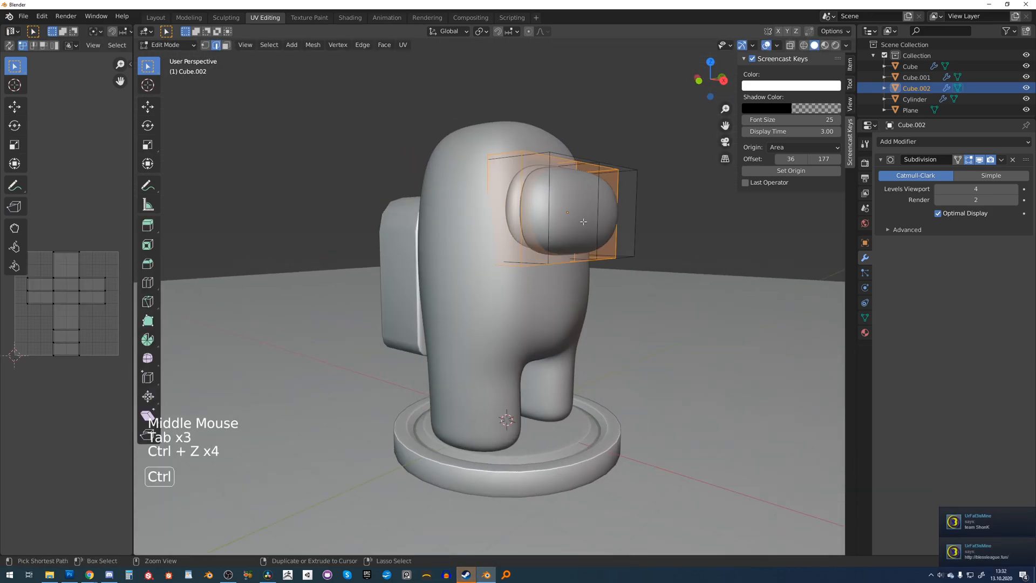
Step: Select both connected visor parts, move them along X against the head and adjust their height
key("l")
middle_click_drag(585, 219, 626, 238)
key("g")
key("x")
left_click(608, 223)
middle_click_drag(626, 237, 599, 265, "shift")
scroll(594, 270, "up", 2)
key("g")
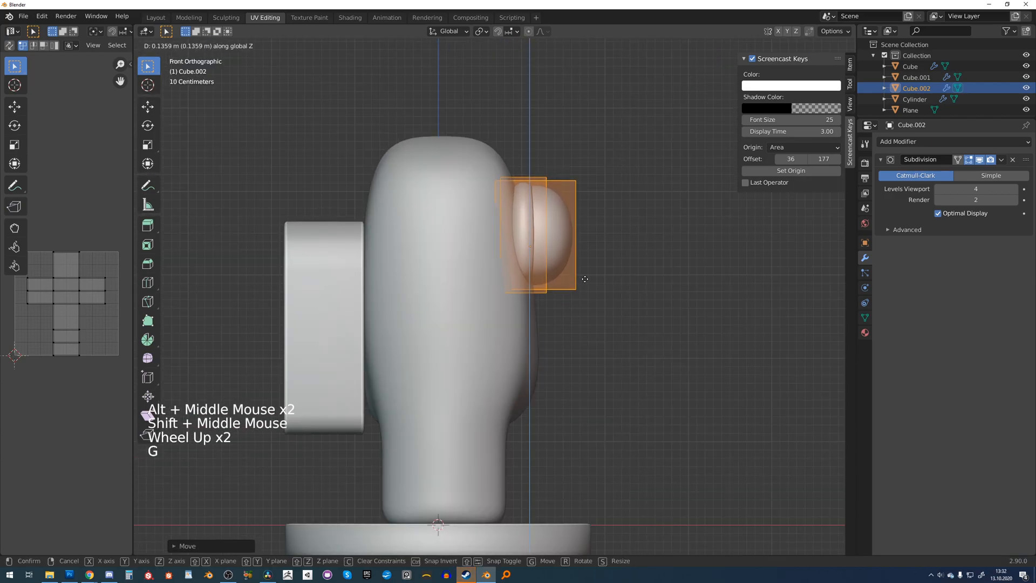
Step: Move the body's front edge below the visor inward and slightly up, and leave mesh editing
key("Tab")
left_click(529, 301)
key("Tab")
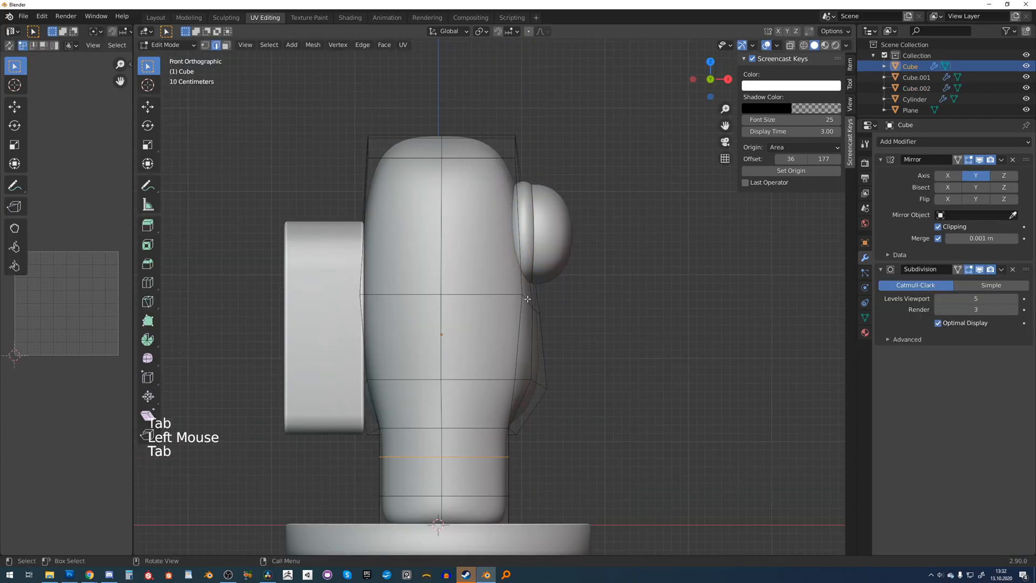
left_click(533, 304, "shift")
key("g")
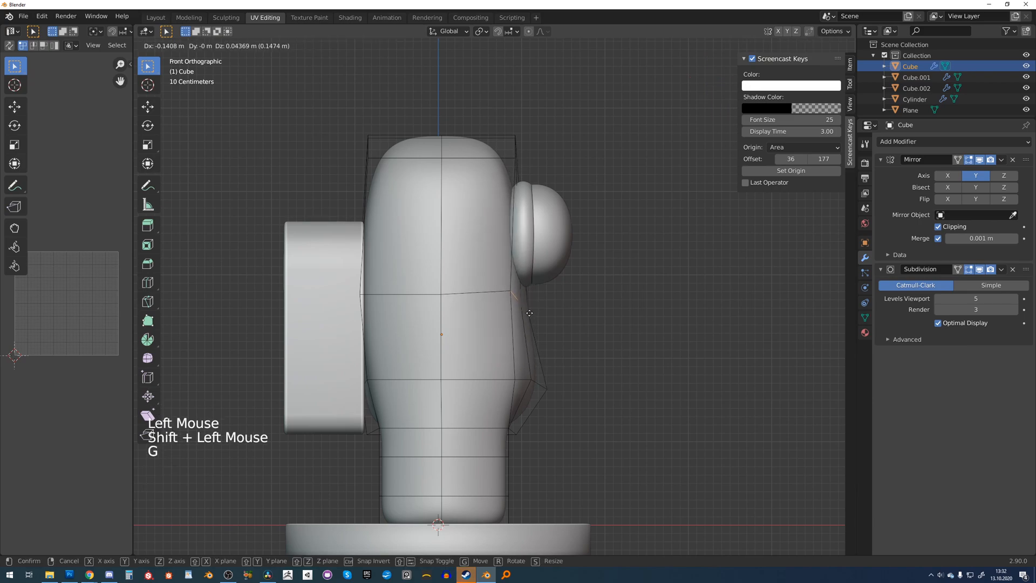
left_click(529, 304)
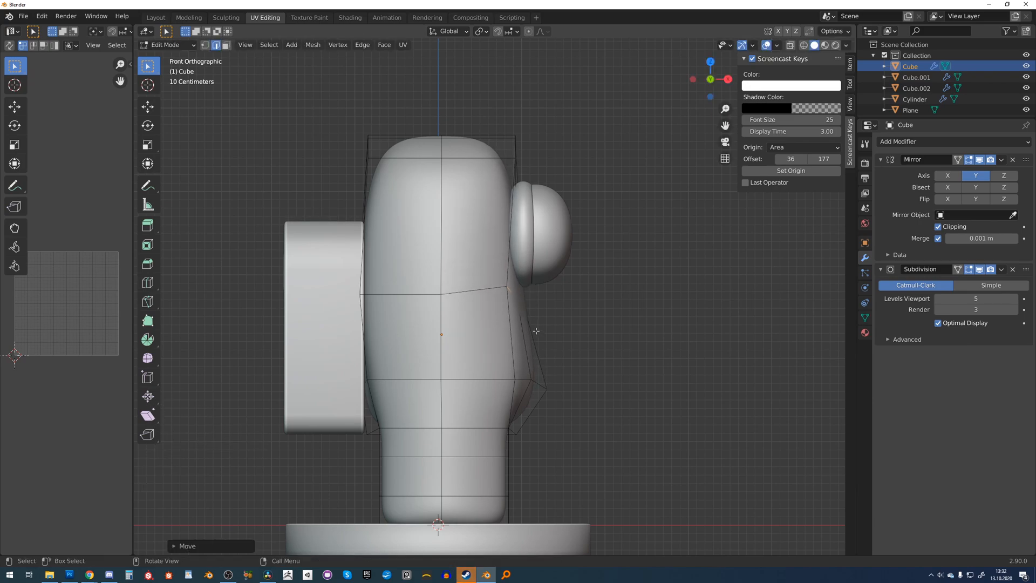
middle_click_drag(541, 383, 513, 383)
key("g")
key("Tab")
scroll(482, 379, "down", 6)
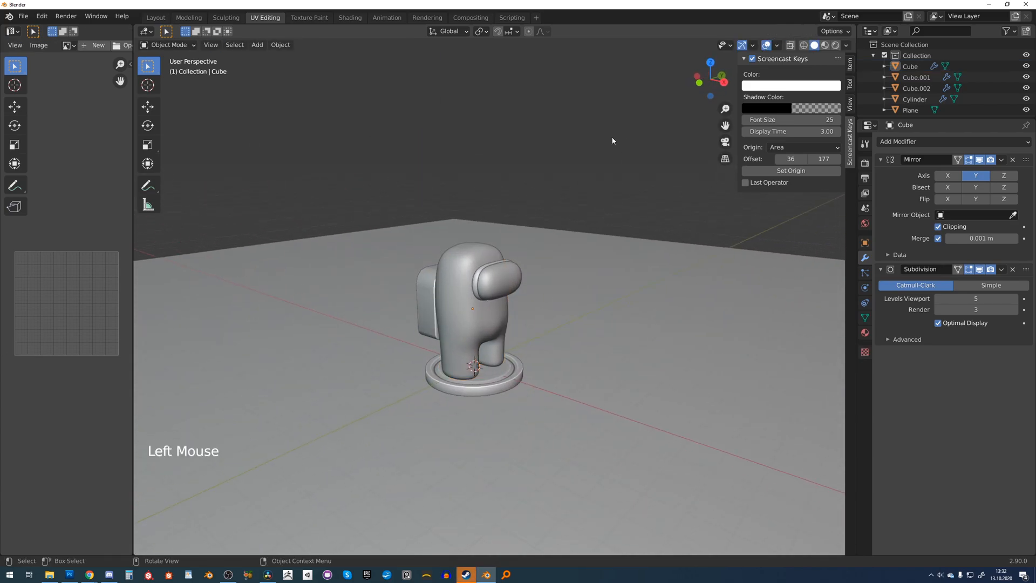
Step: Select the visor object and adjust its position against the front of the head
middle_click_drag(615, 138, 577, 145)
middle_click_drag(578, 145, 541, 154, "shift")
scroll(596, 211, "up", 3)
middle_click_drag(596, 210, 664, 225)
scroll(520, 241, "up", 1)
scroll(519, 239, "up", 2)
left_click(548, 239)
middle_click_drag(549, 238, 560, 228)
key("g")
left_click(571, 234)
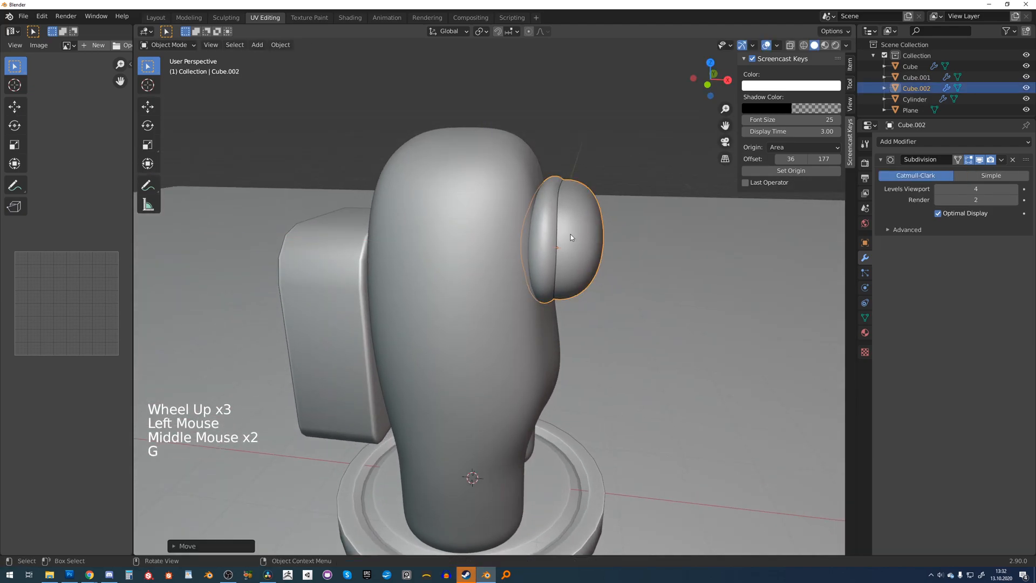
key("g")
left_click(582, 232)
left_click(615, 162)
Step: Select one connected part of the visor mesh, scale it along Z and leave mesh editing
scroll(615, 161, "down", 3)
middle_click_drag(618, 158, 513, 207)
scroll(562, 184, "down", 1)
scroll(534, 208, "up", 4)
left_click(527, 222)
key("Tab")
left_click(580, 232)
key("l")
key("comma")
middle_click_drag(601, 243, 512, 269, "alt")
key("s")
key("z")
left_click(655, 242)
middle_click_drag(605, 270, 618, 195)
scroll(633, 255, "down", 3)
key("Tab")
left_click(626, 216)
Step: Switch the viewport to rendered shading and frame the whole character
scroll(623, 205, "down", 3)
mouse_move(618, 194)
middle_mouse_down()
mouse_move(612, 185)
mouse_move(615, 211)
middle_mouse_up()
scroll(616, 211, "up", 1)
left_click(836, 48)
middle_click_drag(575, 284, 586, 275, "shift")
middle_click_drag(585, 275, 601, 261)
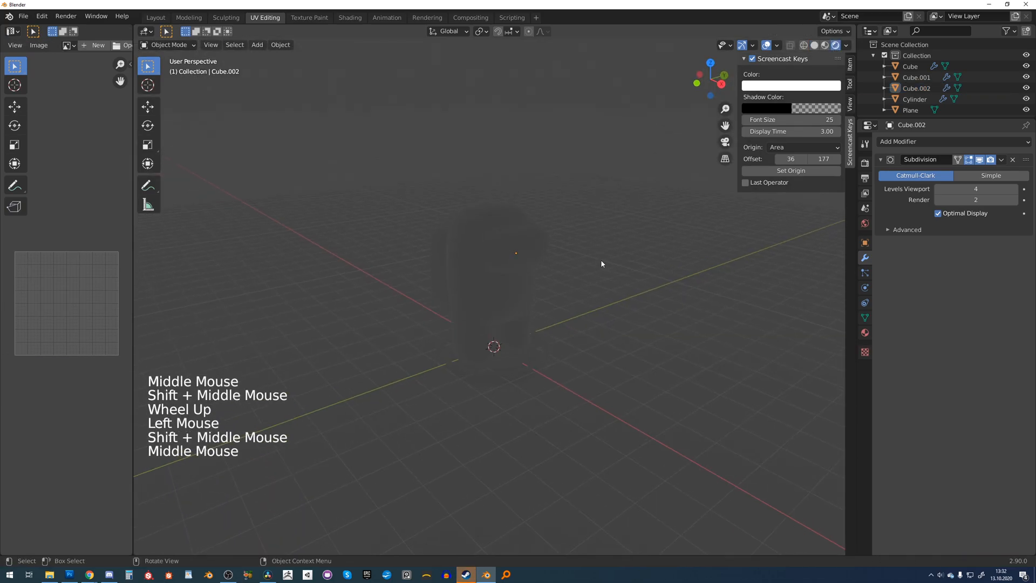
Step: Add an area light, tilt it toward the character and place it at about X 2.6, Y -4.8, Z 6 m
key("shift+a")
mouse_move(588, 395)
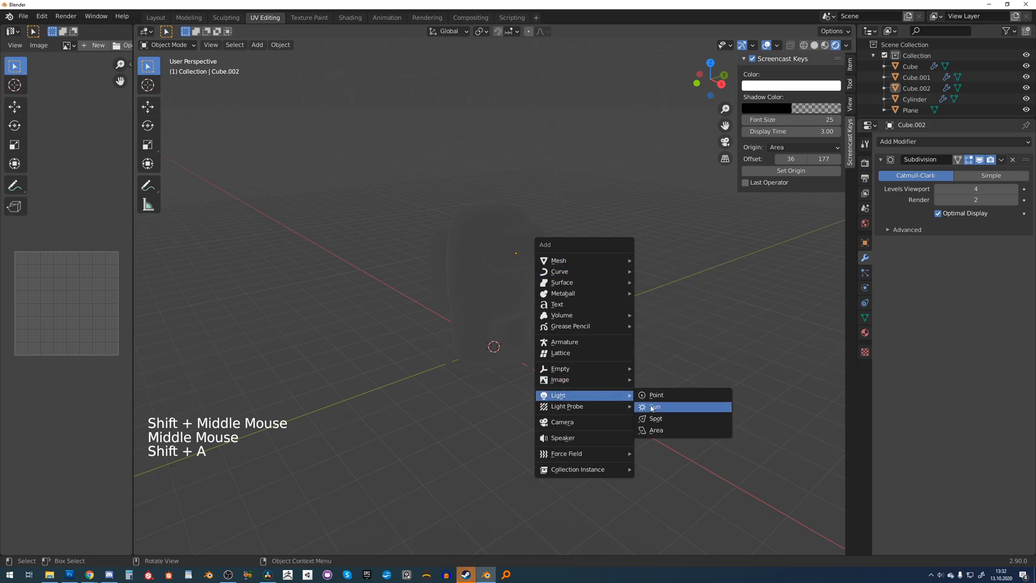
left_click(664, 433)
key("r")
key("g")
key("g")
key("g")
key("g")
key("g")
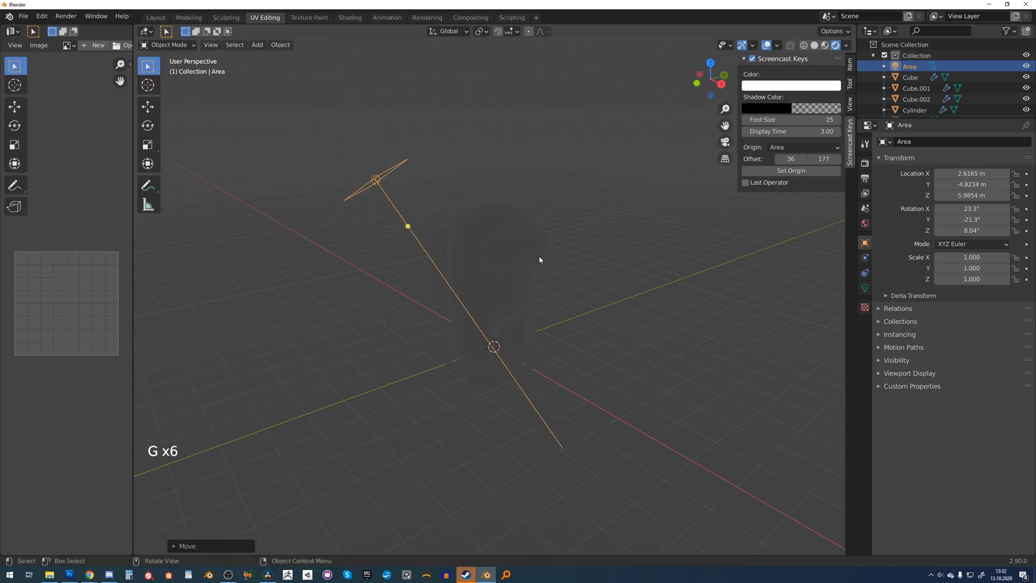
Step: Set the area light's power to 261.8 W and move the light farther from the character
left_click(865, 288)
left_click_drag(966, 211, 1004, 212)
key("g")
left_click(365, 233)
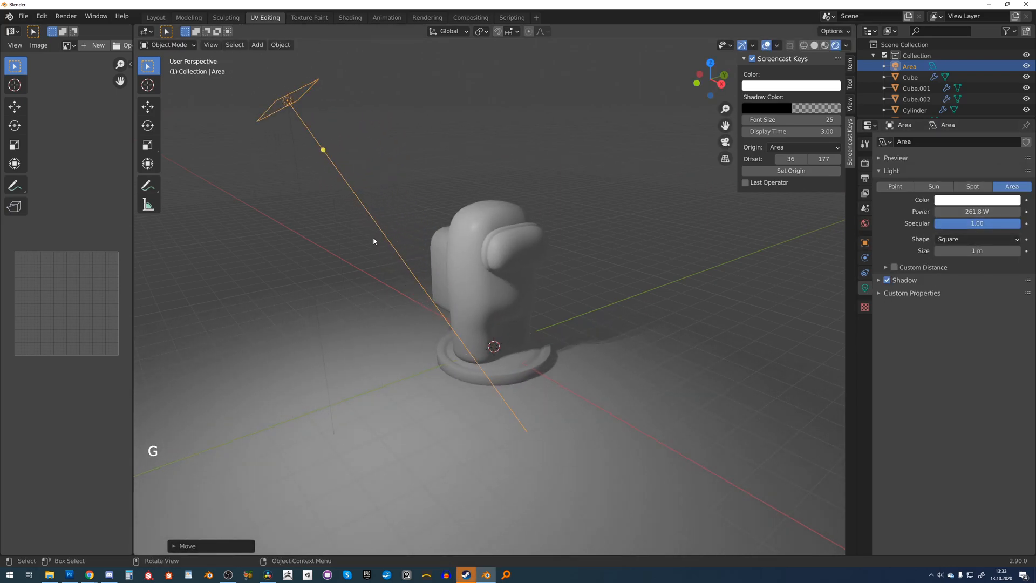
Step: Duplicate the area light, rotate the copy toward the character and position it on the opposite side
key("shift+d")
left_click(738, 250)
key("r")
left_click(528, 311)
key("g")
left_click(669, 486)
scroll(569, 252, "up", 2)
middle_click_drag(569, 252, 610, 247, "shift")
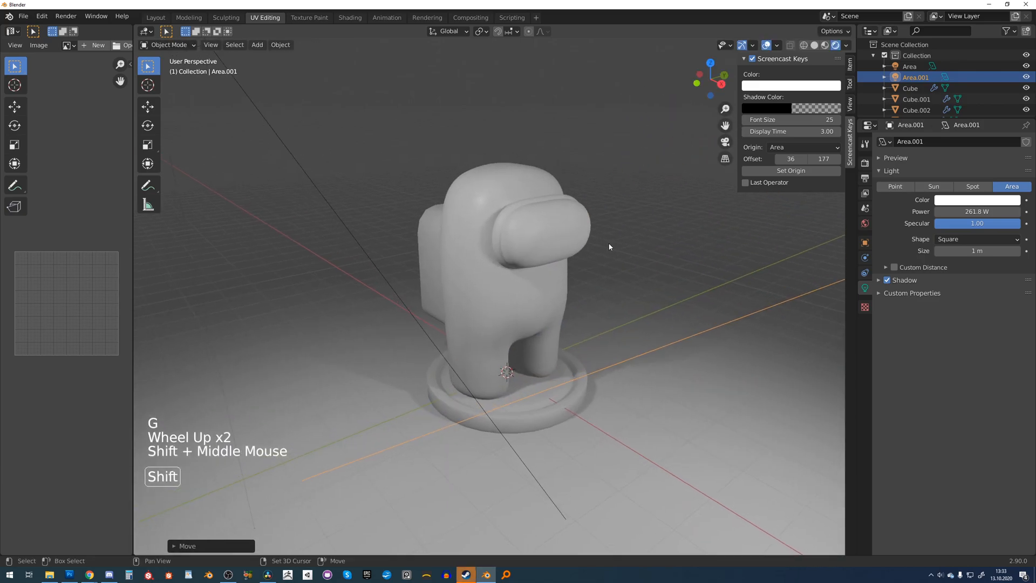
Step: Select the crewmate's body and display its material settings
left_click(576, 231)
key("g")
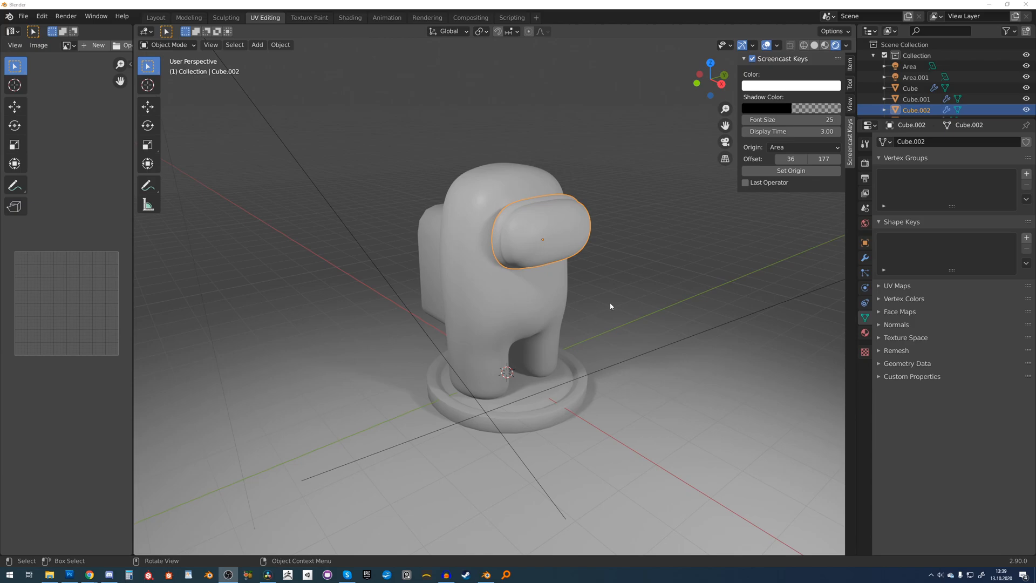
left_click(494, 273)
left_click(865, 333)
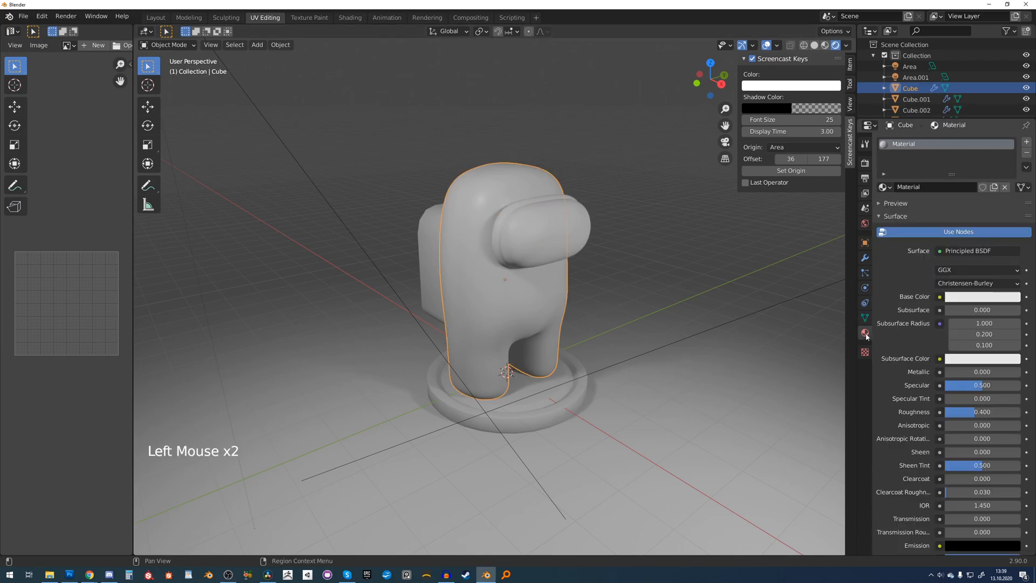
Step: Add a Subdivision Surface modifier to the backpack in addition to its Bevel
left_click(429, 254)
scroll(523, 269, "up", 2)
middle_click_drag(429, 255, 566, 267)
middle_click_drag(567, 267, 620, 267)
middle_click_drag(620, 267, 724, 238, "shift")
scroll(724, 238, "up", 1)
left_click(864, 258)
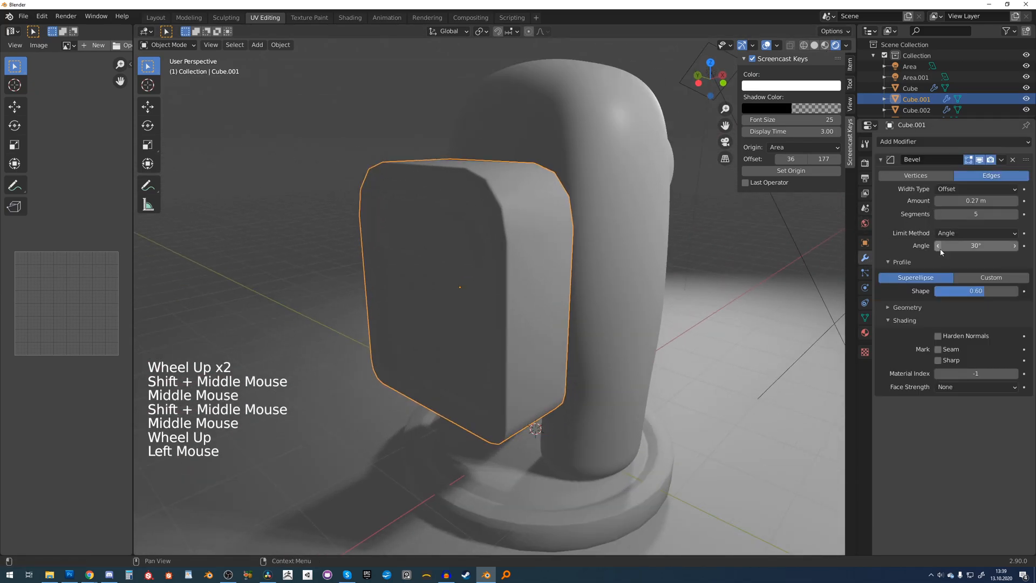
left_click(881, 159)
left_click(896, 141)
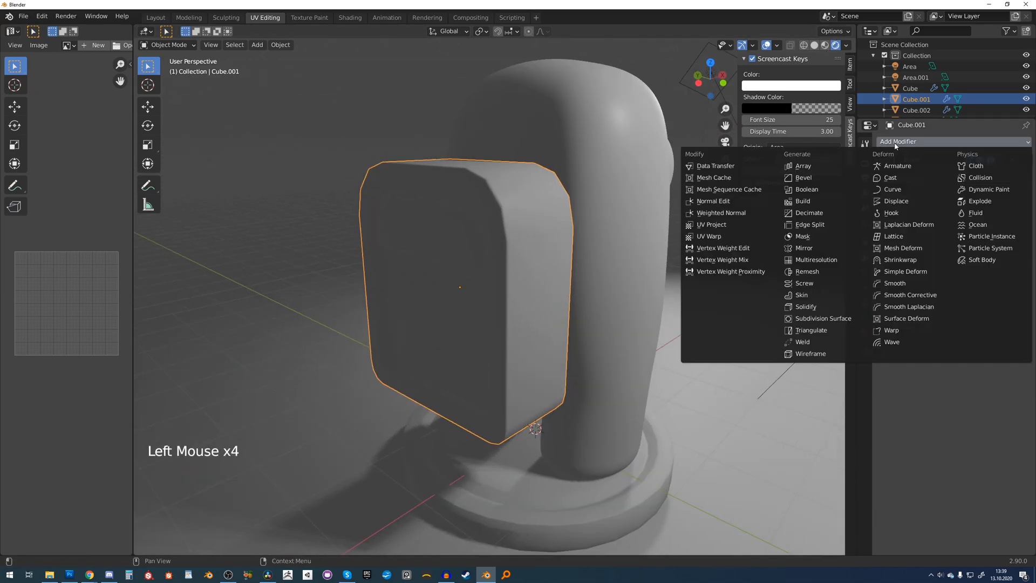
left_click(816, 319)
Step: Examine the smoothed backpack and the whole character from several sides
middle_click_drag(647, 279, 580, 296)
scroll(508, 300, "down", 3)
middle_click_drag(508, 300, 475, 299)
scroll(481, 300, "down", 1)
middle_click_drag(486, 299, 538, 270)
scroll(523, 292, "up", 1)
scroll(533, 267, "down", 1)
left_click(538, 278)
middle_click_drag(748, 286, 615, 281)
scroll(609, 284, "up", 1)
middle_click_drag(615, 281, 591, 287, "shift")
middle_click_drag(513, 278, 541, 222, "shift")
scroll(548, 260, "up", 1)
Step: Create a new material on the visor and darken its base color to black
left_click(547, 260)
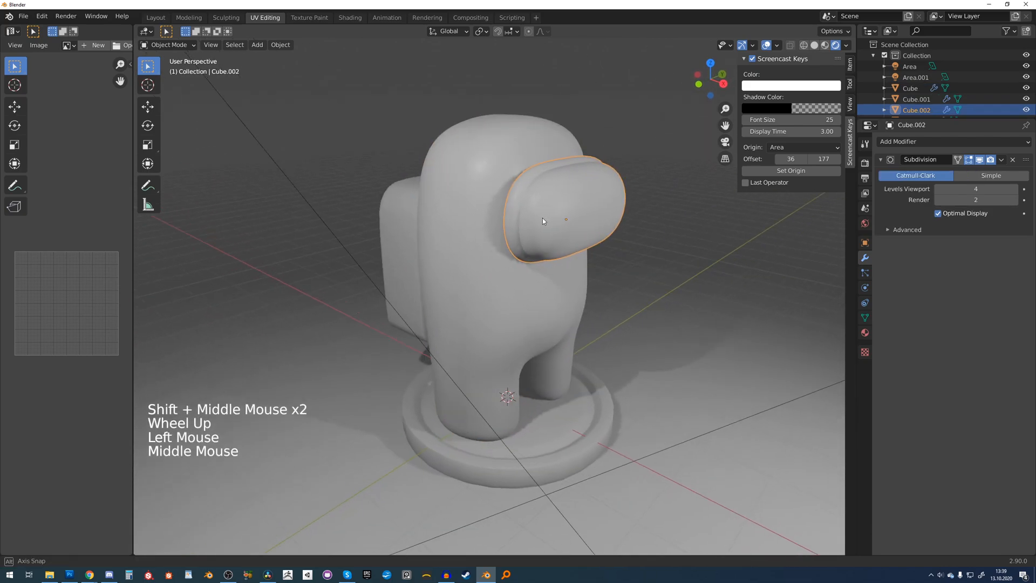
left_click(865, 333)
left_click(951, 187)
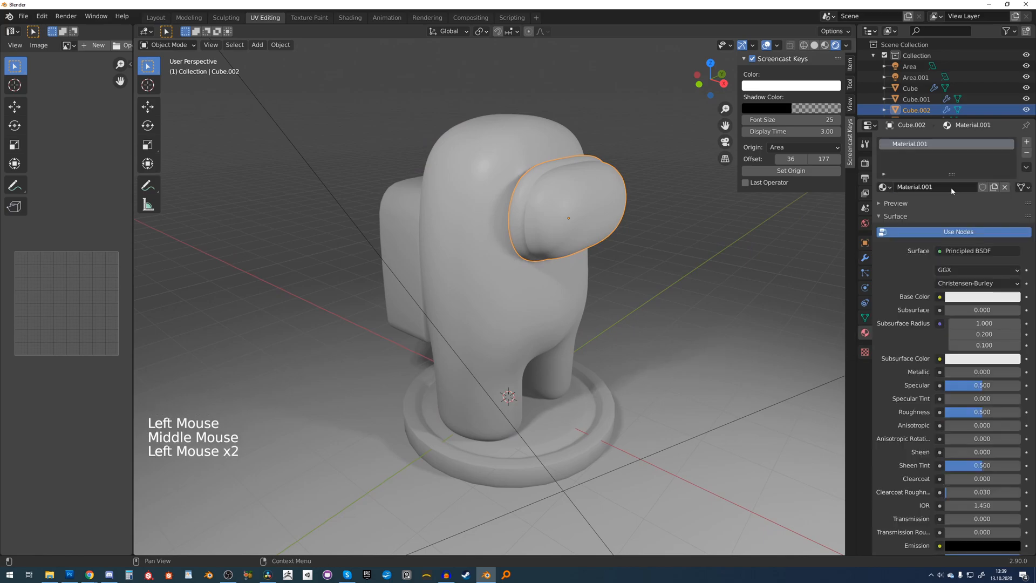
left_click(981, 297)
left_click_drag(1013, 154, 1014, 208)
Step: Select the connected front glass part of the visor mesh and create a second material for it
key("Tab")
left_click(574, 214)
key("l")
left_click(1026, 141)
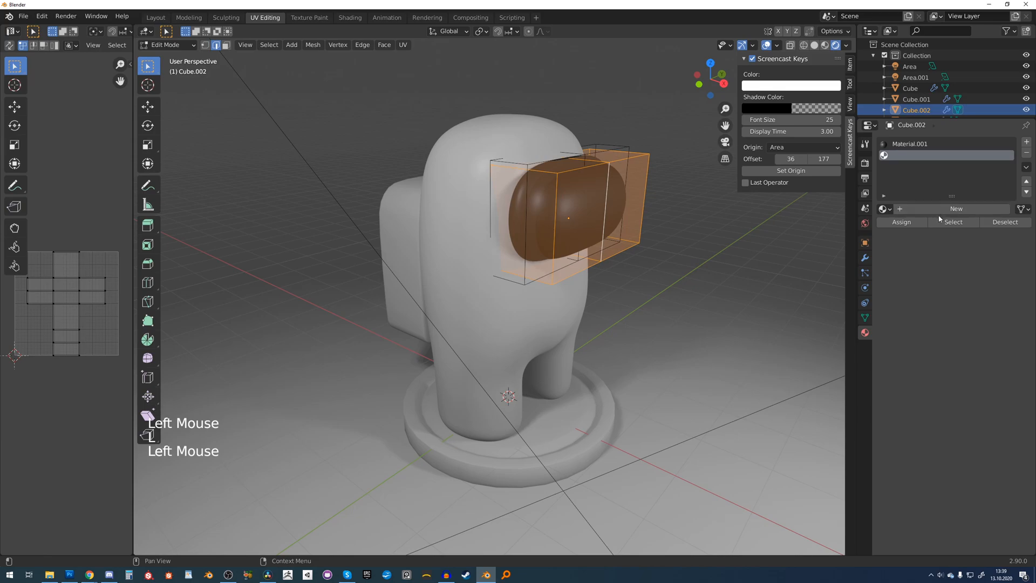
left_click(939, 210)
Step: Set the second material's base color to light blue, assign it to the visor glass and leave mesh editing
left_click(982, 332)
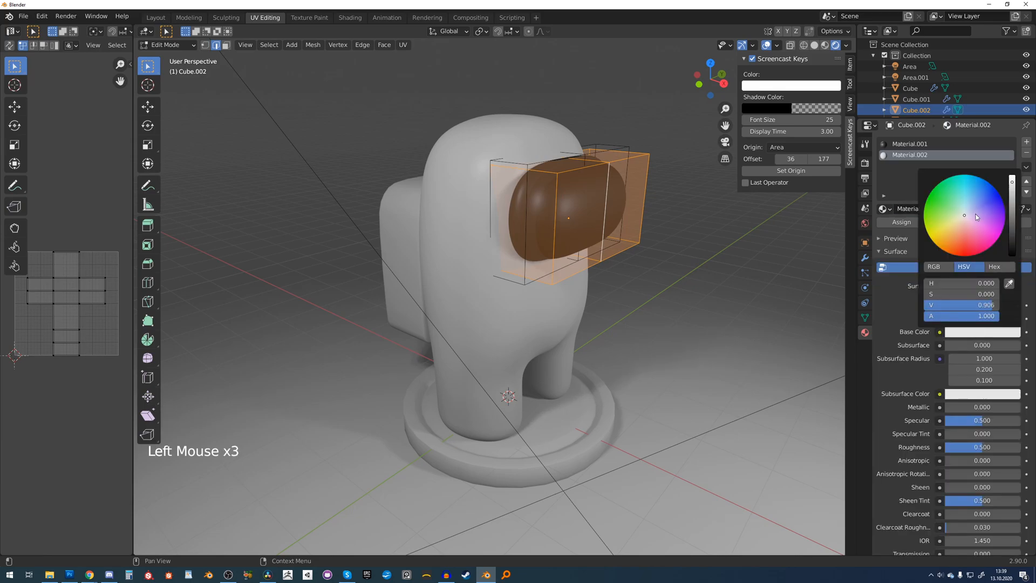
left_click(1011, 174)
key("Tab")
key("Tab")
key("Tab")
key("Tab")
left_click(683, 255)
key("Tab")
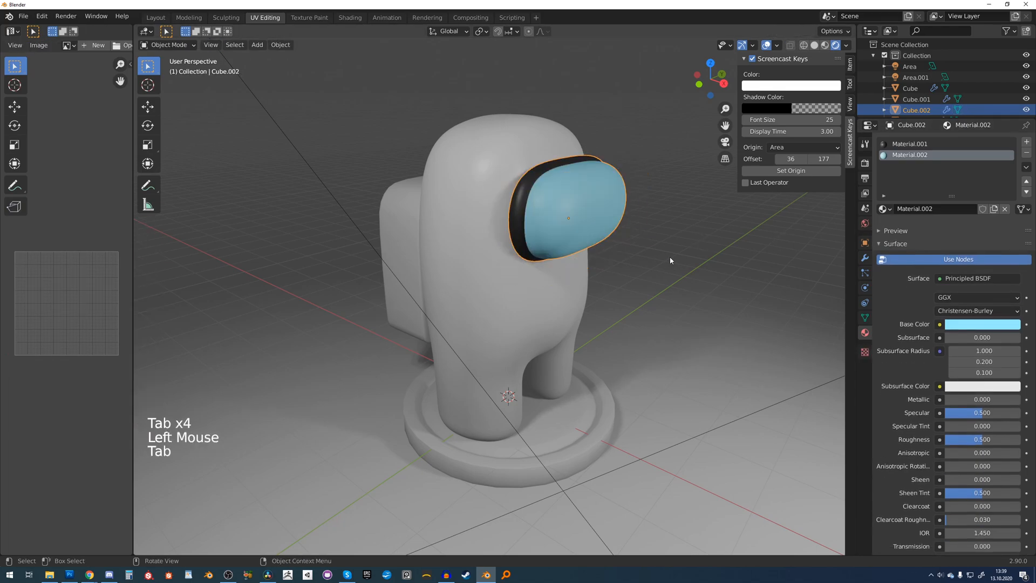
Step: Scale the visor slightly thinner from front to back and move it along X toward the head
scroll(673, 257, "down", 5)
scroll(674, 257, "up", 3)
middle_click_drag(673, 257, 644, 254, "shift")
scroll(653, 251, "up", 1)
middle_click_drag(645, 253, 570, 245)
left_click(571, 244)
key("s")
left_click(571, 245)
key("s")
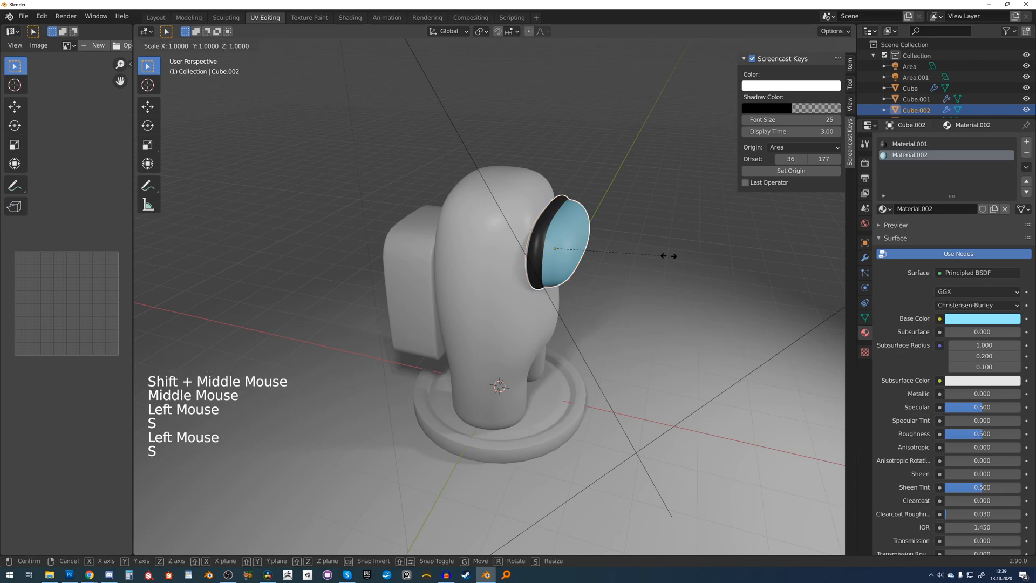
left_click(646, 260)
key("g")
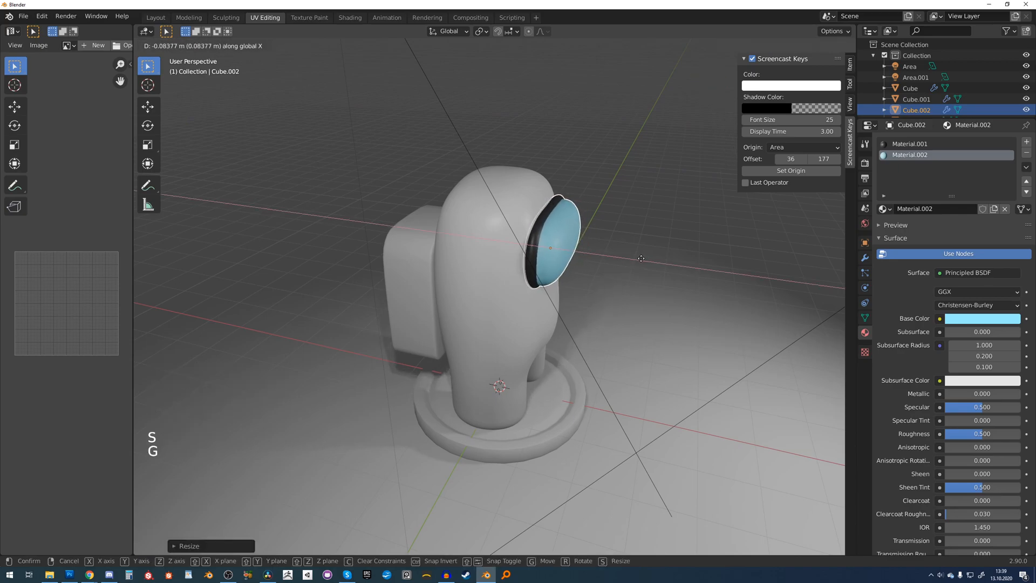
left_click(642, 258)
Step: Set the light blue visor material's Specular to 1.000 and Roughness to 0.335
middle_click_drag(638, 259, 619, 267)
scroll(604, 241, "down", 2)
scroll(649, 235, "up", 2)
scroll(678, 247, "down", 3)
scroll(622, 271, "up", 1)
middle_click_drag(618, 268, 615, 264, "shift")
scroll(609, 265, "up", 1)
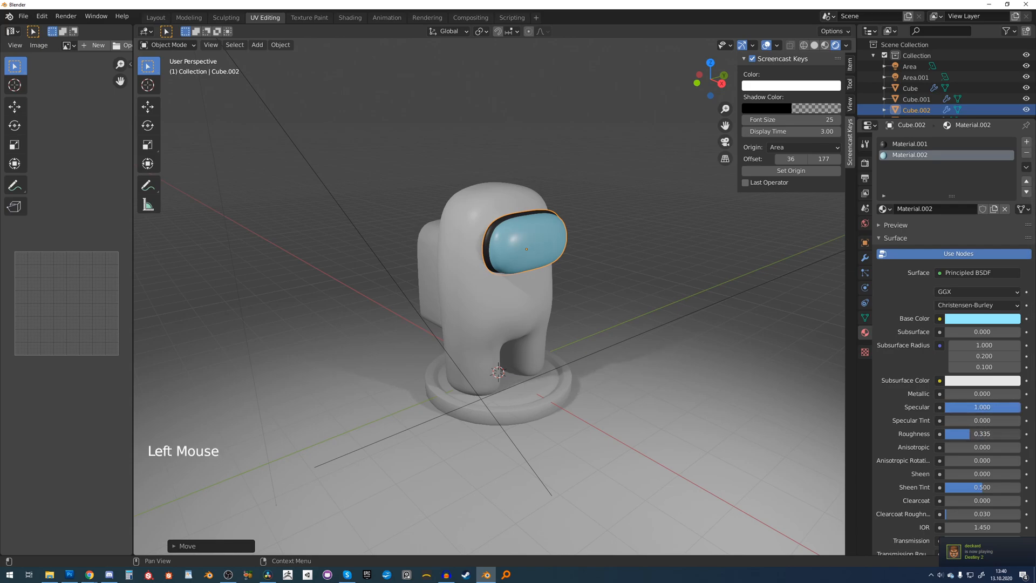
left_click_drag(978, 434, 973, 434)
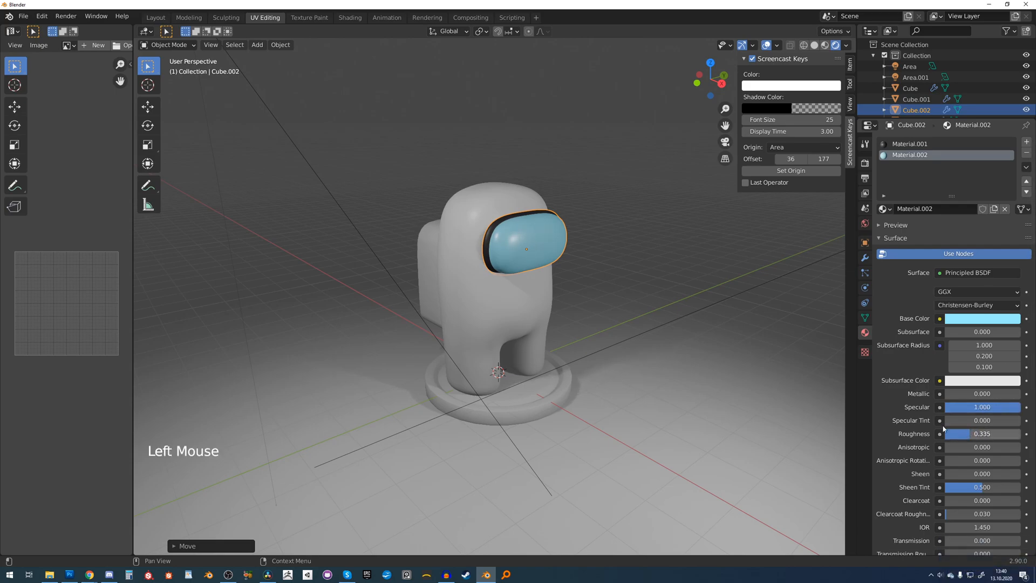
Step: Add a third area light, move it up along Z above the crewmate and set its power to 476 W
key("shift+a")
mouse_move(518, 309)
left_click(556, 347)
scroll(634, 370, "down", 2)
key("g")
key("z")
left_click(647, 152)
left_click_drag(974, 212, 1020, 212)
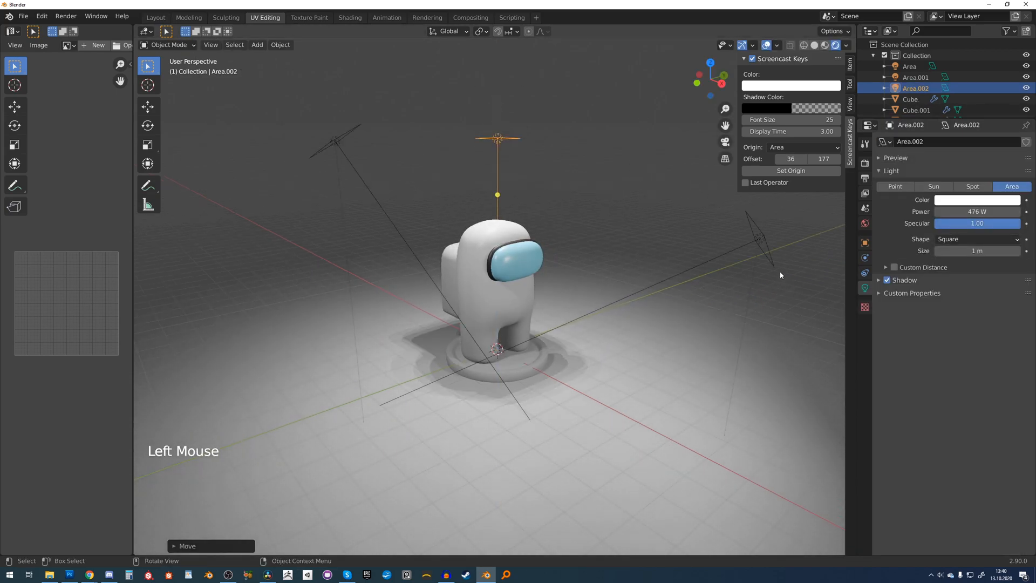
Step: Raise the overhead area light further above the crewmate along Z
key("g")
key("z")
left_click(664, 209)
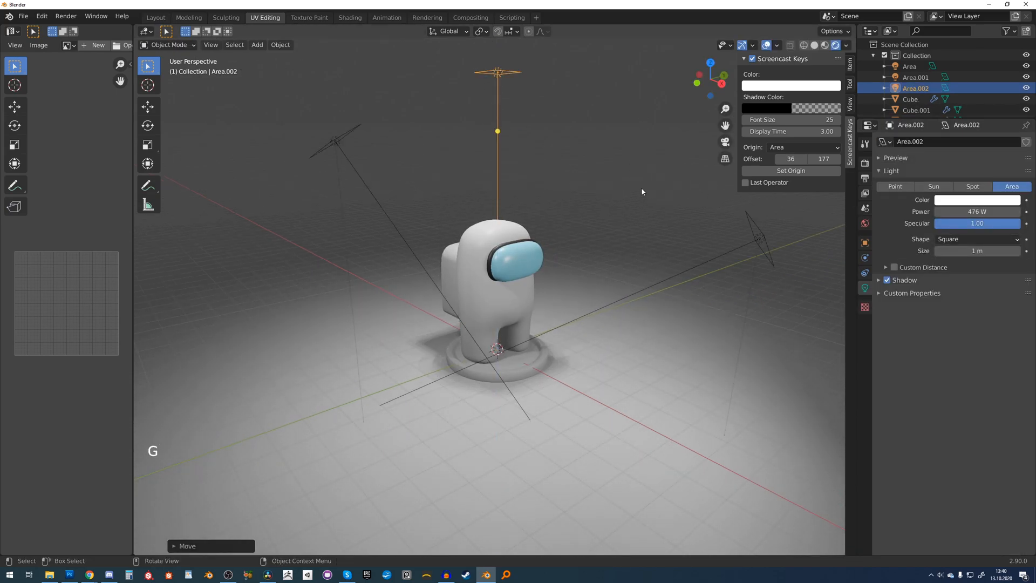
Step: Select the crewmate's body and set its material's base color to orange-red
left_click(444, 275)
key("g")
right_click(454, 278)
left_click(489, 294)
scroll(489, 294, "up", 1)
left_click(966, 296)
left_click_drag(967, 225, 961, 218)
Step: Set the body material's Subsurface to 0.181, Subsurface Radius to 25.100, 0.000 and 51.000, and Subsurface Color to pink
mouse_move(971, 323)
left_mouse_down()
mouse_move(990, 324)
mouse_move(961, 323)
left_mouse_up()
mouse_move(974, 334)
left_mouse_down()
mouse_move(994, 334)
mouse_move(978, 310)
left_mouse_up()
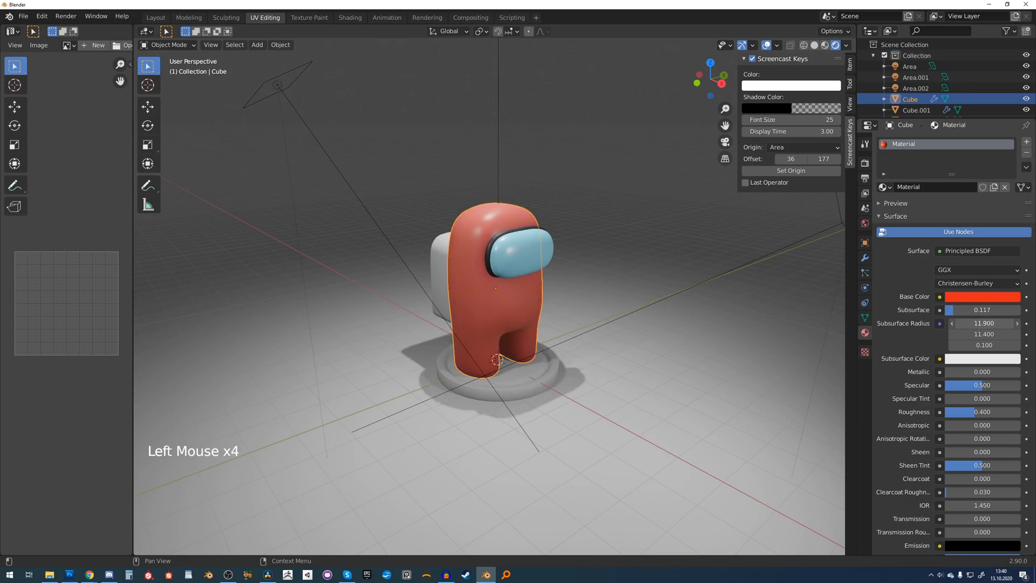
left_click(952, 361)
left_click_drag(969, 272, 964, 282)
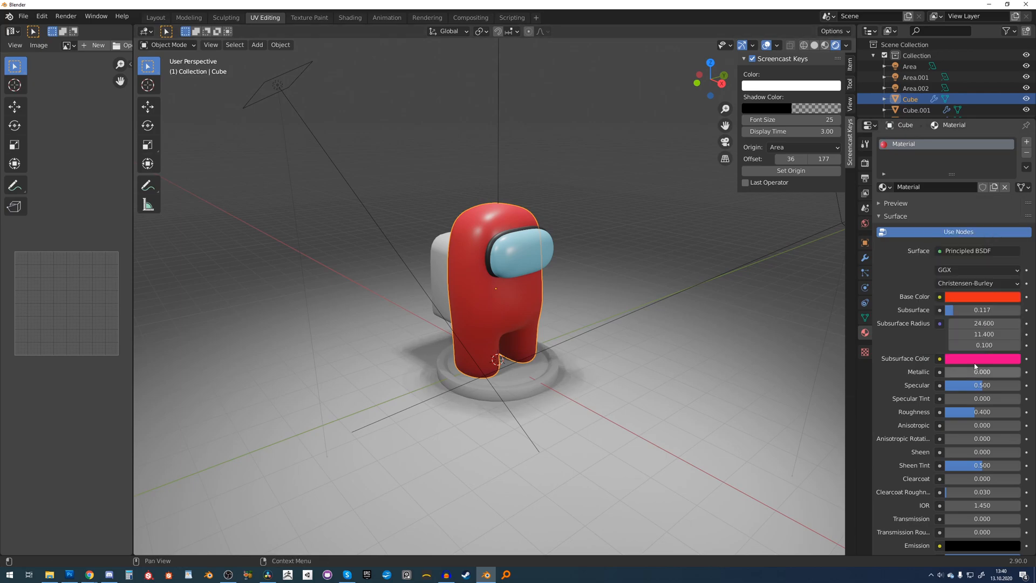
left_click_drag(973, 312, 1010, 312)
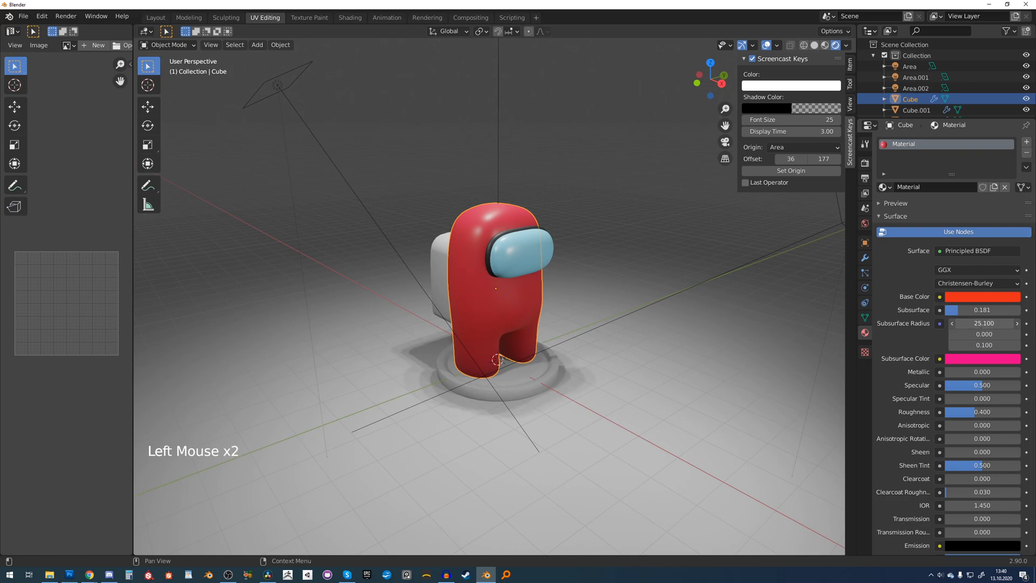
left_click_drag(975, 346, 1003, 345)
scroll(552, 305, "down", 2)
scroll(565, 299, "up", 2)
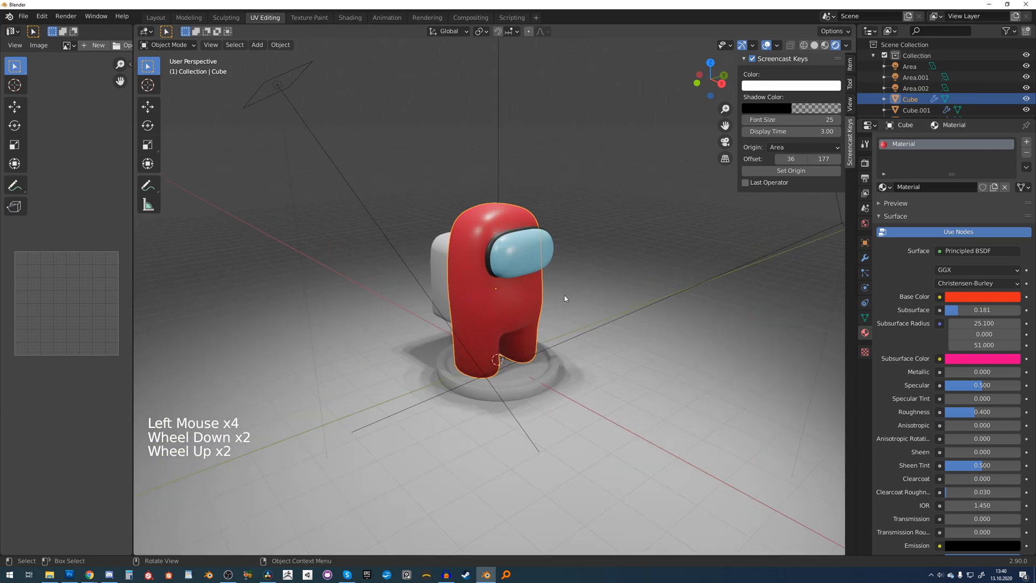
Step: Use an image texture for the world background color and load the kloofendal_48d_partly_cloudy 4k HDR from the HDRs folder
left_click(865, 223)
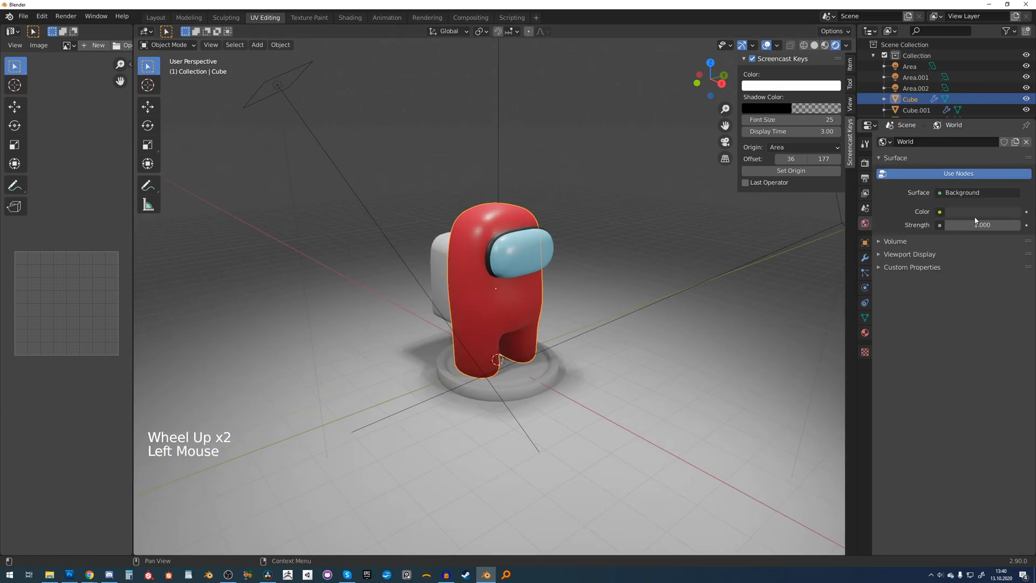
left_click(939, 211)
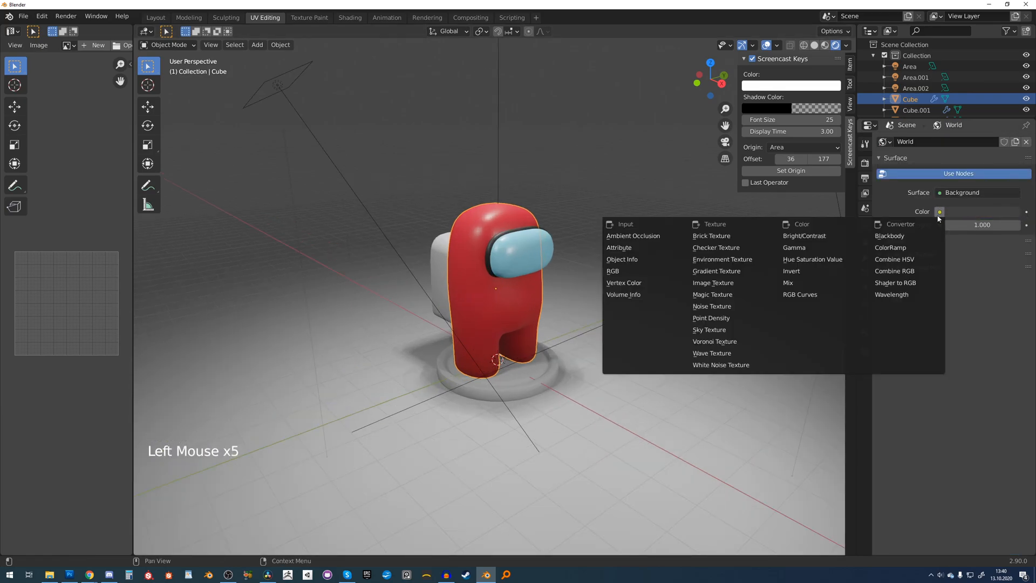
left_click(716, 283)
left_click(1001, 224)
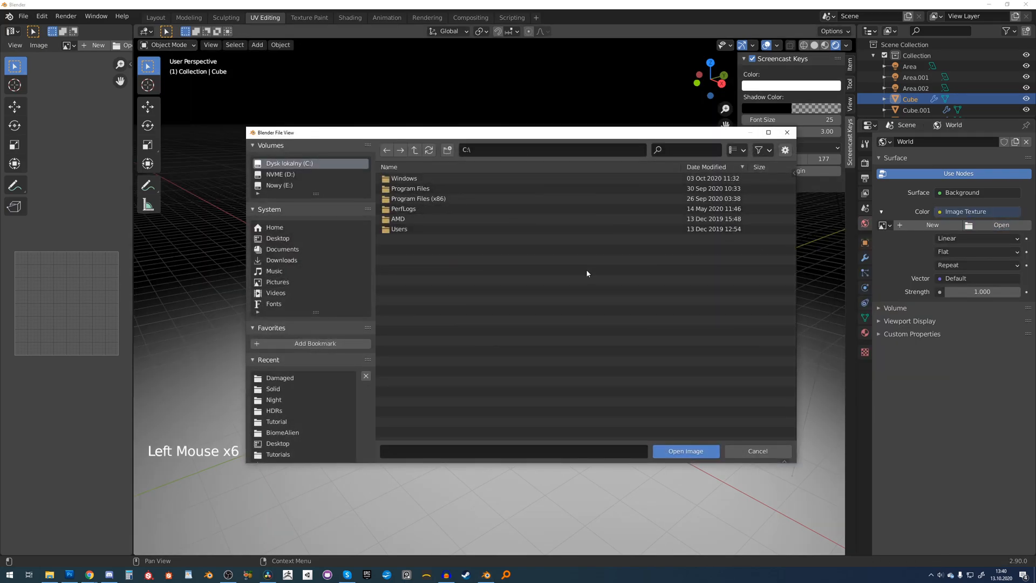
left_click(275, 410)
double_click(435, 259)
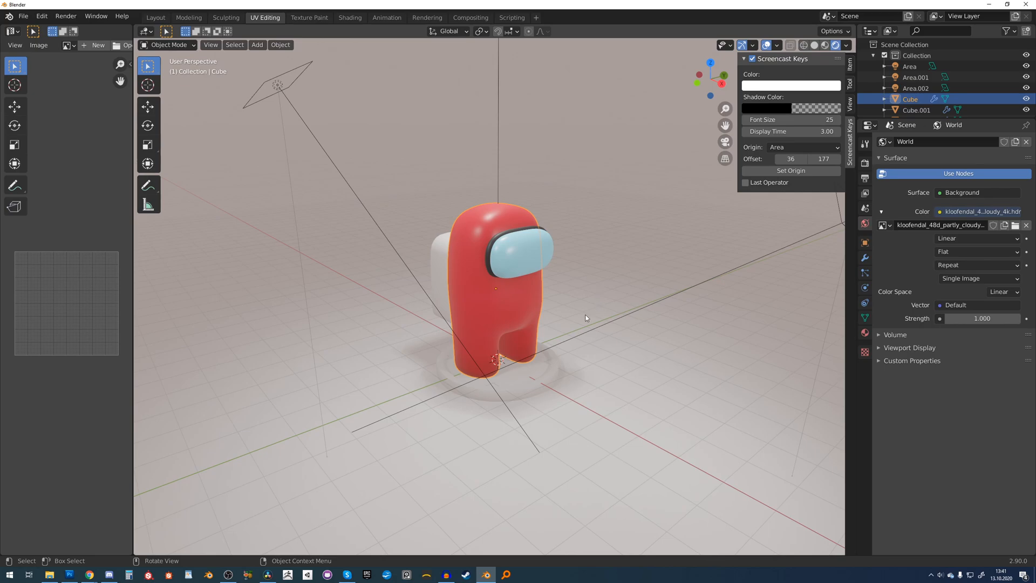
Step: Select the round base under the crewmate and give it a new material with a dark base color
left_click(545, 374)
key("g")
key("g")
left_click(865, 332)
left_click(958, 187)
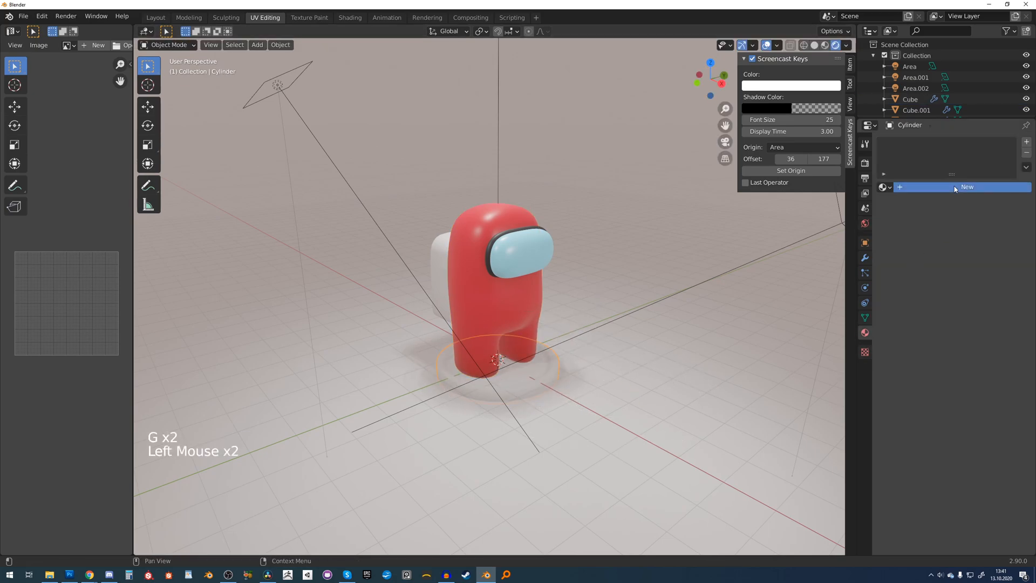
left_click(982, 296)
left_click_drag(1014, 185, 1013, 202)
Step: Give the ground plane a new material with a black base color and scale the plane up well beyond the figure
left_click(665, 344)
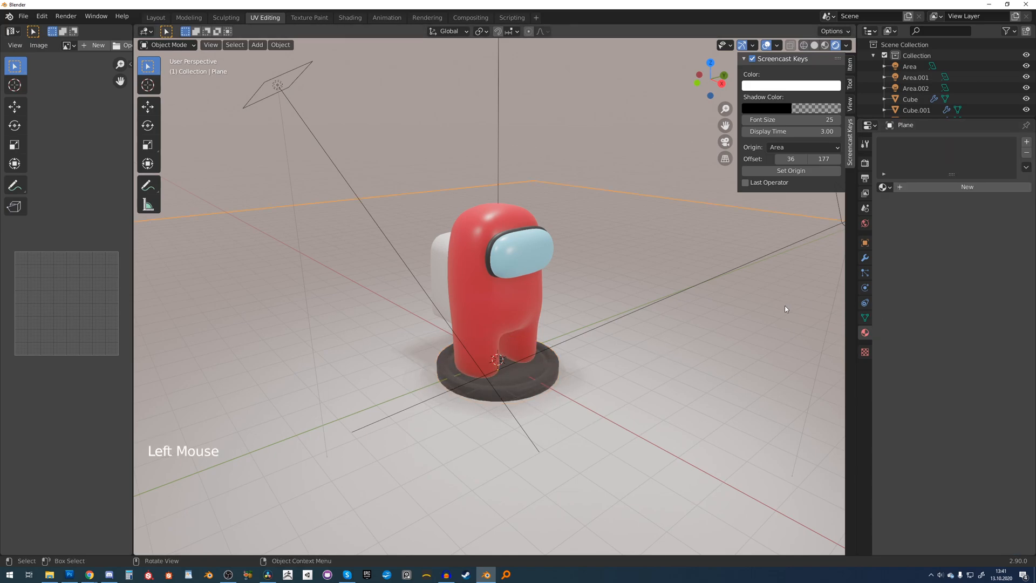
left_click(926, 190)
left_click(968, 296)
left_click_drag(1013, 183, 1012, 220)
key("s")
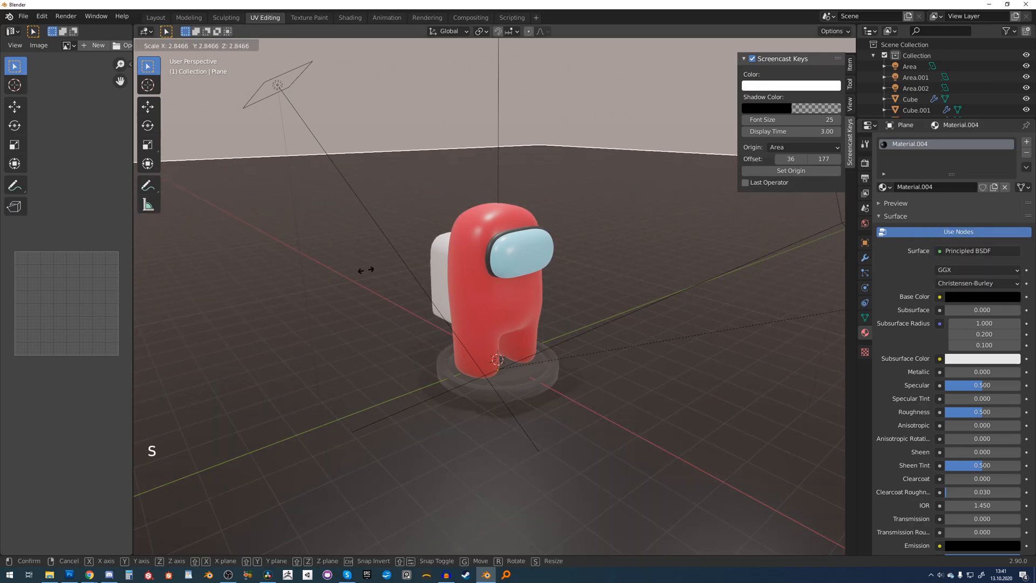
left_click(195, 255)
Step: Replace the world background image with autumn_meadow_4k.hdr
middle_click_drag(561, 93, 580, 157)
scroll(578, 149, "up", 1, "shift")
scroll(579, 151, "up", 1)
scroll(572, 139, "up", 1)
scroll(593, 141, "down", 2)
scroll(550, 407, "up", 1)
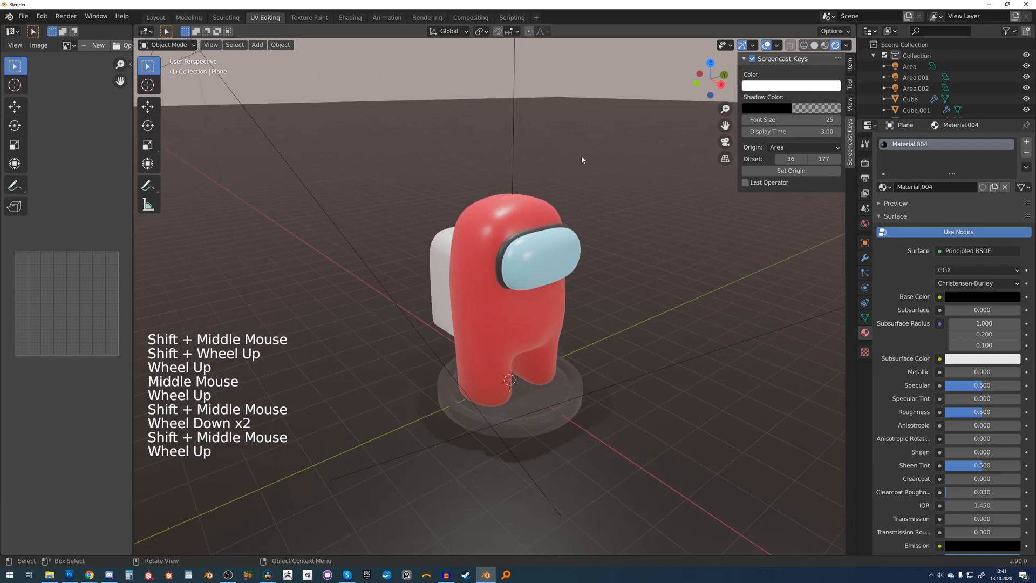
left_click(550, 408)
left_click(865, 225)
left_click(1015, 226)
double_click(409, 289)
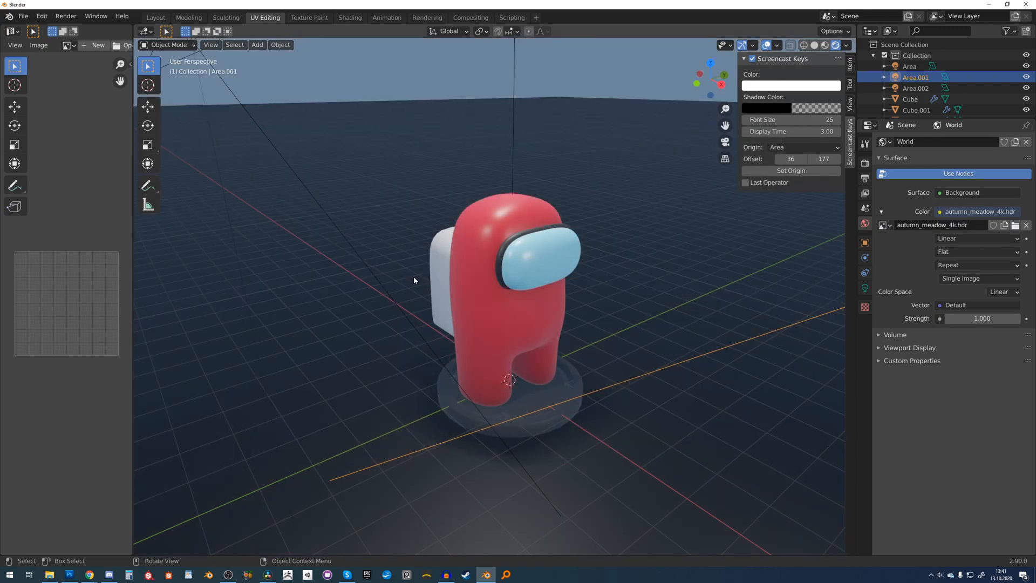
Step: Deselect the area light and hide the viewport overlays
scroll(414, 279, "down", 2)
left_click(814, 278)
scroll(536, 191, "up", 2)
middle_click_drag(536, 189, 555, 226)
scroll(547, 216, "down", 1)
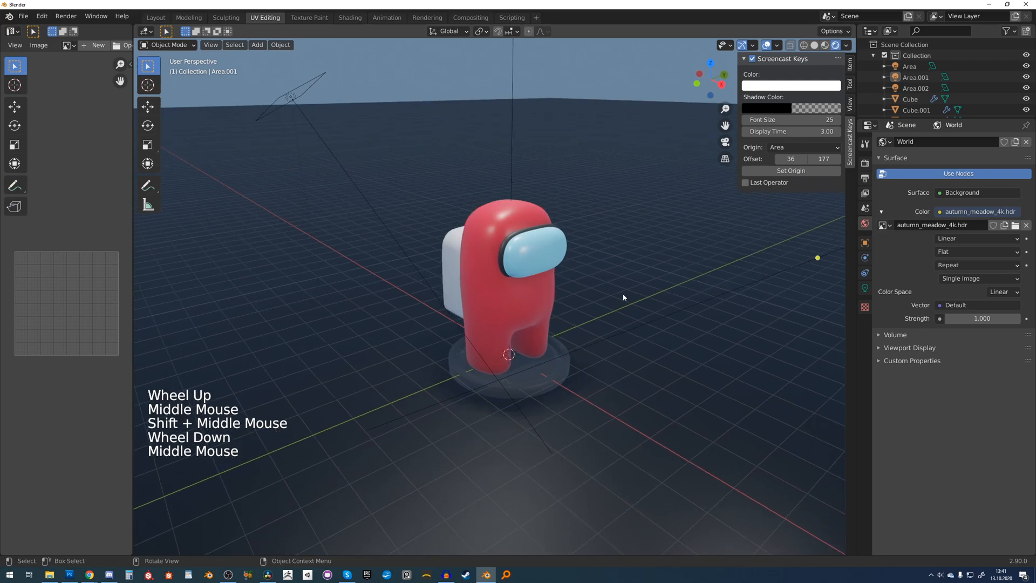
left_click(713, 335)
left_click(766, 45)
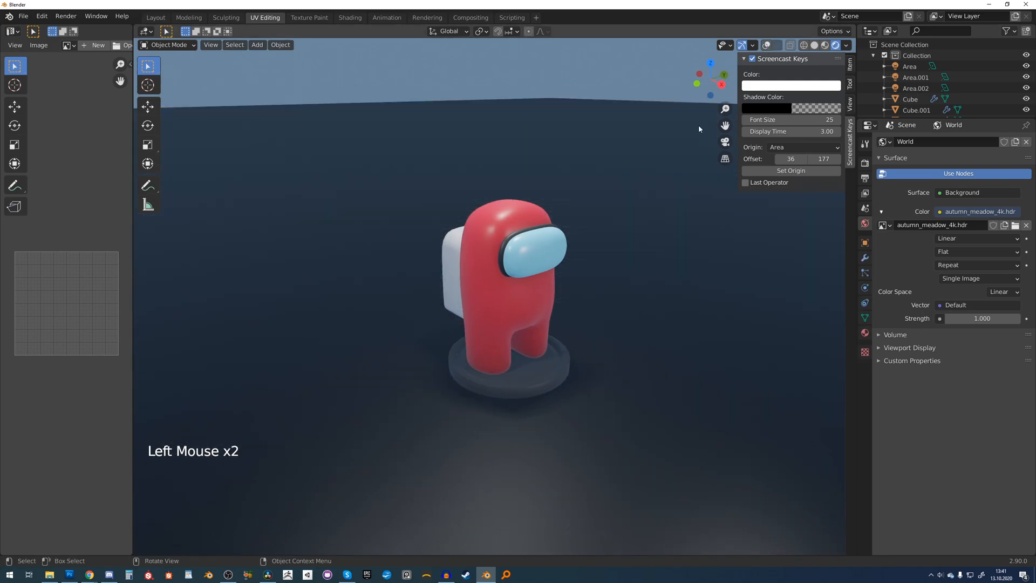
Step: Examine the lit crewmate and its base up close and from further away without overlays
scroll(625, 242, "down", 1)
middle_click_drag(624, 242, 625, 238)
scroll(572, 248, "up", 1)
middle_click_drag(578, 224, 561, 259, "shift")
scroll(568, 257, "up", 1)
scroll(561, 259, "up", 1)
scroll(559, 257, "down", 1)
scroll(559, 257, "up", 2)
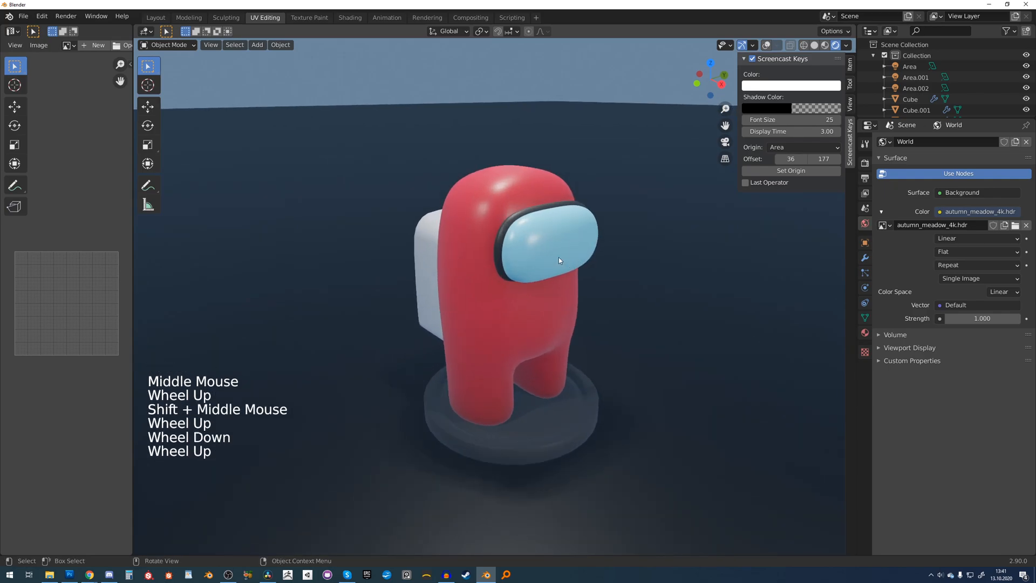
scroll(558, 257, "down", 2)
Step: Set Eevee's viewport sampling to 247 in the render settings
left_click(865, 163)
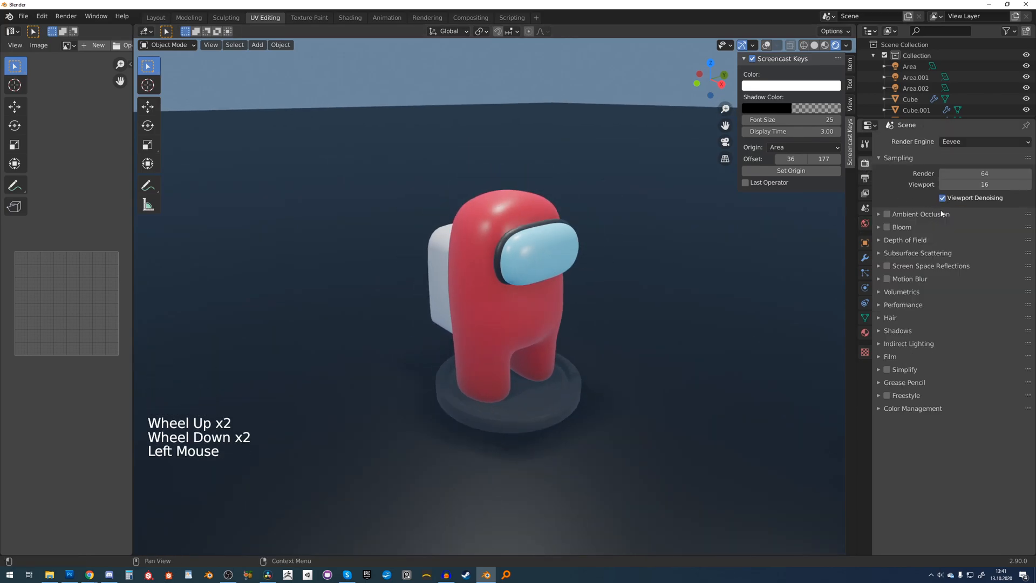
left_click_drag(971, 184, 998, 185)
left_click(903, 305)
left_click(902, 306)
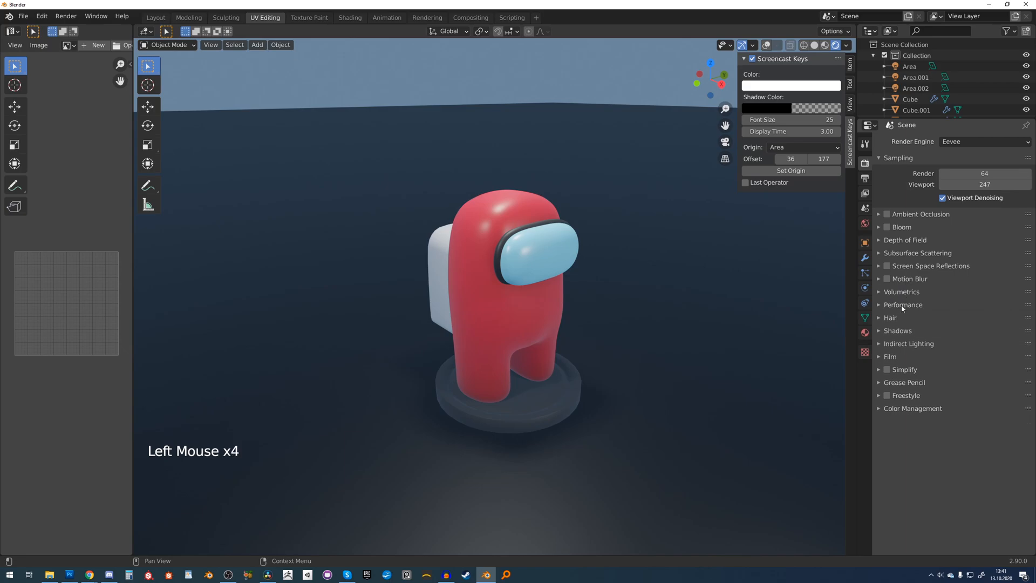
Step: Set the shadow Cube Size and Cascade Size to 2048 px
left_click(896, 331)
left_click(976, 346)
left_click(977, 357)
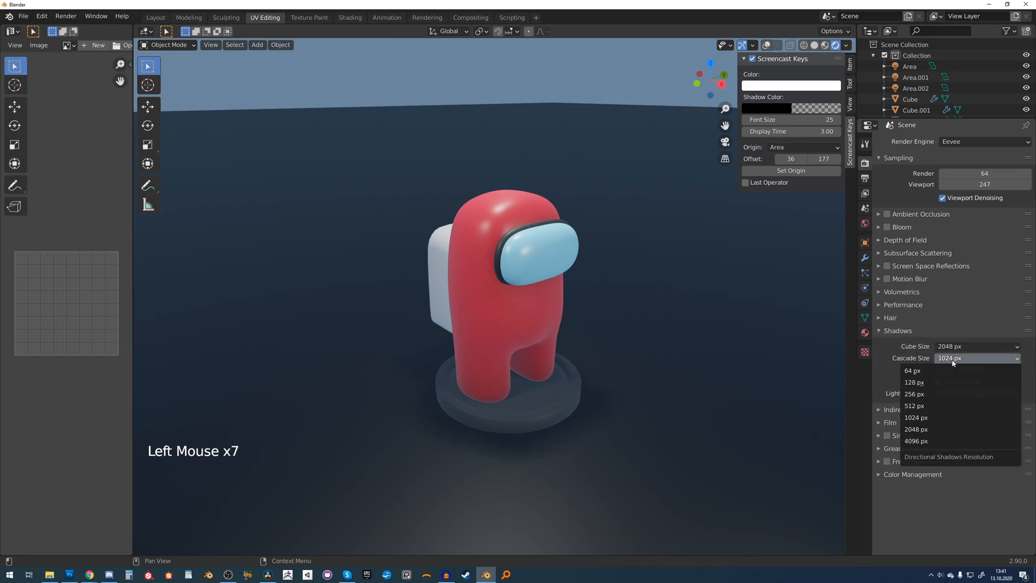
left_click(935, 430)
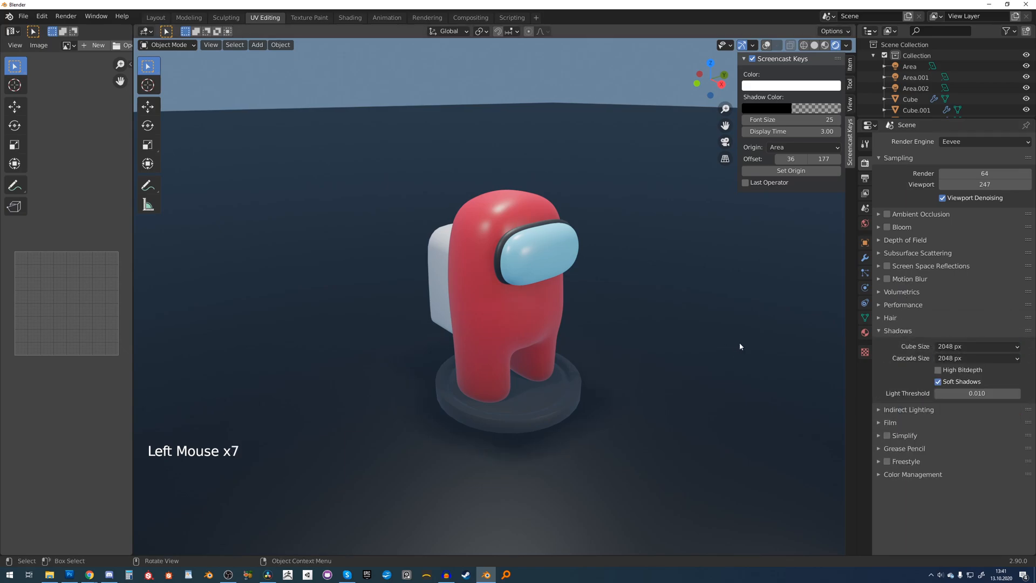
Step: Darken the round base material's base color and set its Specular to 0.191 and Roughness to 0.436
left_click(567, 376)
key("g")
right_click(629, 423)
left_click(864, 332)
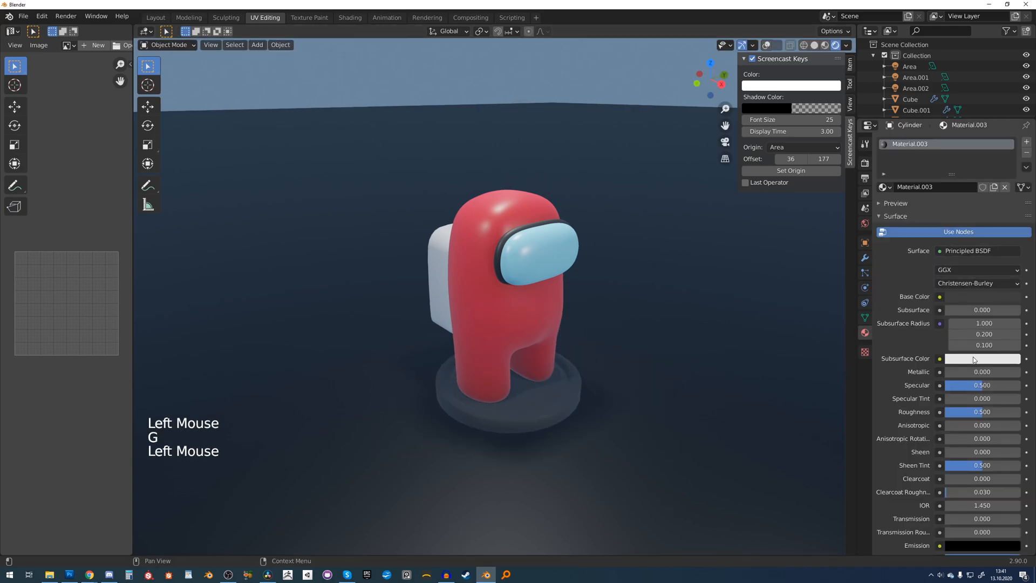
left_click(982, 296)
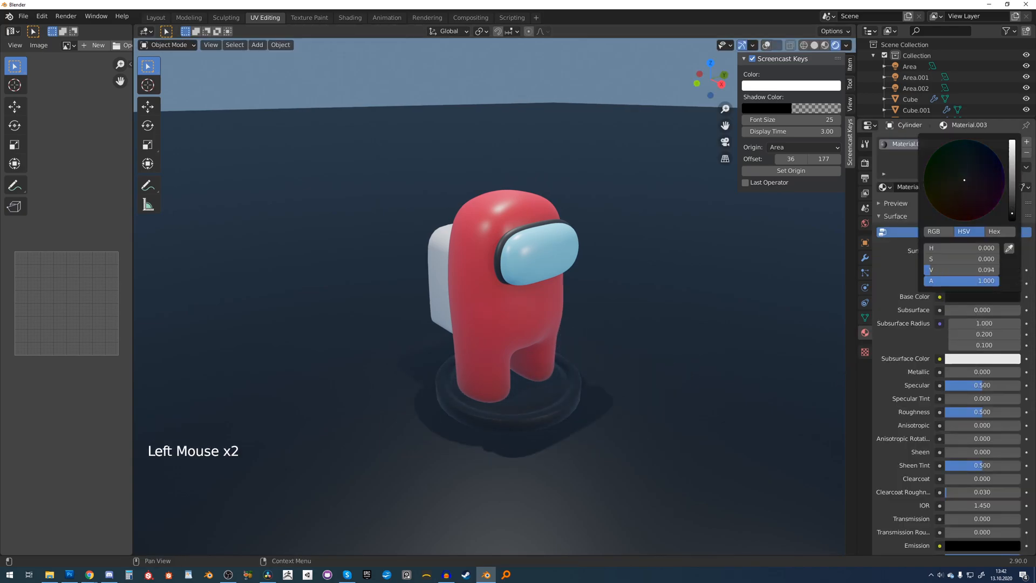
scroll(983, 393, "down", 1)
mouse_move(982, 369)
left_mouse_down()
mouse_move(959, 369)
mouse_move(961, 396)
mouse_move(979, 395)
left_mouse_up()
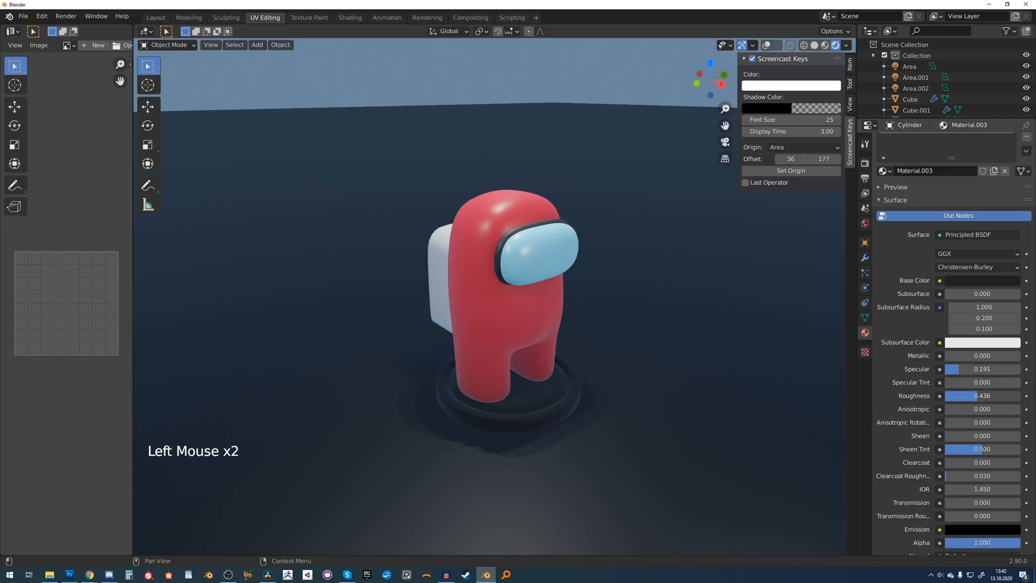
Step: Select the crewmate's body and set its material's Specular to 0.495 and Roughness to 0.512
left_click(545, 378)
key("g")
left_click(545, 378)
left_click_drag(982, 396, 982, 369)
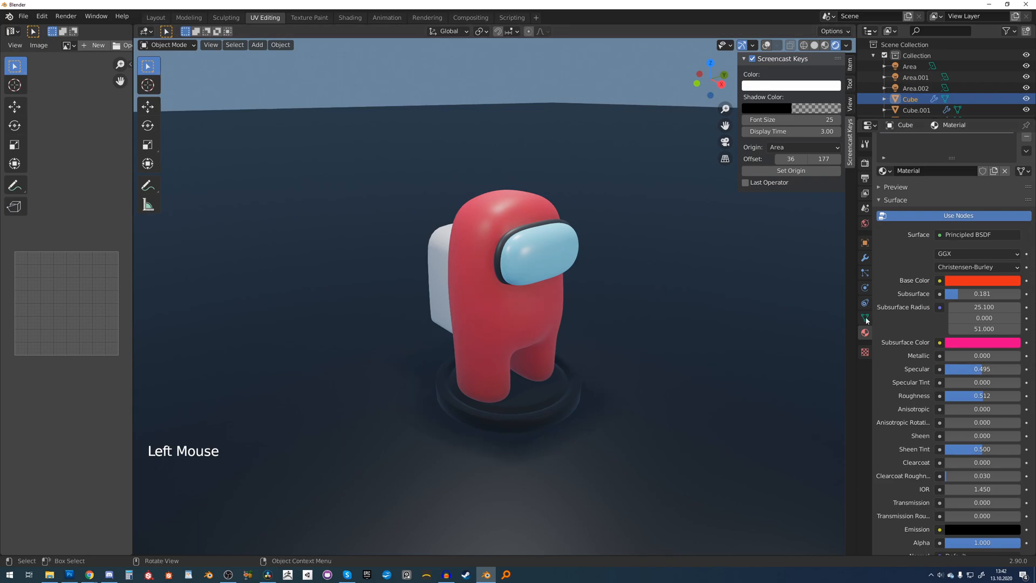
Step: Try another HDR for the world background, then load stream_2k (1).hdr as the background image
left_click(865, 224)
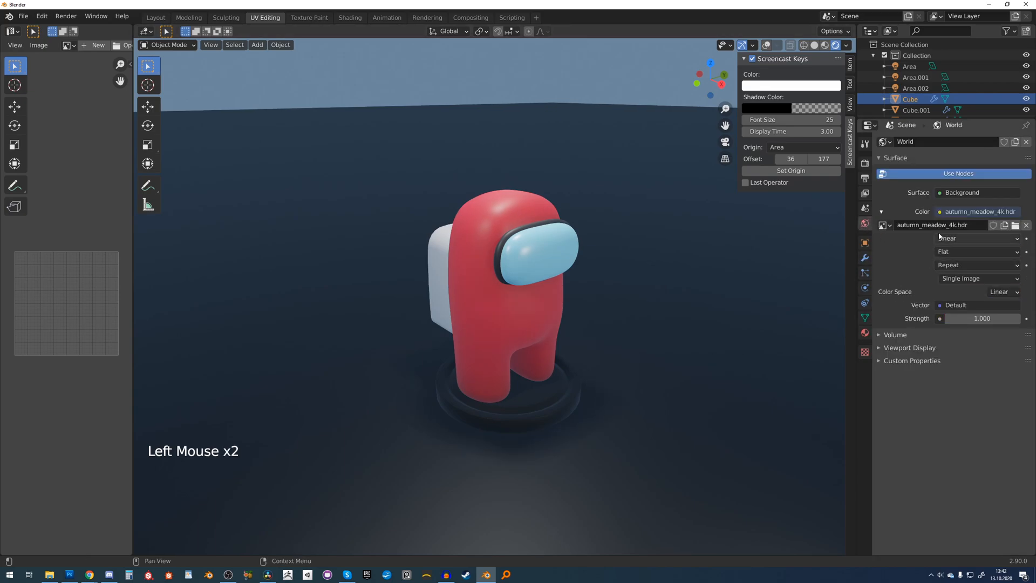
left_click(1015, 225)
double_click(422, 390)
left_click(1015, 225)
double_click(457, 210)
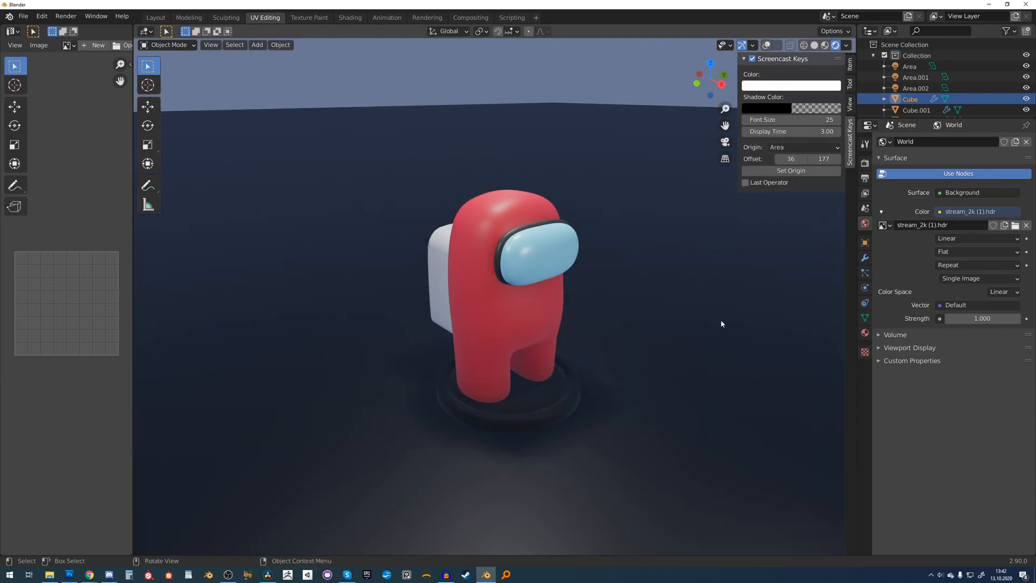
Step: Assign the body's red material to the backpack so both objects share it
scroll(721, 324, "up", 1)
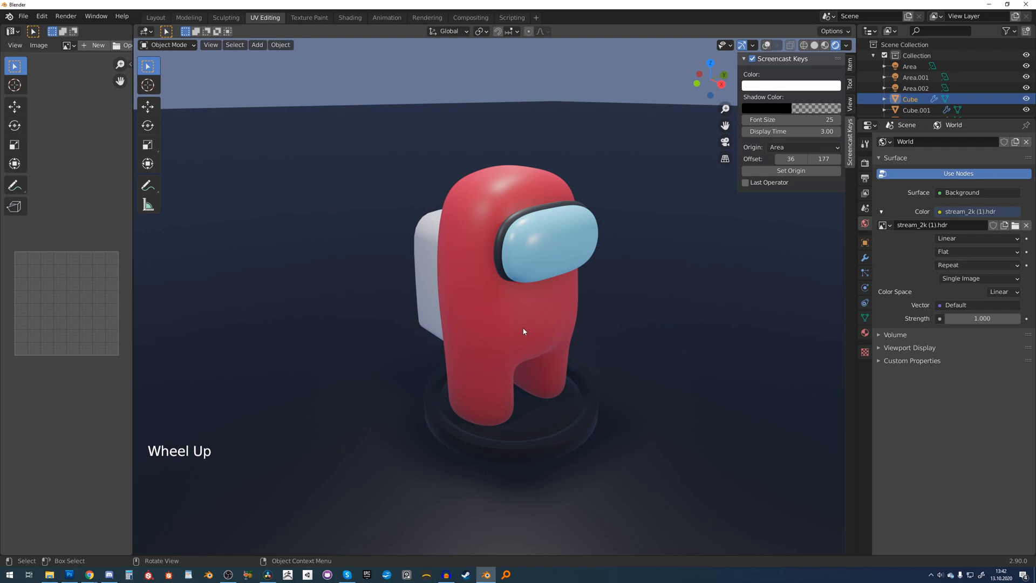
left_click(421, 249)
key("g")
left_click(523, 302)
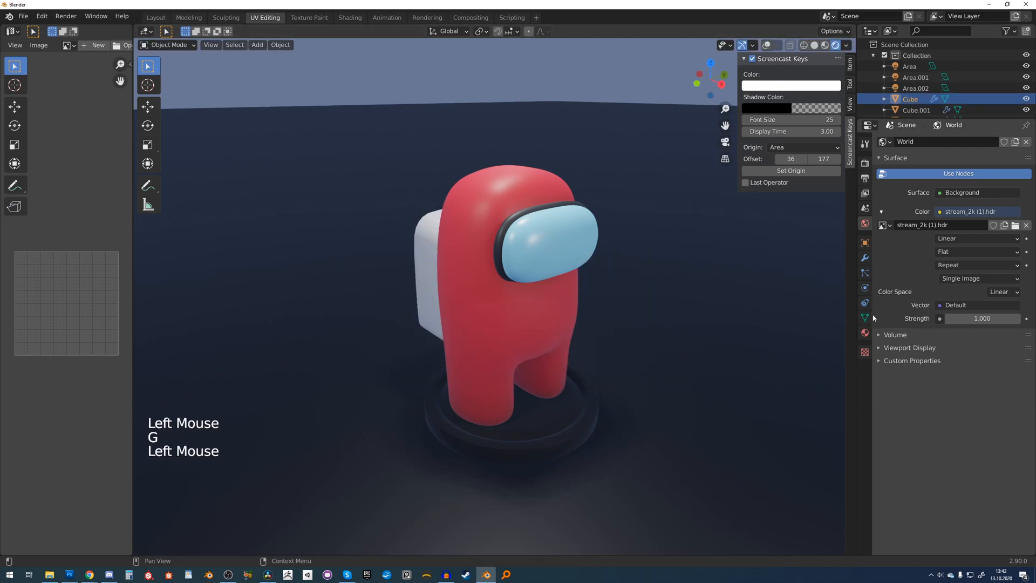
left_click(864, 333)
left_click(430, 258)
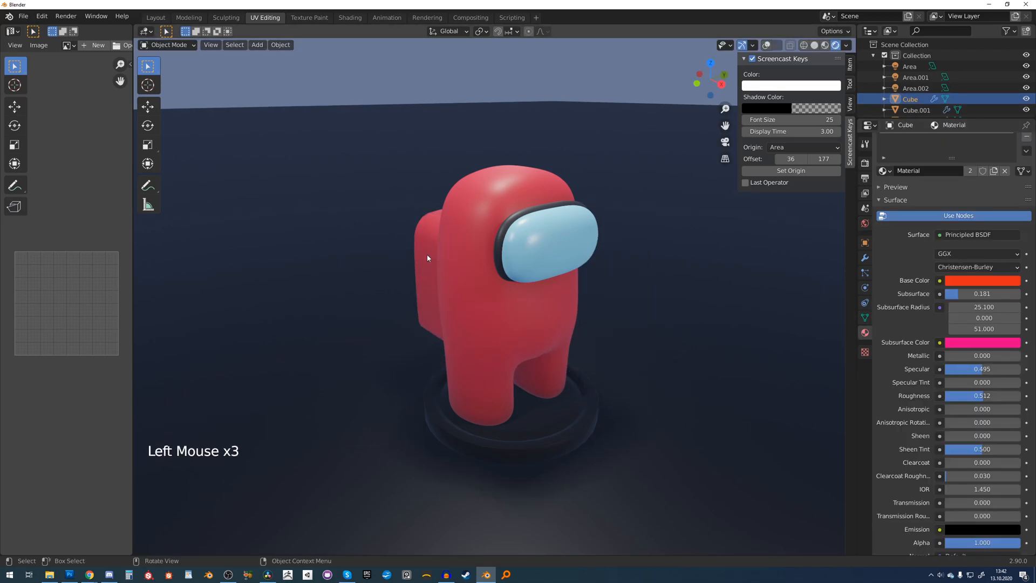
left_click(427, 253)
Step: Examine the red crewmate and its backpack from several sides and distances
middle_click_drag(428, 254, 583, 265)
scroll(643, 282, "down", 2)
middle_click_drag(642, 282, 481, 318)
scroll(685, 264, "up", 5)
scroll(470, 315, "down", 5)
scroll(470, 318, "up", 3)
scroll(468, 323, "down", 3)
scroll(479, 306, "up", 3)
scroll(483, 323, "down", 1)
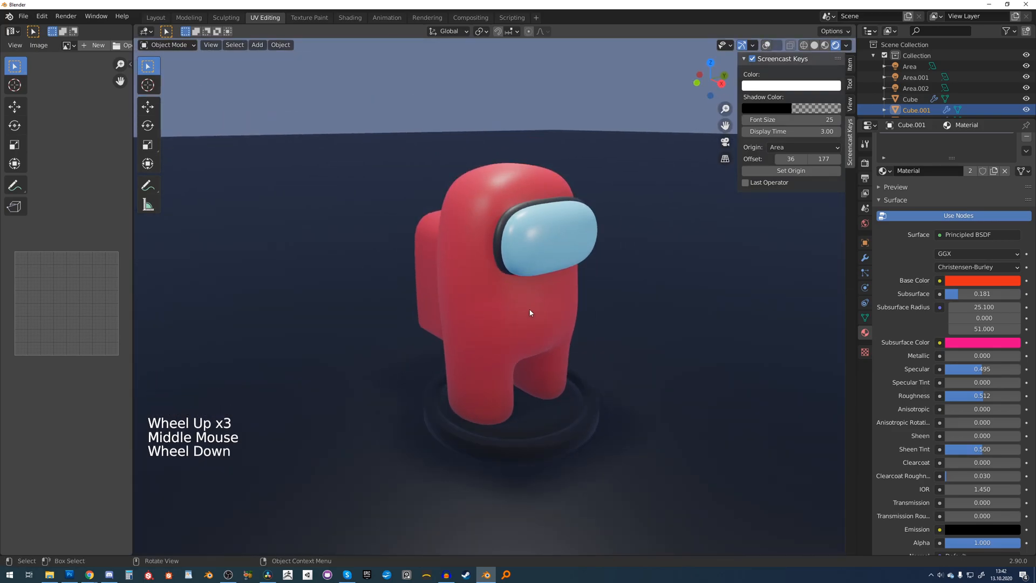
Step: Select the visor and give its light blue material a Subsurface of 0.617 with a blue Subsurface Color
left_click(542, 237)
key("g")
left_click_drag(977, 315, 1005, 340)
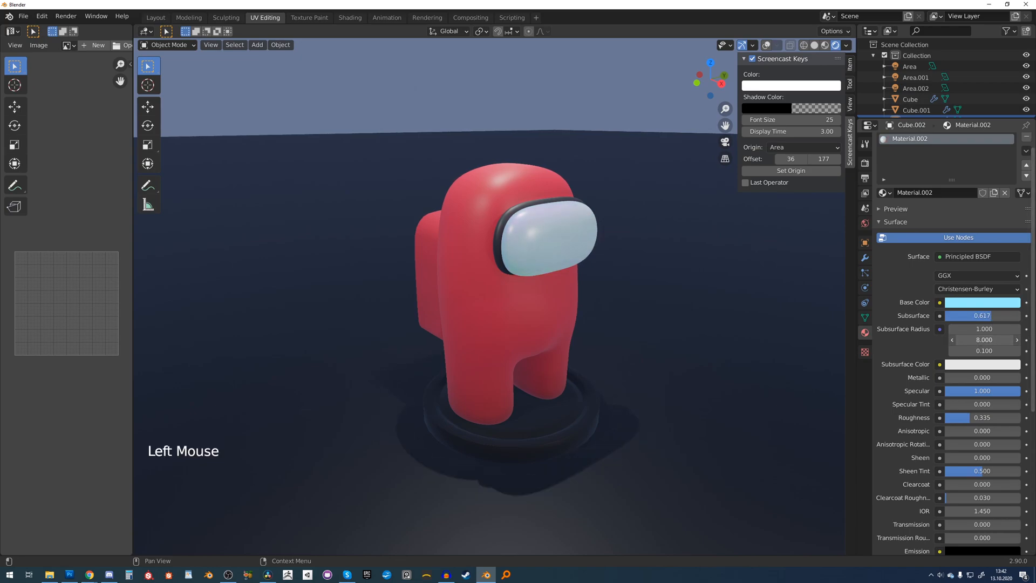
left_click(982, 364)
left_click(981, 226)
left_click_drag(981, 226, 977, 231)
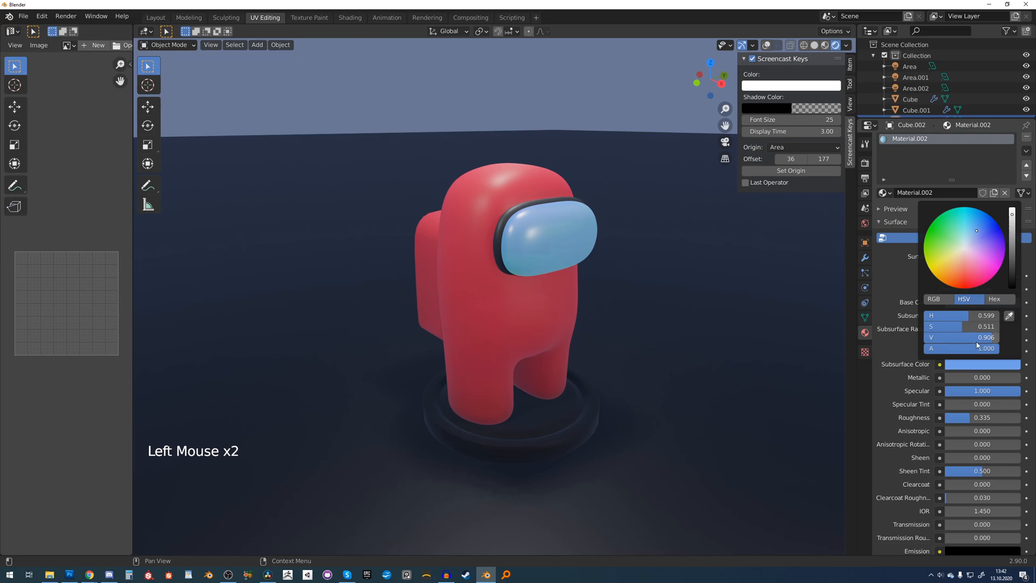
Step: Set the visor material's Subsurface to 0.649, its second Subsurface Radius value to 1.200 and its Roughness to 0.399
mouse_move(978, 340)
left_mouse_down()
mouse_move(996, 340)
mouse_move(978, 340)
mouse_move(994, 316)
left_mouse_up()
left_click_drag(974, 418, 976, 417)
scroll(617, 337, "down", 2)
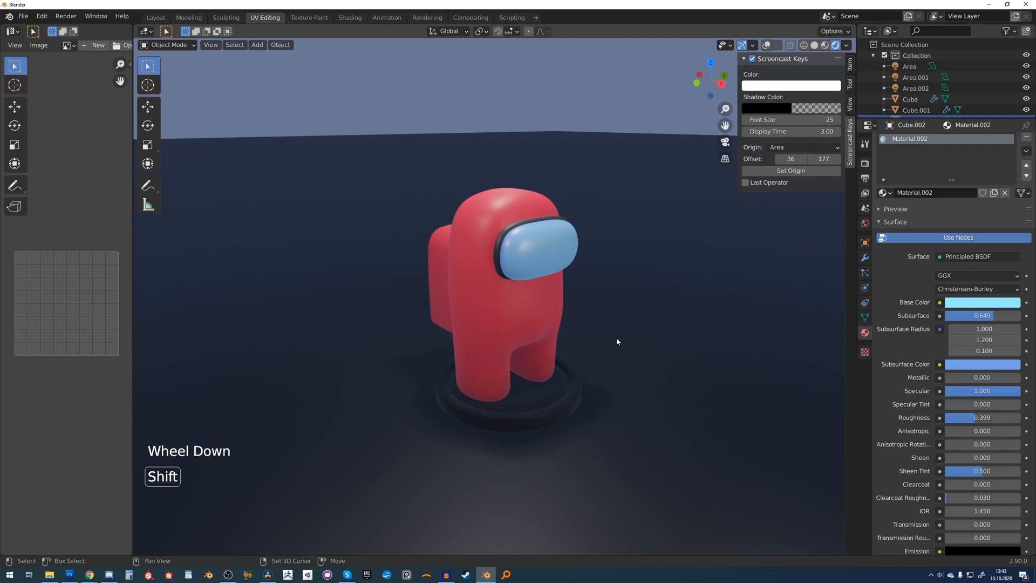
Step: Add an area light, rotate and move it beside the crewmate, and raise its power to 482.7 W
key("shift+a")
mouse_move(621, 347)
left_click(672, 371)
key("r")
left_click(529, 433)
key("g")
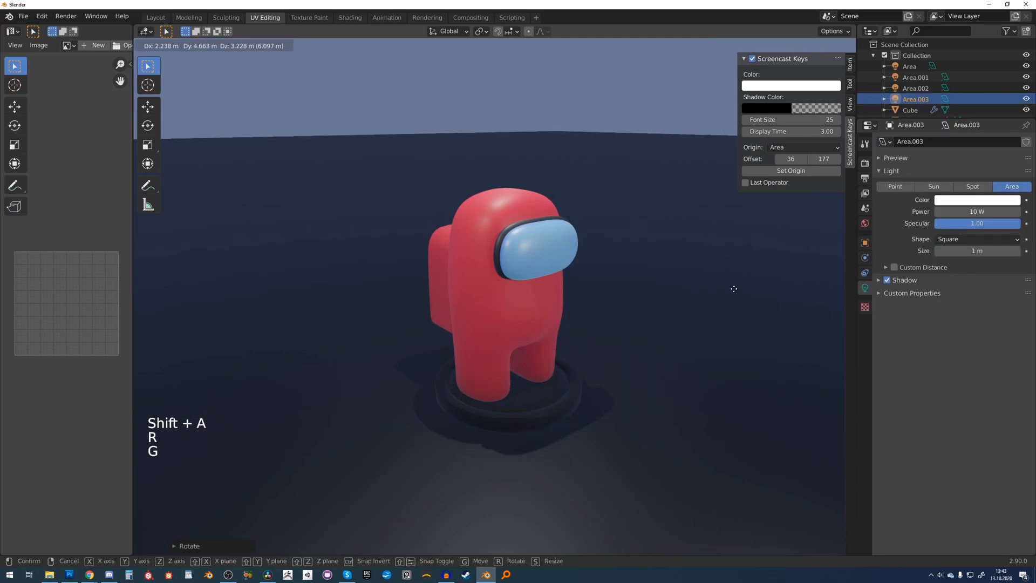
left_click(756, 277)
left_click_drag(977, 211, 1030, 212)
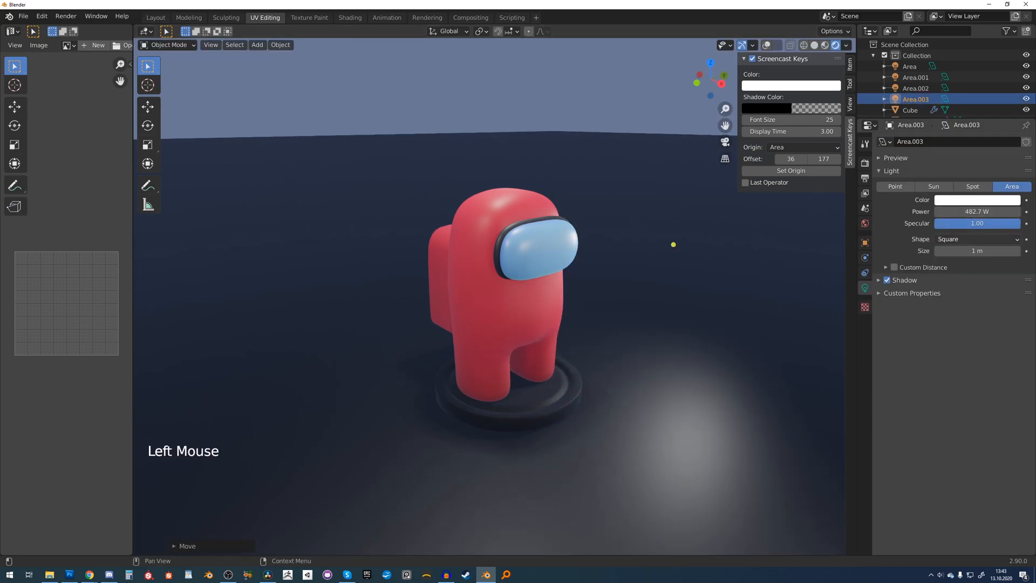
Step: Move the new area light along the X and Z axes closer to the crewmate's base
key("g")
right_click(687, 346)
key("g")
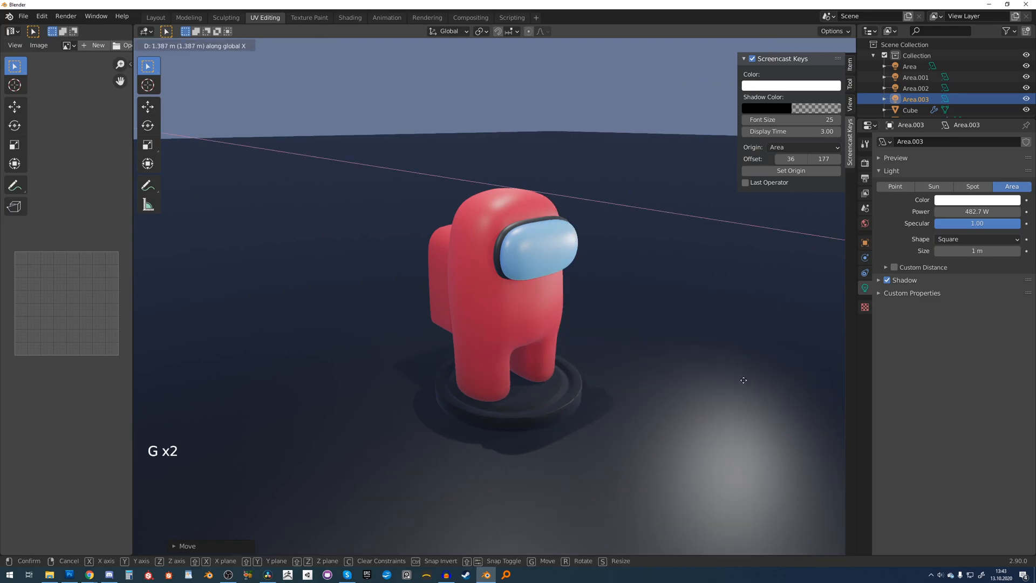
key("g")
left_click(619, 349)
key("g")
key("x")
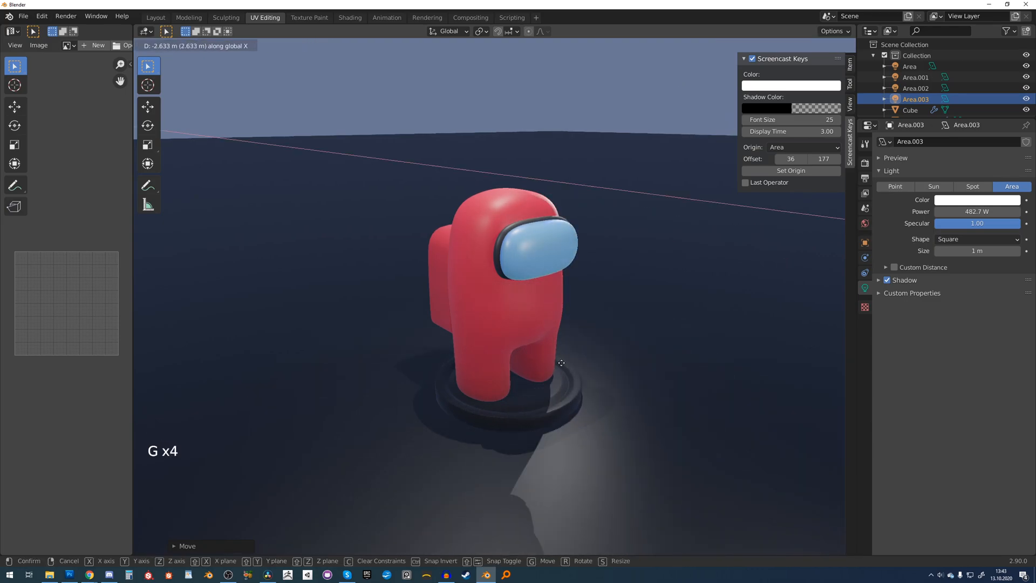
left_click(585, 410)
key("g")
key("z")
left_click(577, 417)
Step: Rotate the area light about the X axis and shift it along the Y axis beside the crewmate
key("r")
left_click(555, 357)
key("g")
key("x")
right_click(645, 356)
key("g")
key("y")
left_click(746, 366)
key("g")
key("z")
key("r")
key("x")
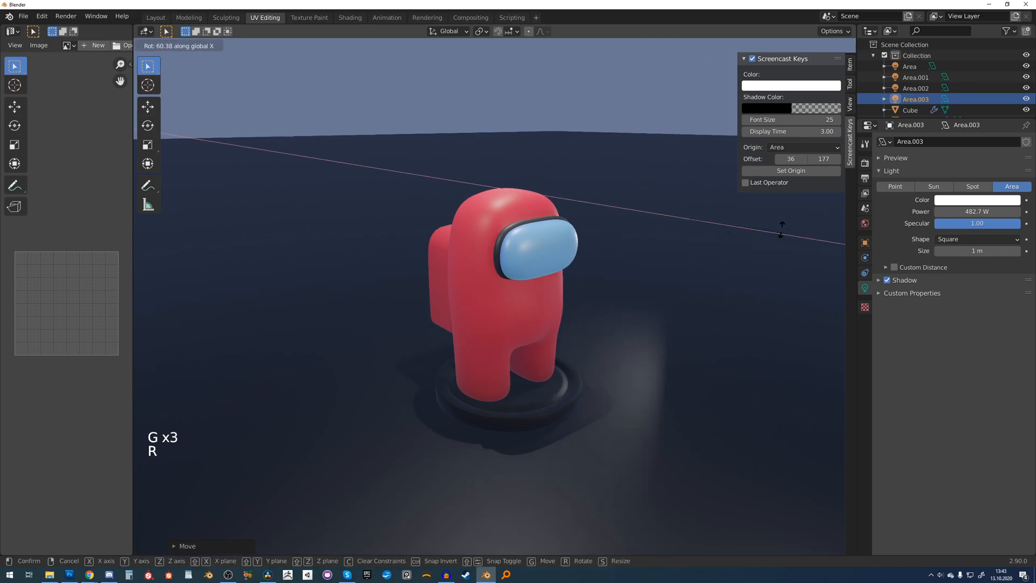
left_click(636, 236)
Step: Reposition the area light freely and in height around the crewmate, and raise its power to 3930.9 W
key("g")
left_click(743, 313)
key("g")
key("z")
left_click(672, 318)
key("g")
left_click(259, 305)
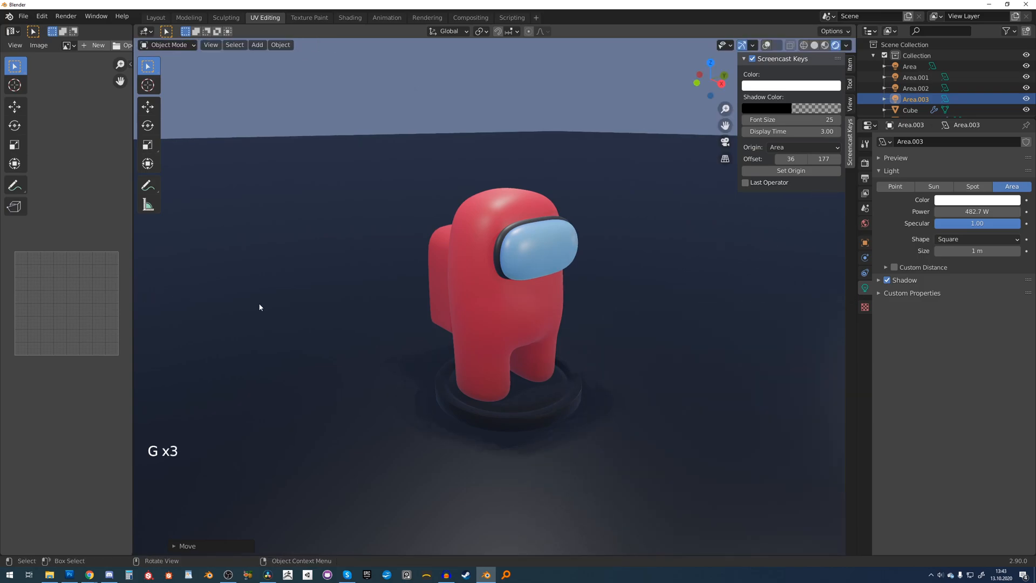
left_click_drag(971, 212, 1022, 211)
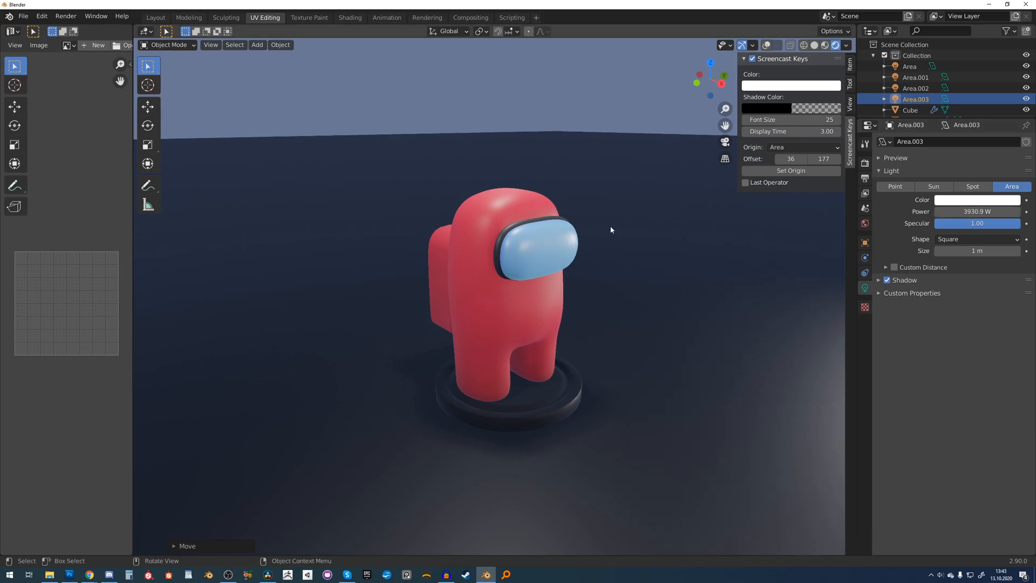
Step: Rotate the area light again and move it up to shine on the floor beside the crewmate
key("r")
left_click(481, 479)
key("g")
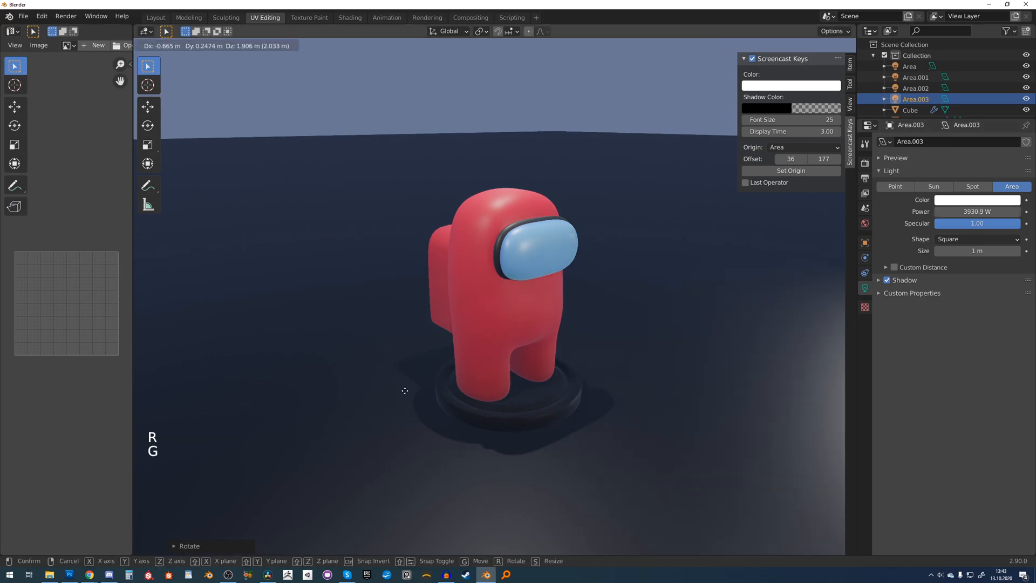
left_click(335, 292)
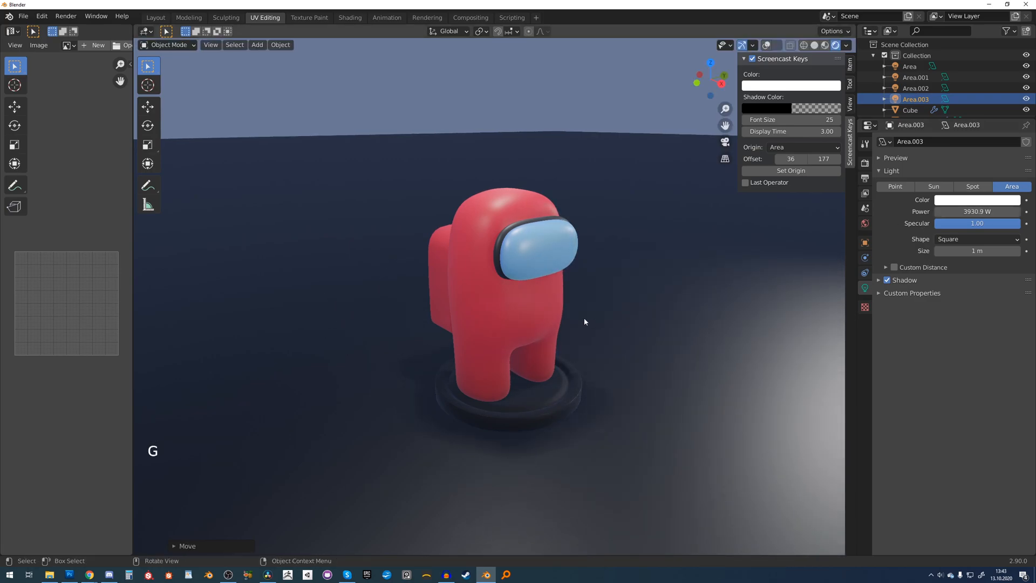
Step: Set the area light's power to 6930.9 W and shift the light again
left_click(965, 212)
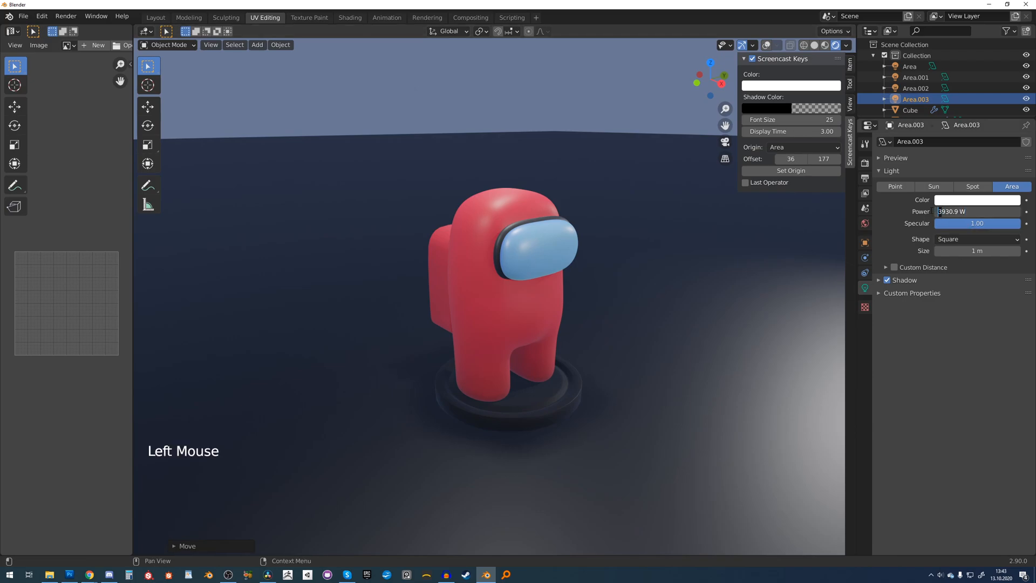
key("Delete")
type("6")
key("Return")
key("g")
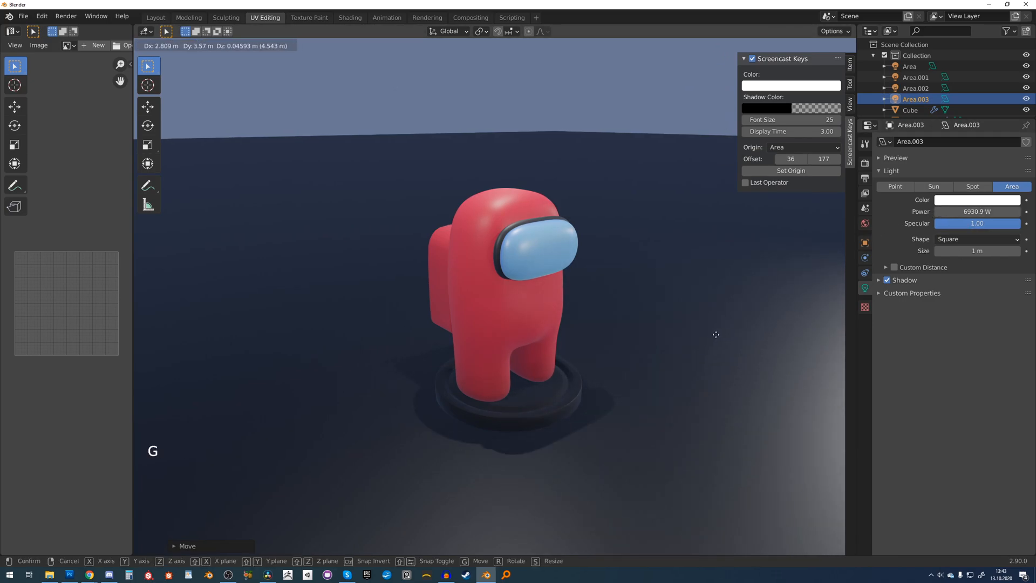
left_click(668, 277)
Step: Examine the lit crewmate and its base from different distances and in a maximized viewport
left_click(566, 413)
key("g")
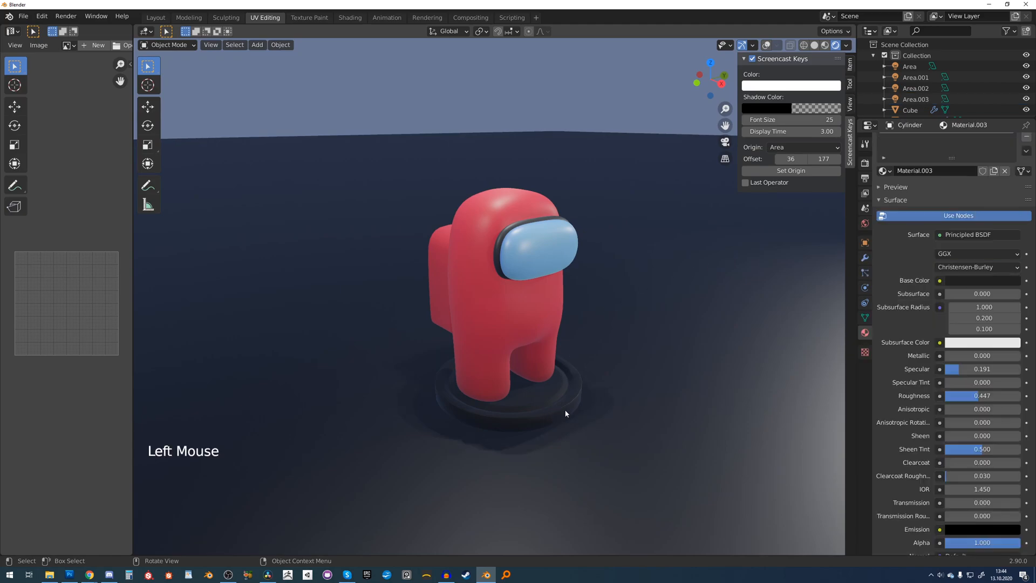
scroll(559, 280, "down", 6)
scroll(562, 280, "up", 6)
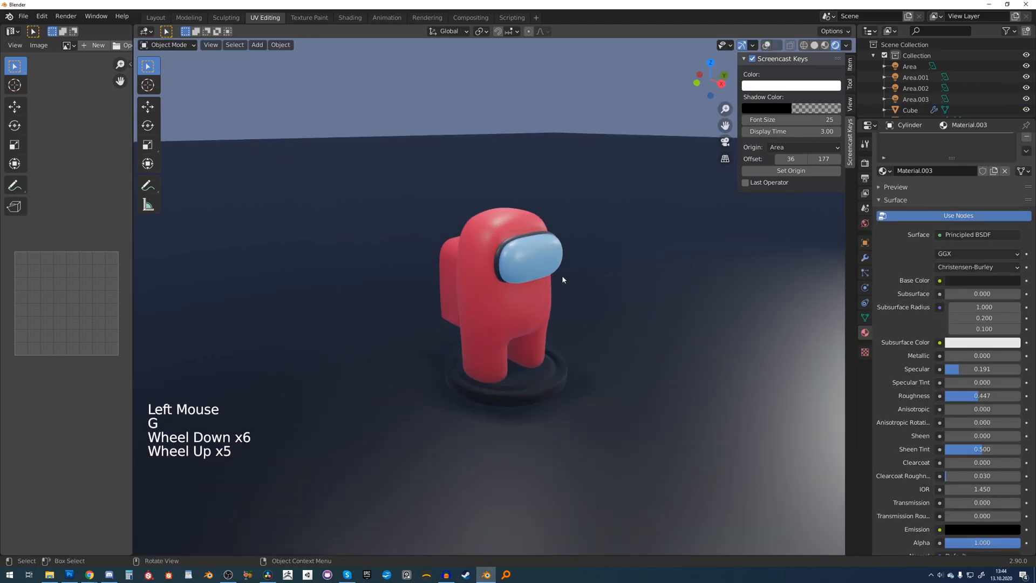
key("ctrl+space")
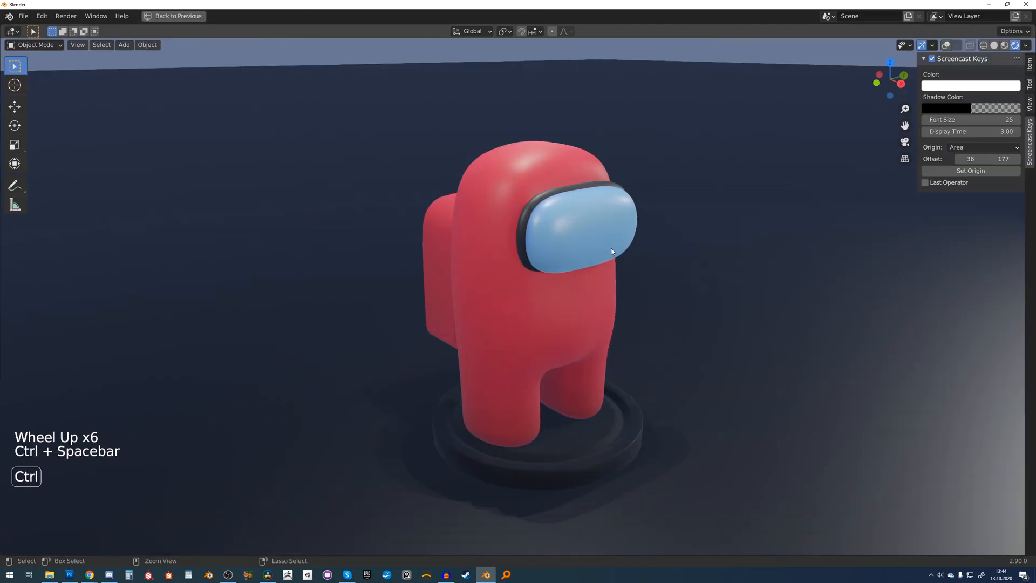
scroll(688, 211, "down", 2)
key("ctrl+space")
Step: Enable Ambient Occlusion in the Eevee render settings and set its Distance to 1.27 m
left_click(865, 164)
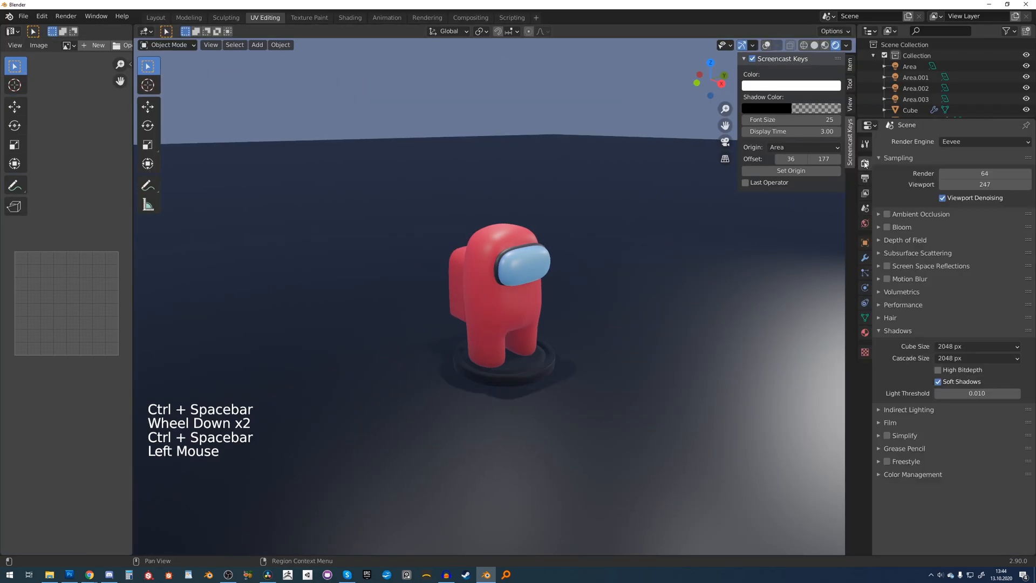
left_click(878, 214)
scroll(738, 273, "up", 1)
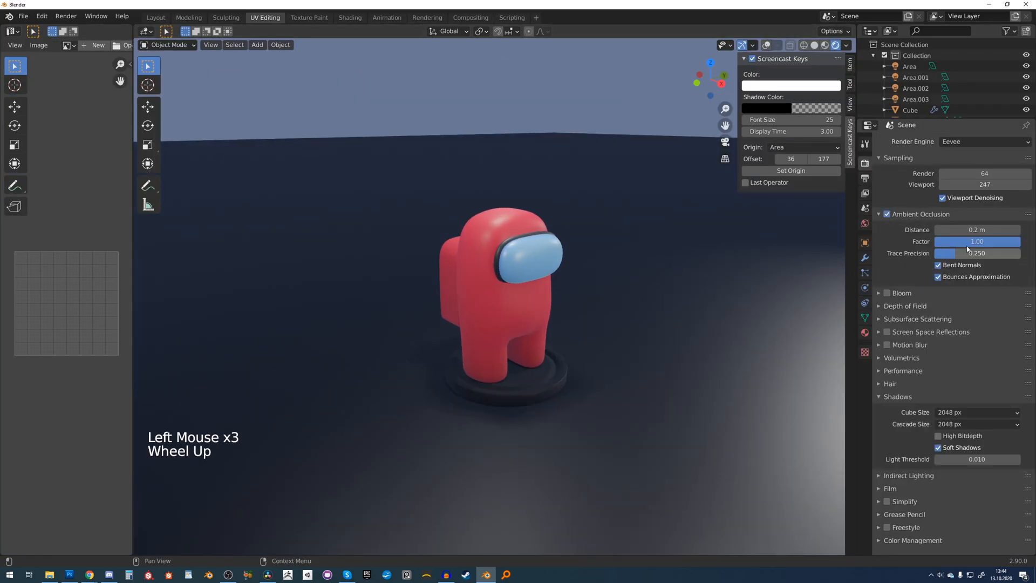
left_click_drag(976, 229, 947, 230)
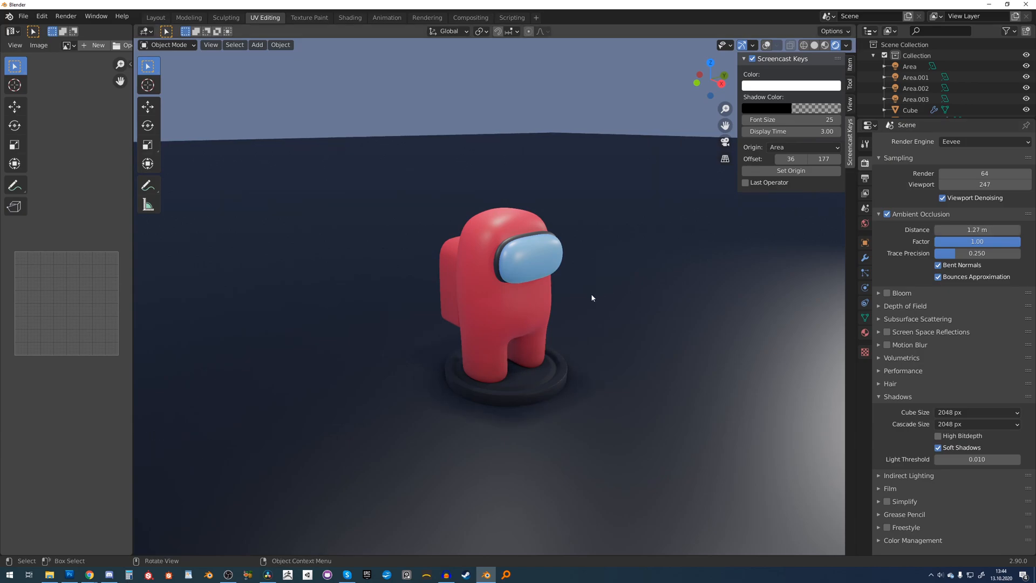
Step: Select the visor and set its dark rim material, Material.001, to Specular 0.133 and Roughness 0.468
scroll(591, 294, "up", 1)
left_click(541, 231)
key("g")
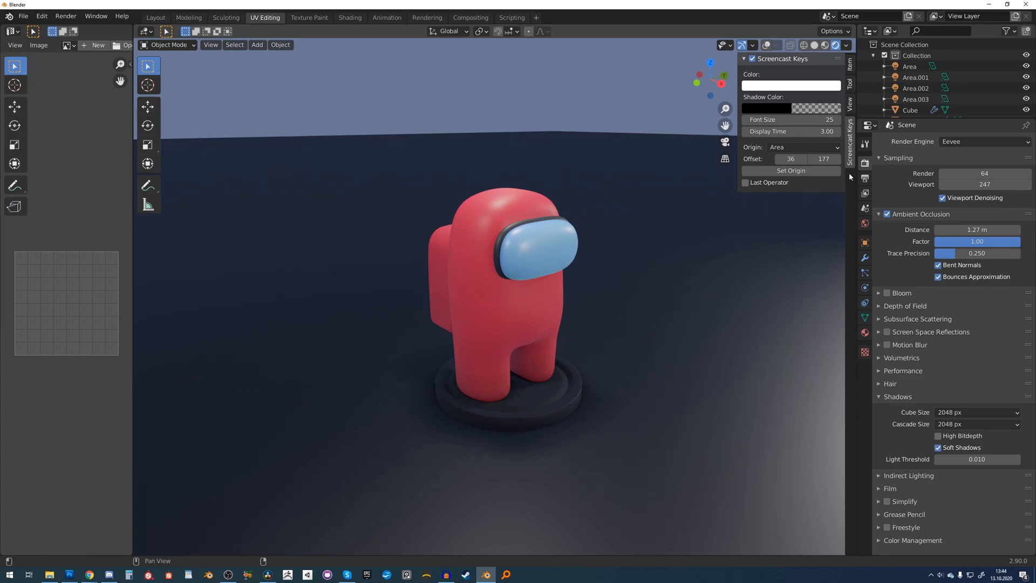
left_click(865, 333)
scroll(912, 152, "up", 6)
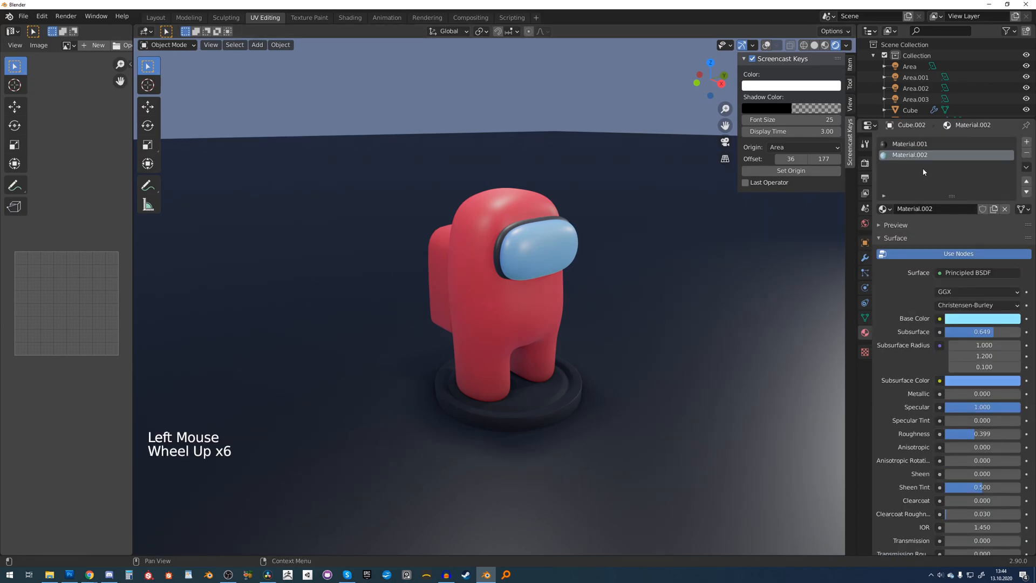
left_click(912, 143)
left_click(993, 433)
left_click_drag(982, 407, 986, 433)
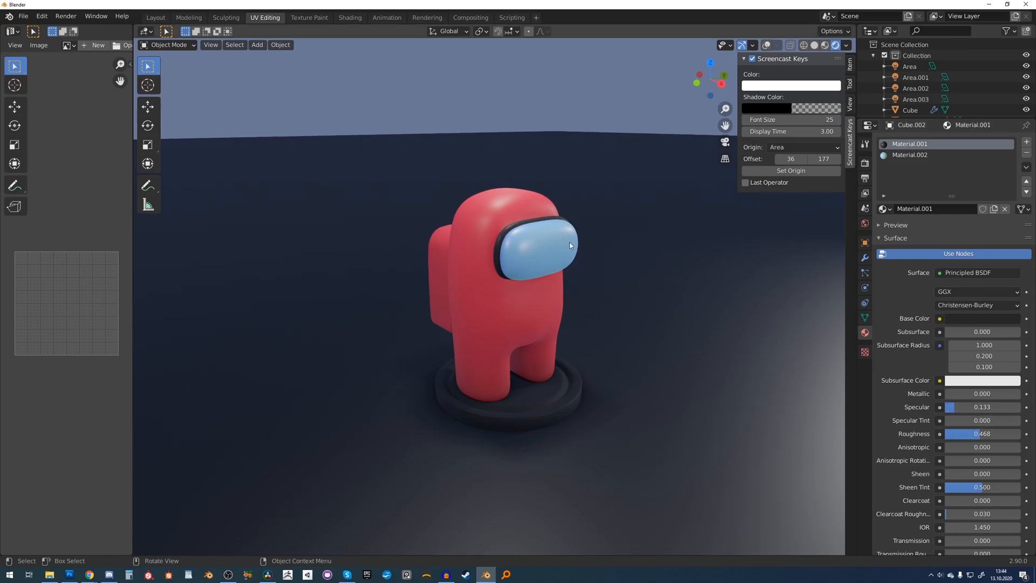
Step: Add another area light, raise its power to 55.6 W and place it behind the crewmate near the backpack
left_click(487, 315)
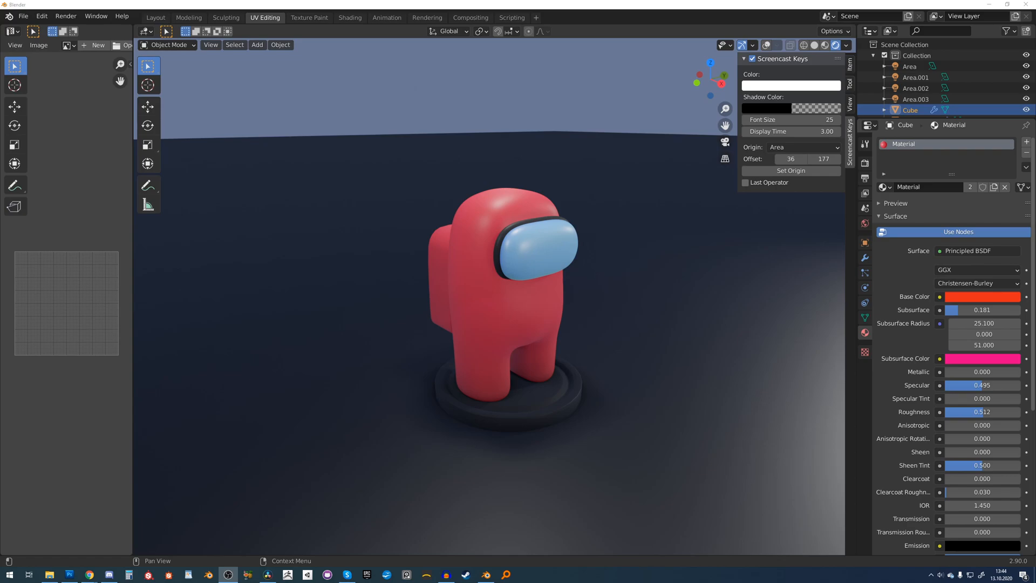
key("ctrl+space")
key("shift+a")
mouse_move(522, 320)
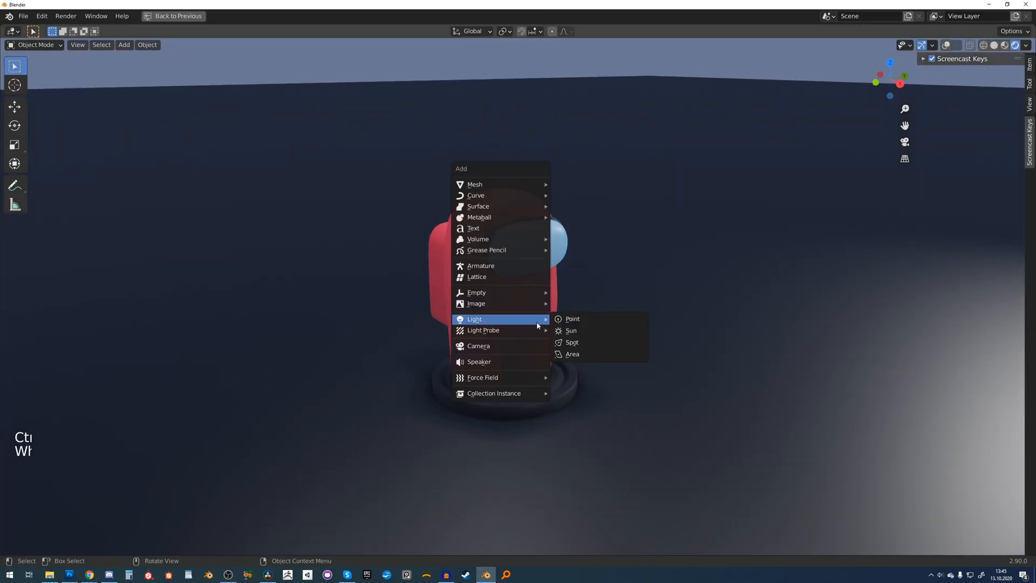
left_click(577, 355)
key("g")
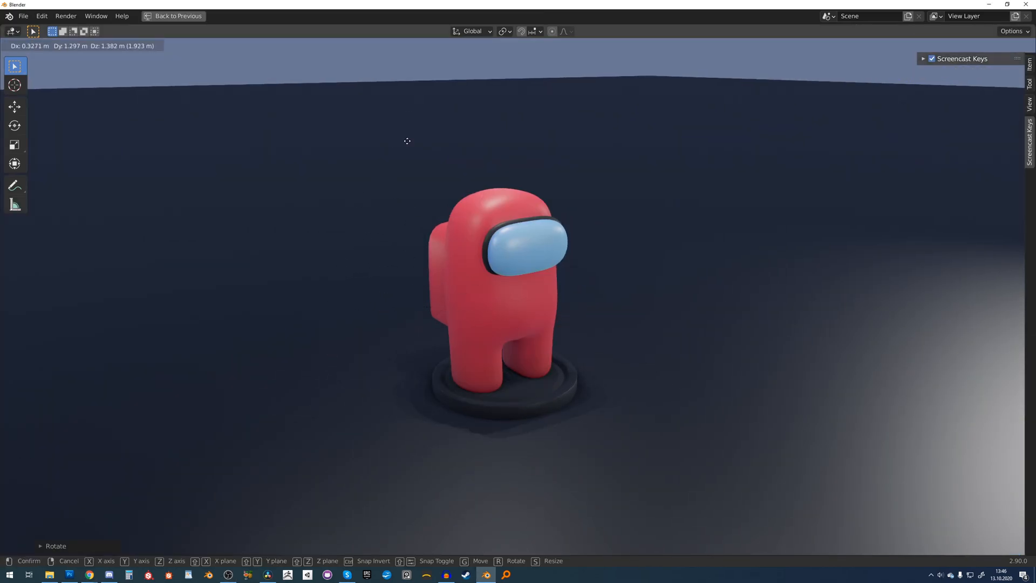
left_click(406, 136)
key("ctrl+space")
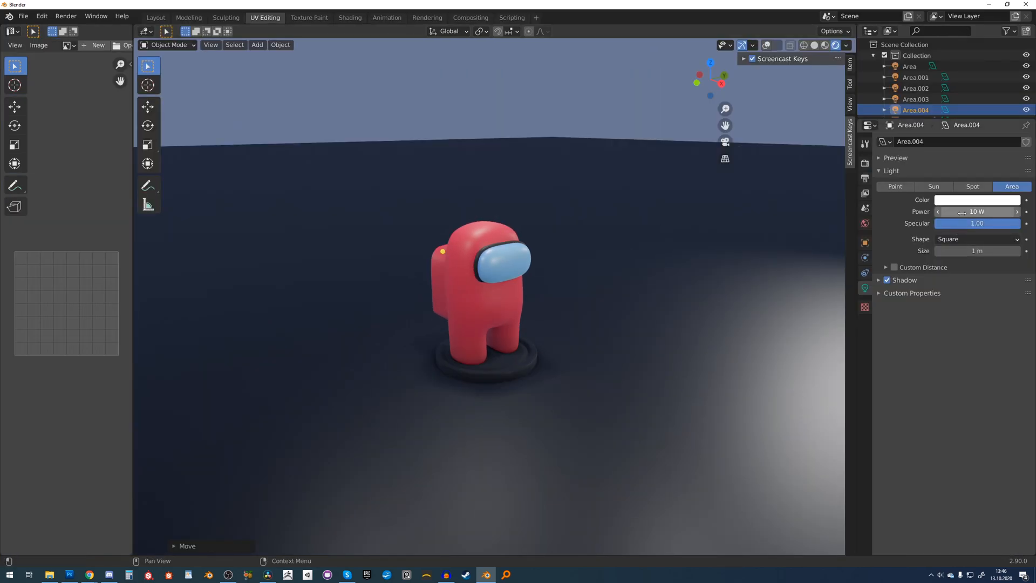
left_click_drag(961, 212, 984, 212)
key("g")
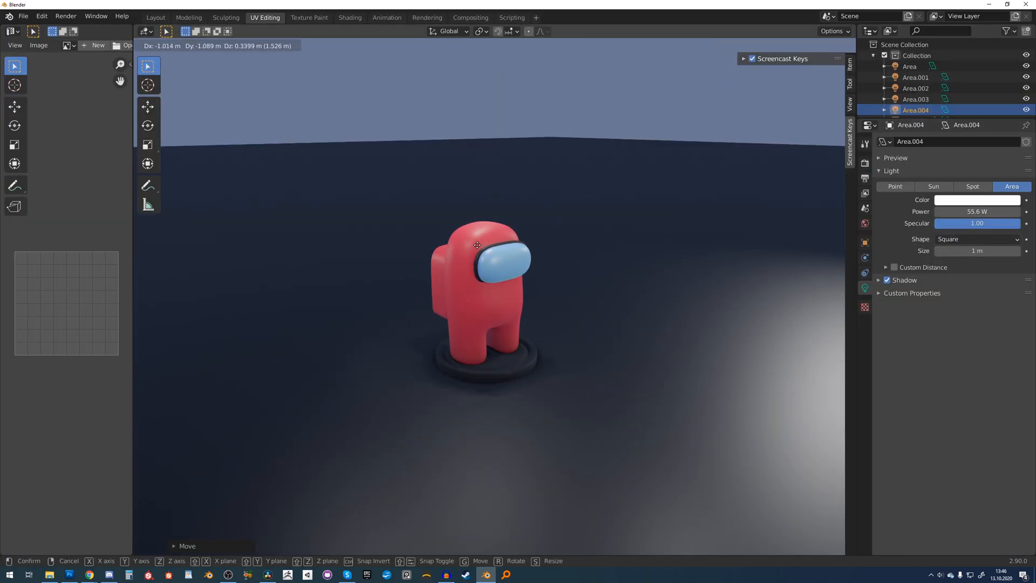
left_click(481, 247)
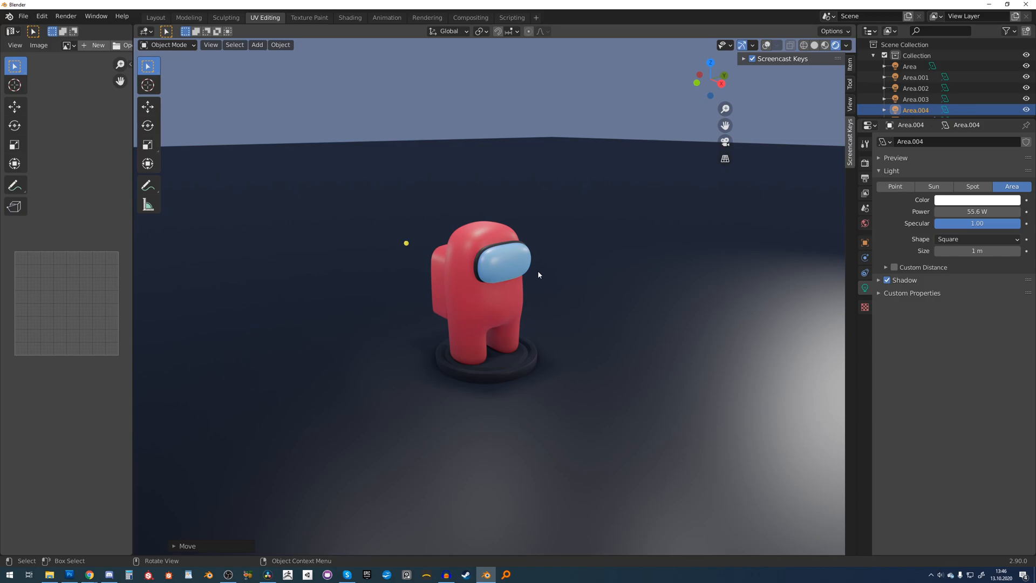
Step: Duplicate the 55.6 W area light above the crewmate, and duplicate that copy again in place
key("shift+d")
left_click(569, 200)
key("shift+d")
right_click(543, 216)
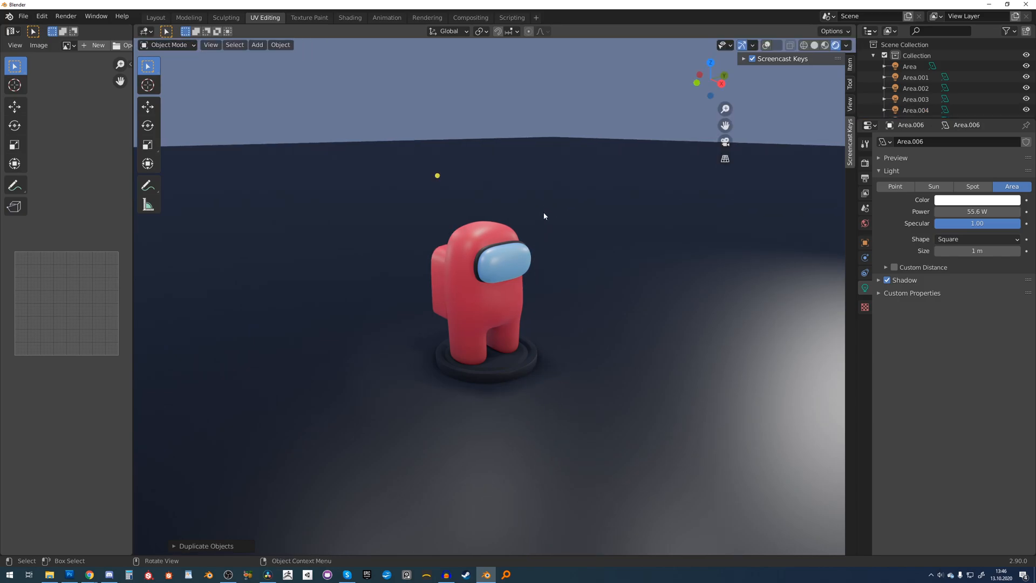
Step: Duplicate the area light once more, then rotate and move the copy to light the crewmate's front
key("shift+d")
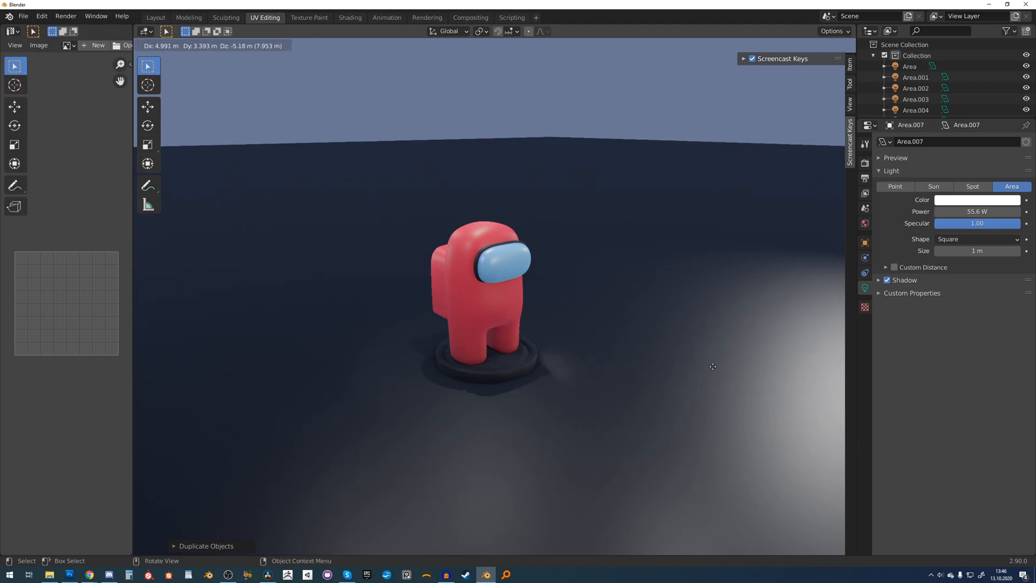
left_click(607, 398)
key("r")
left_click(588, 215)
key("g")
left_click(650, 198)
key("r")
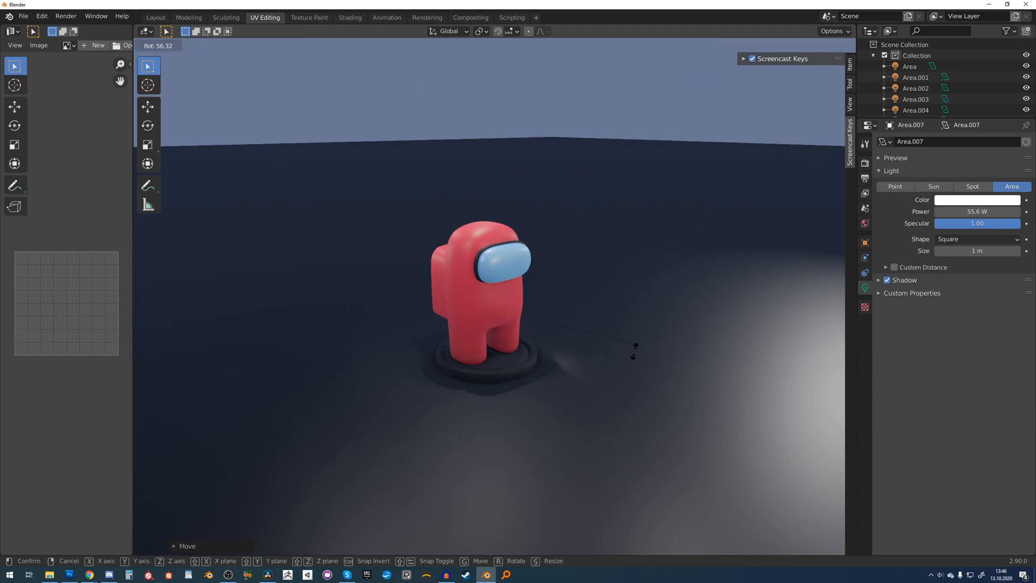
left_click(496, 244)
key("g")
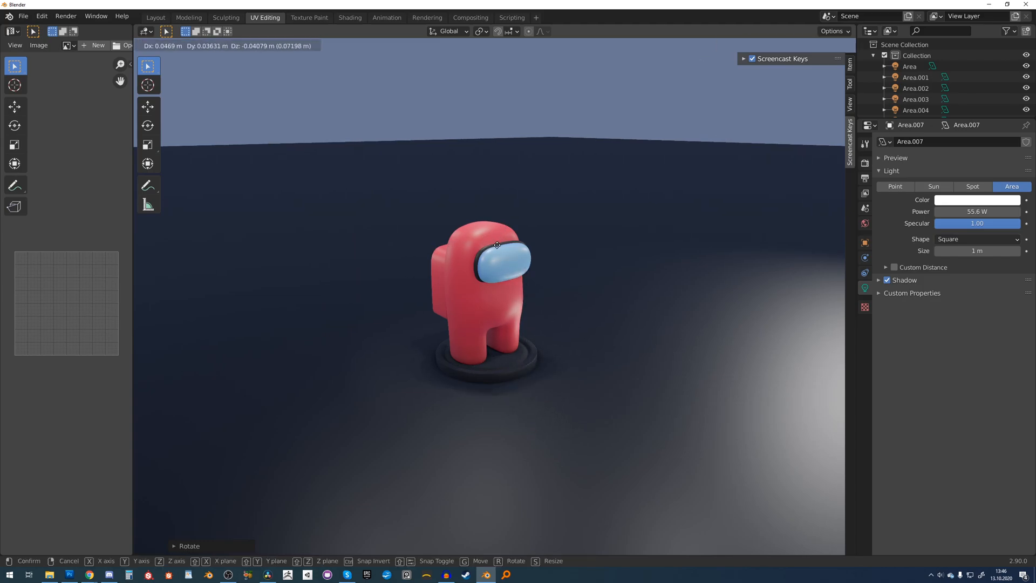
left_click(488, 235)
Step: Raise the front area light's power to 445.9 W and adjust its position
left_click_drag(976, 212, 1003, 212)
key("g")
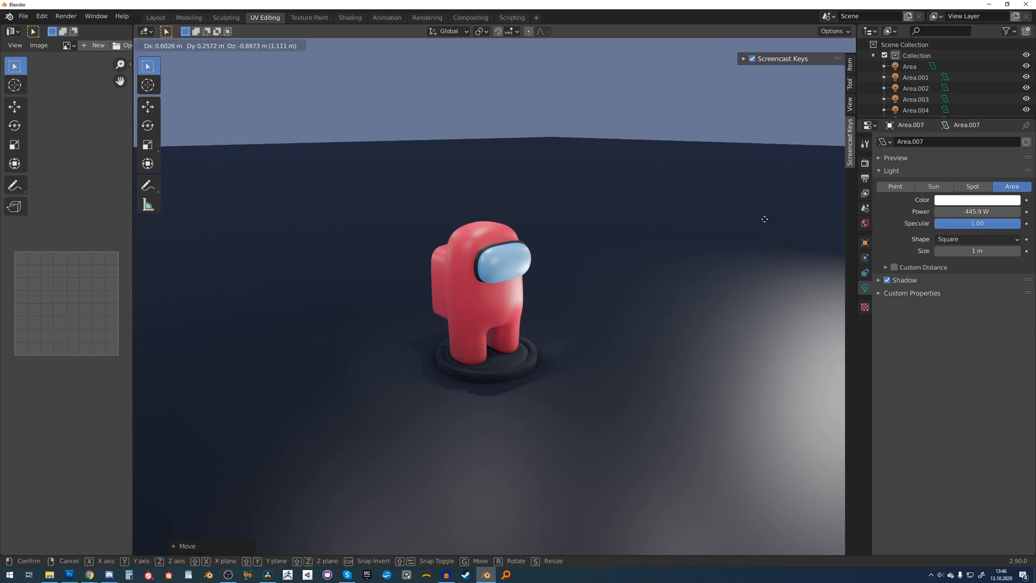
left_click(723, 191)
Step: Duplicate the 445.9 W area light beside the backpack and rotate the copy to shine on it
key("shift+d")
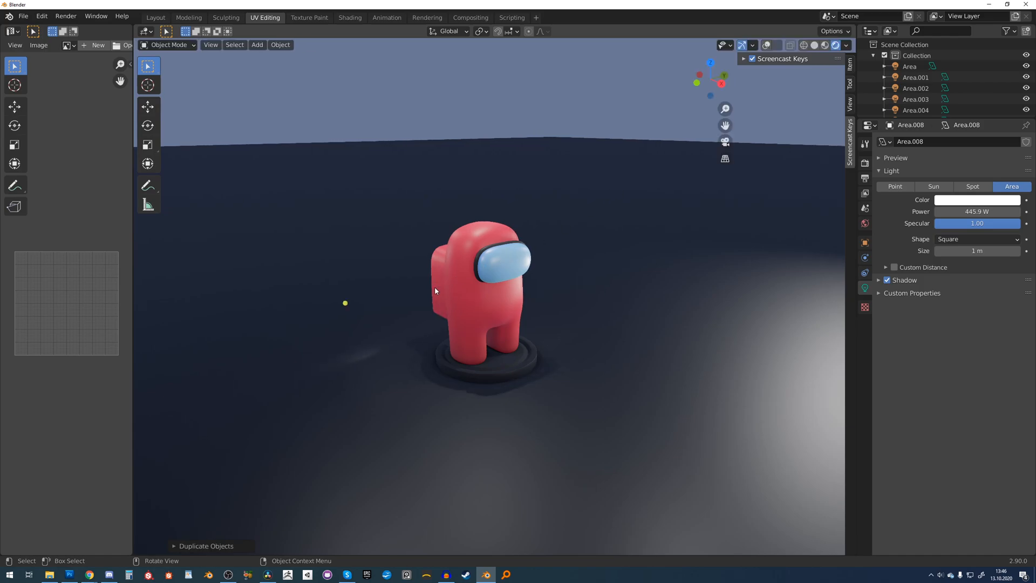
key("r")
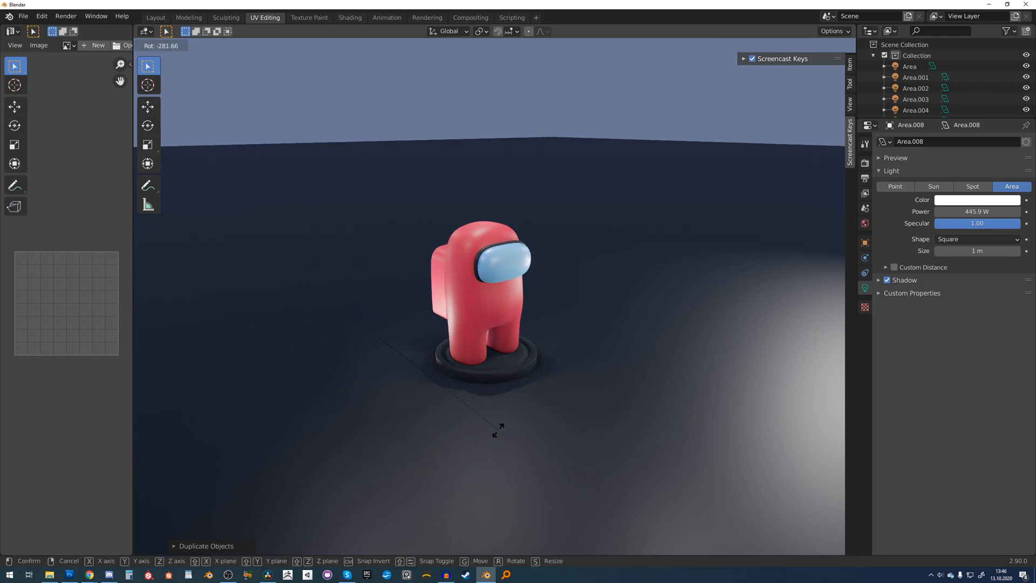
left_click(499, 429)
Step: Color the backpack light orange-red with hue 0.014 and saturation 0.676, and set its power to 202 W
left_click(976, 200)
left_click_drag(965, 112, 961, 122)
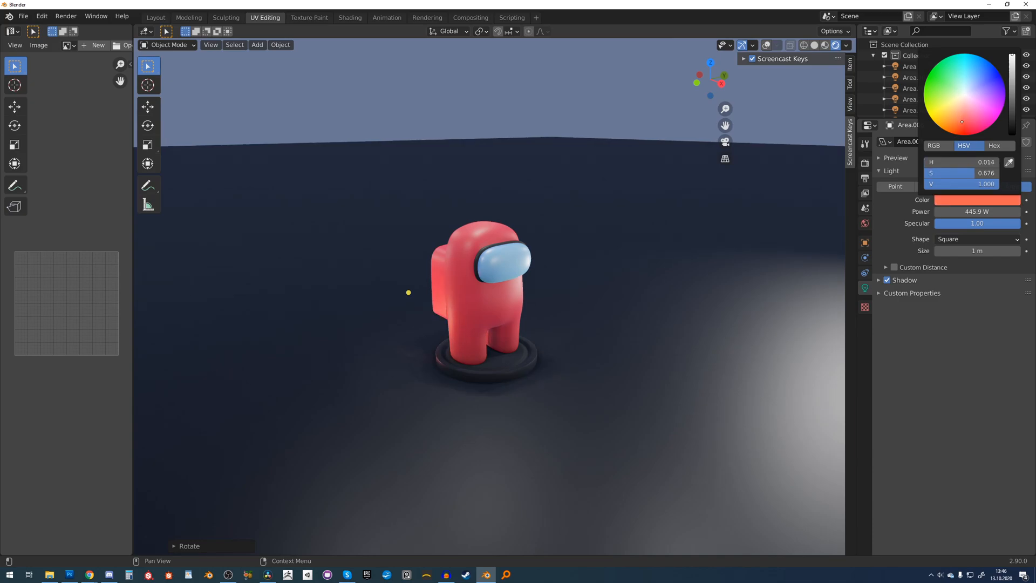
left_click_drag(973, 211, 955, 211)
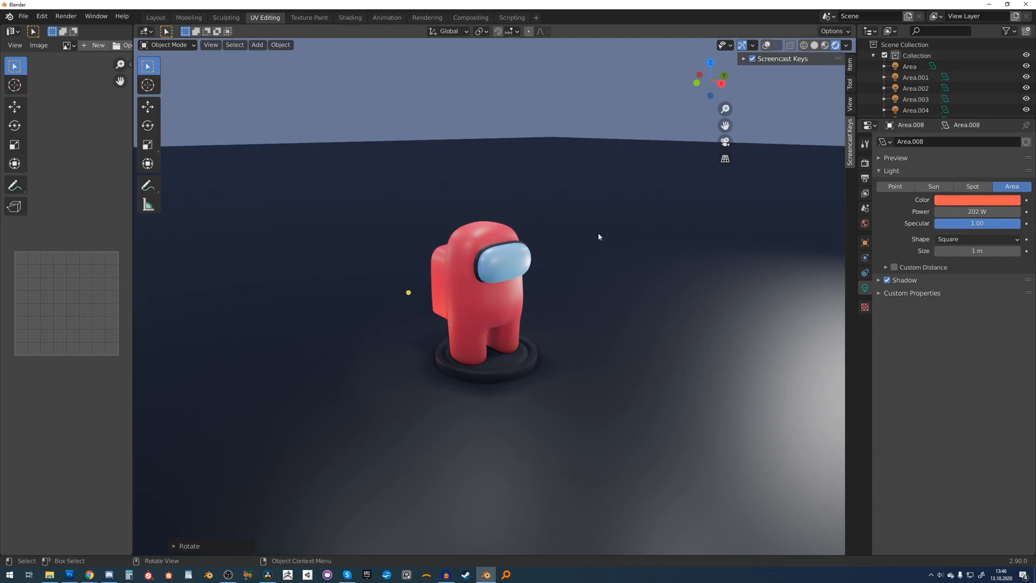
Step: Rotate the backpack area light around the global Z axis and move it slightly farther from the crewmate
key("r")
key("z")
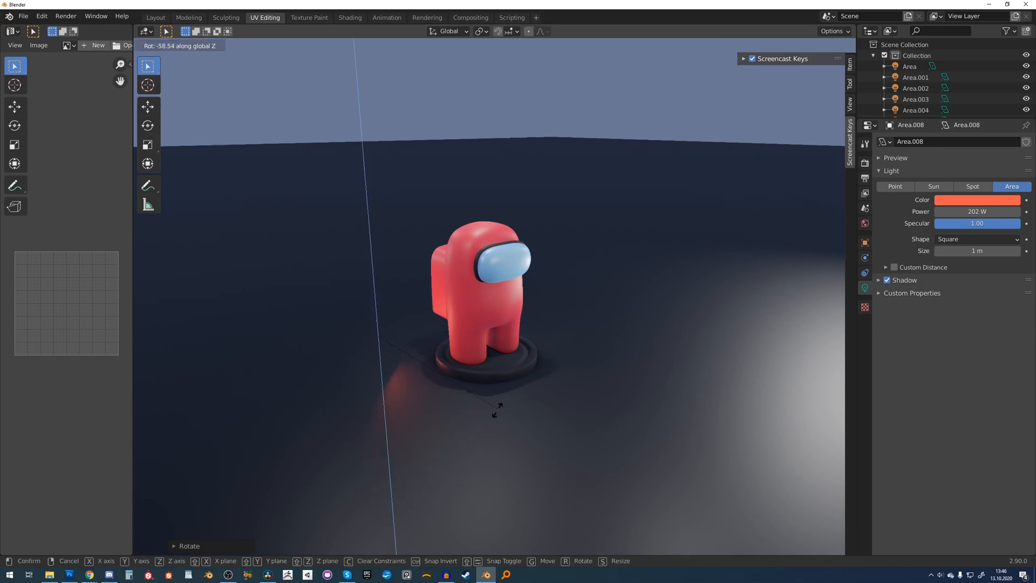
left_click(548, 329)
key("g")
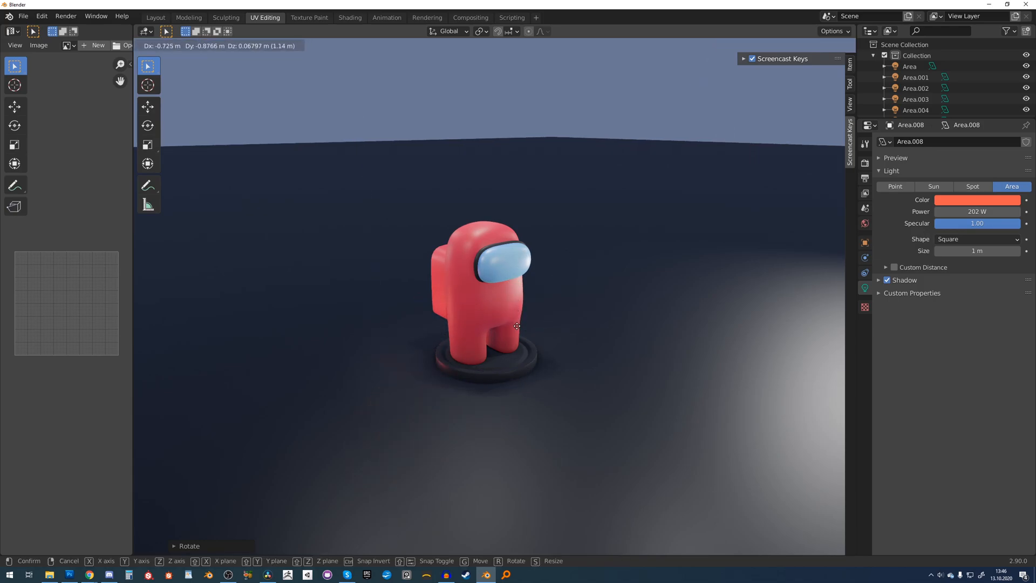
left_click(516, 327)
Step: Lighten the backpack light's color to a pale salmon and set its size to 1.16 m
left_click(976, 200)
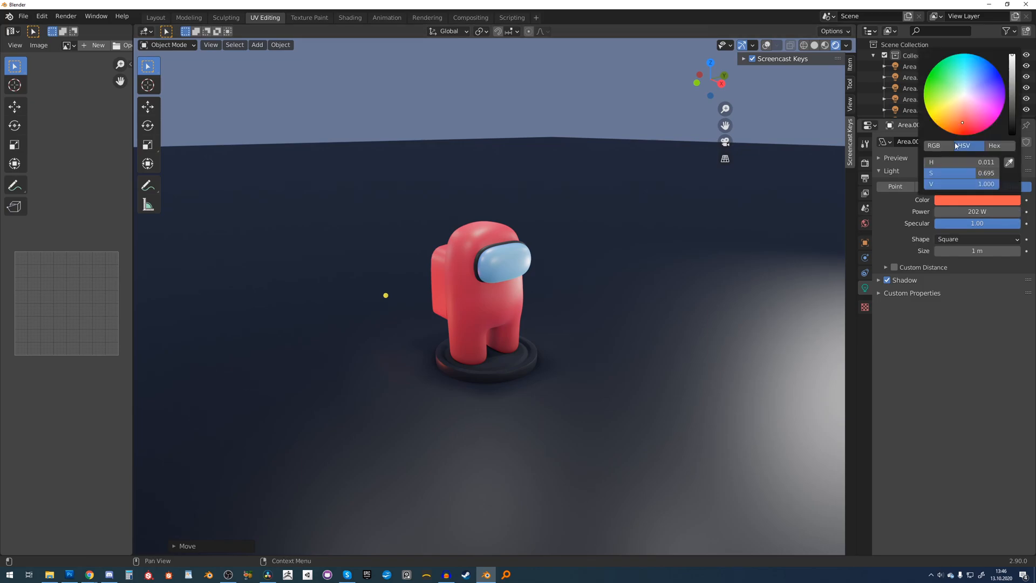
left_click(960, 104)
left_click_drag(960, 105, 965, 114)
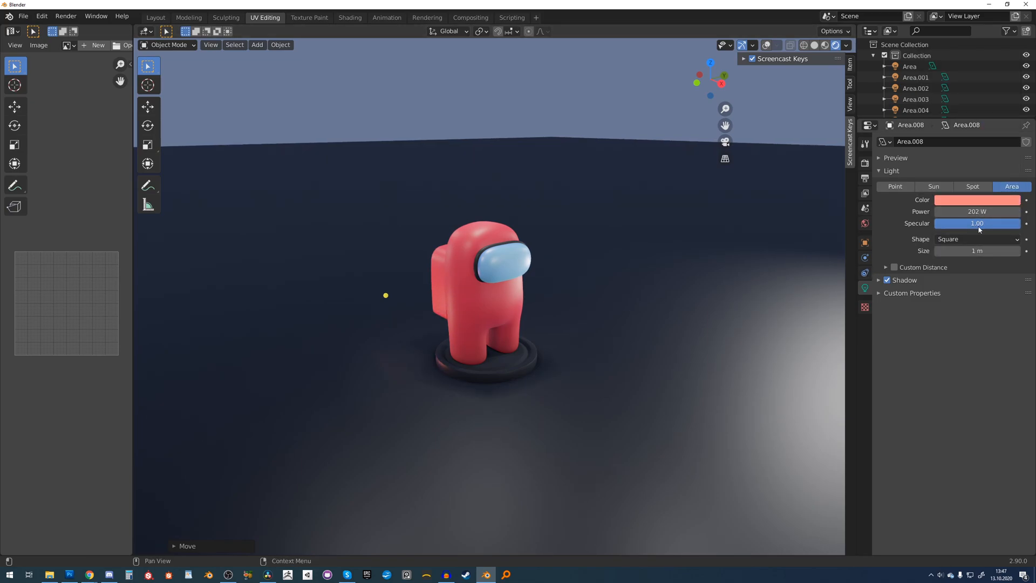
left_click_drag(977, 223, 1009, 251)
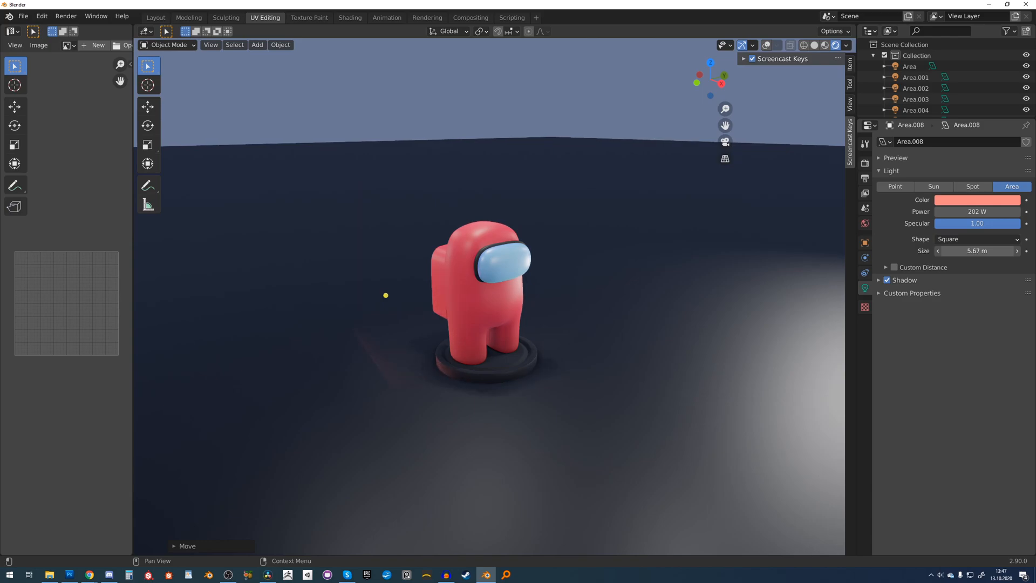
Step: Move the salmon area light along the global X, Z and Y axes, out to the open floor behind the crewmate's backpack
key("g")
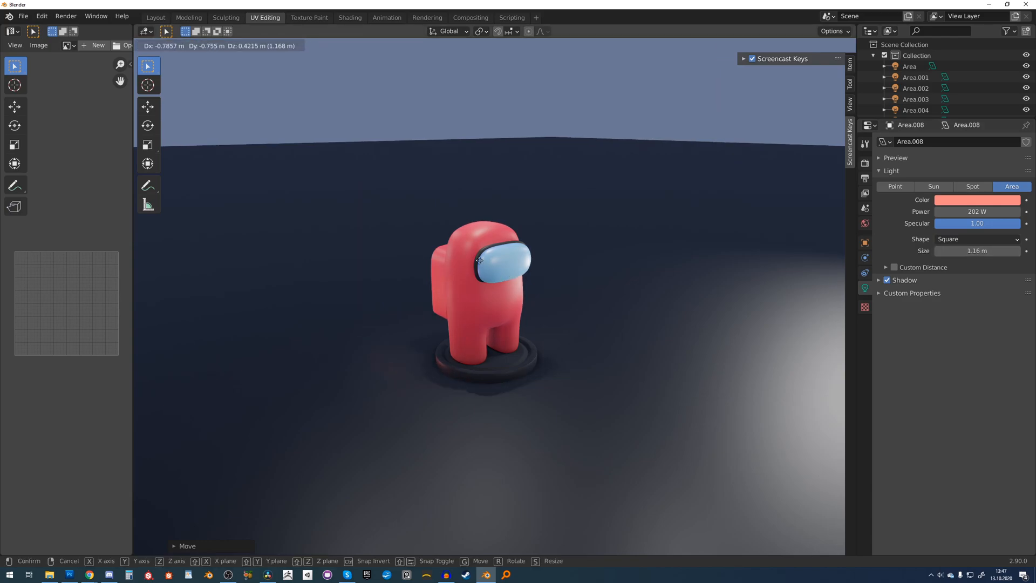
key("x")
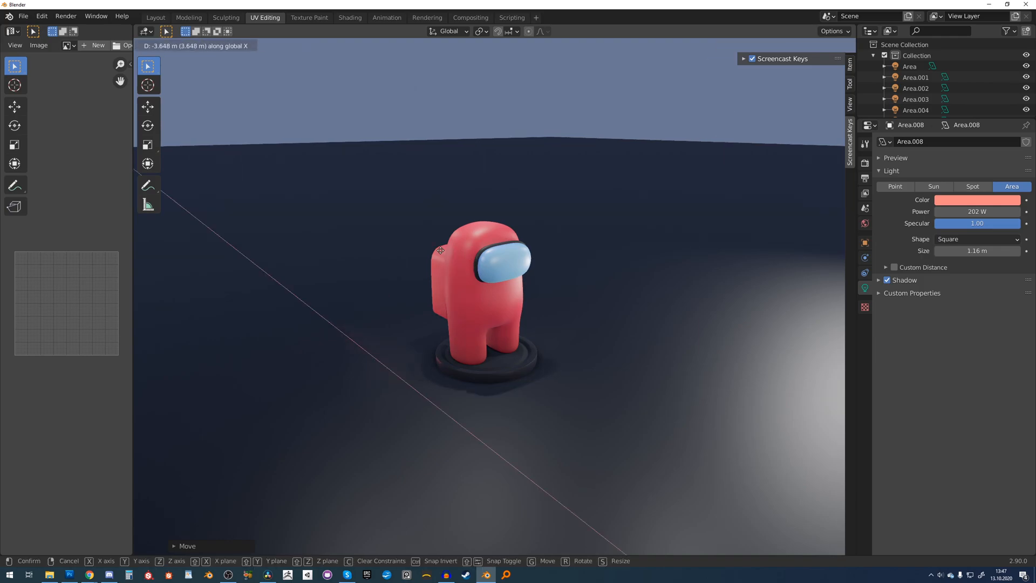
left_click(441, 252)
key("g")
key("z")
left_click(439, 273)
key("g")
key("x")
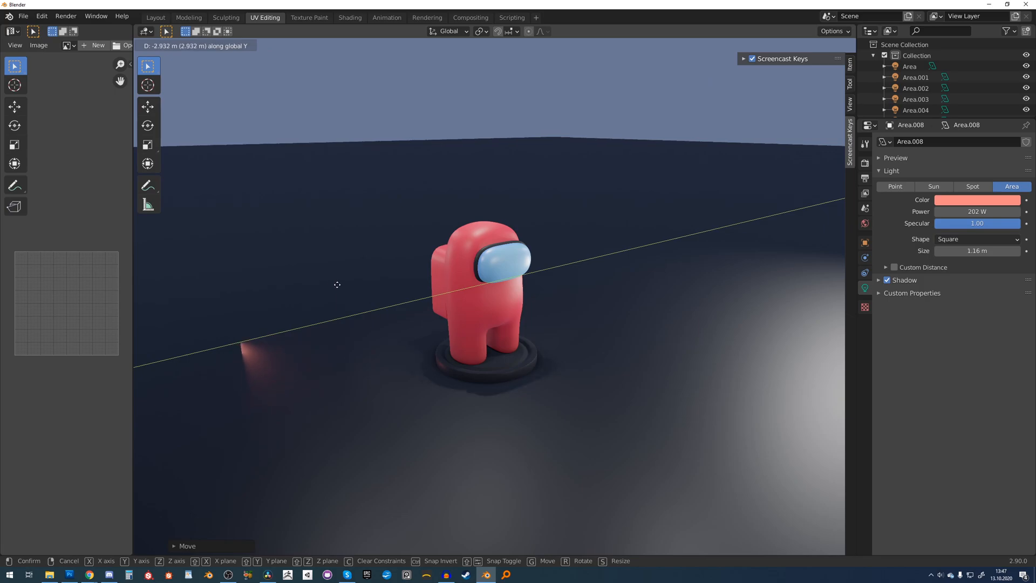
left_click(306, 268)
Step: Raise the salmon area light's power to 1117 W and shift it farther away along the X and Y axes
left_click_drag(962, 212, 993, 212)
key("g")
key("x")
left_click(428, 360)
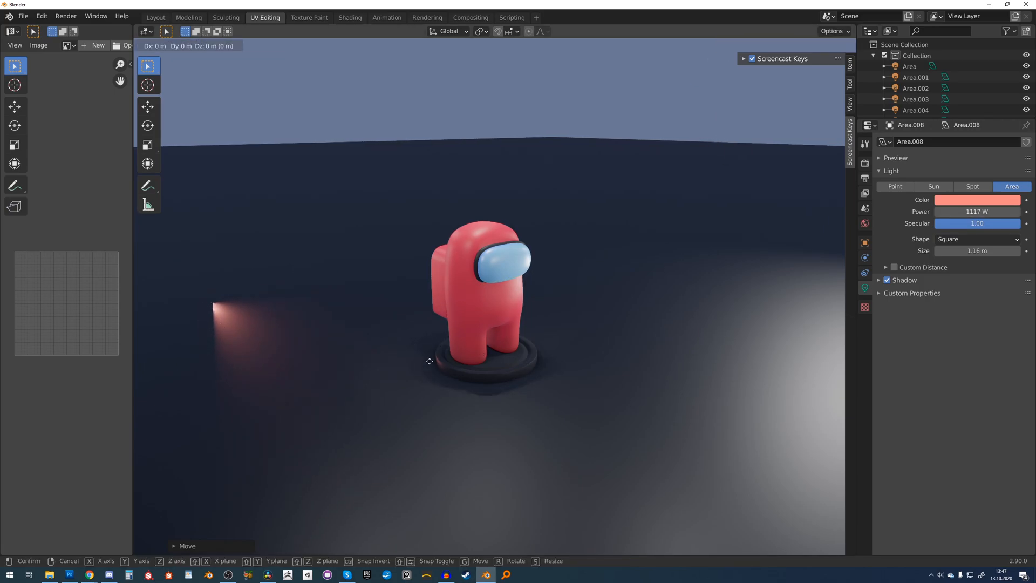
key("g")
key("y")
left_click(390, 362)
Step: Set the salmon light's power to 3117 W and reposition it along X and Z so its glow falls at the scene's edge
left_click(968, 211)
left_click(942, 211)
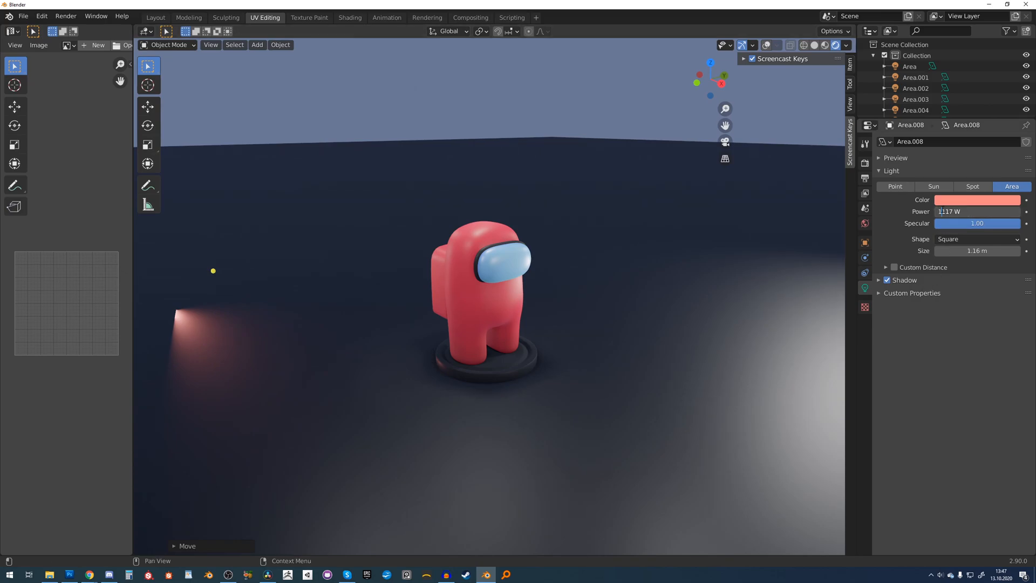
key("Return")
key("g")
key("x")
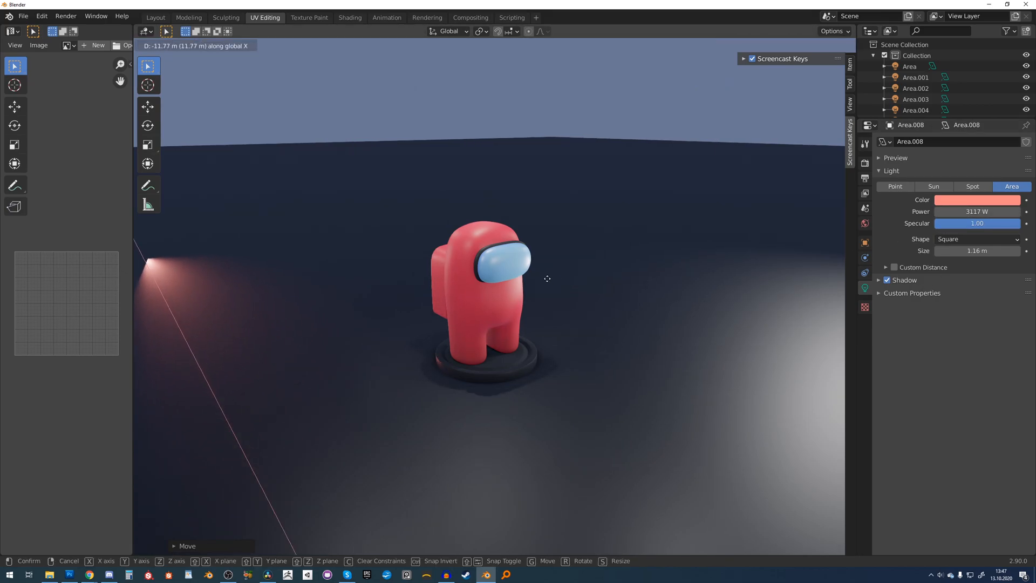
left_click(566, 300)
key("g")
key("z")
left_click(566, 309)
scroll(640, 305, "up", 2)
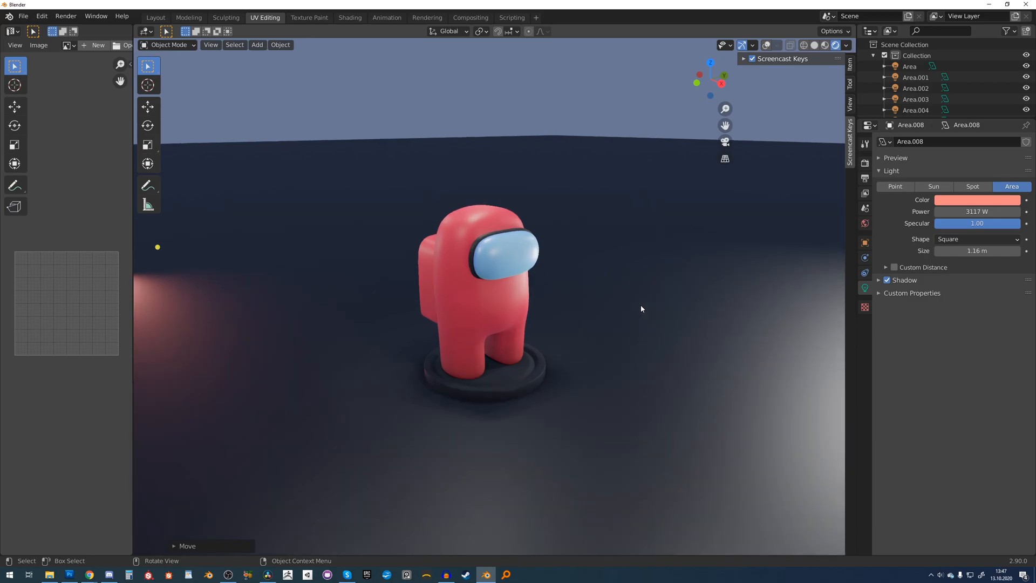
key("g")
key("x")
left_click(645, 307)
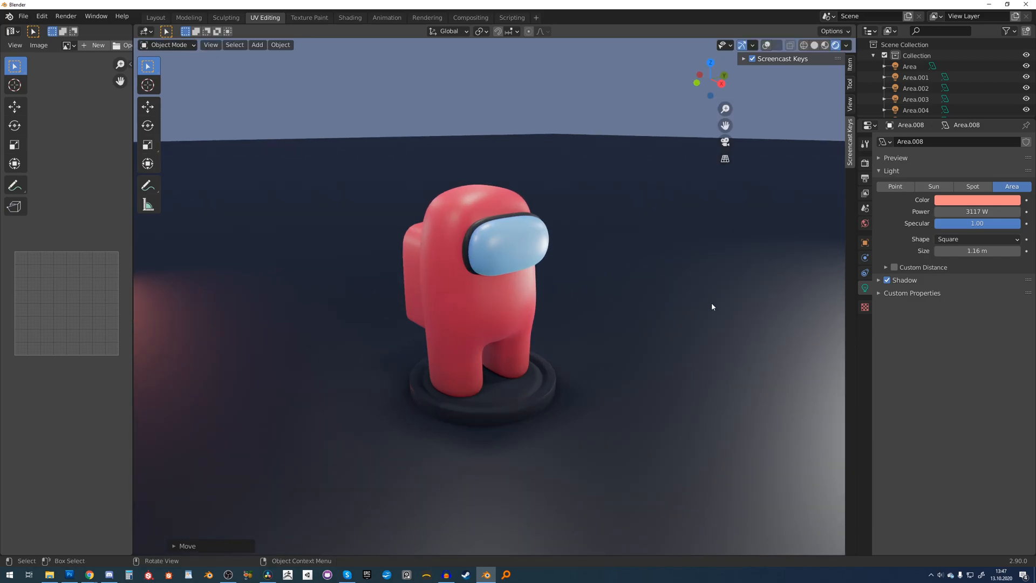
Step: Examine the lit crewmate up close and check its body mesh in Edit Mode
scroll(711, 304, "down", 1)
middle_click_drag(683, 294, 707, 303, "shift")
scroll(680, 303, "up", 2)
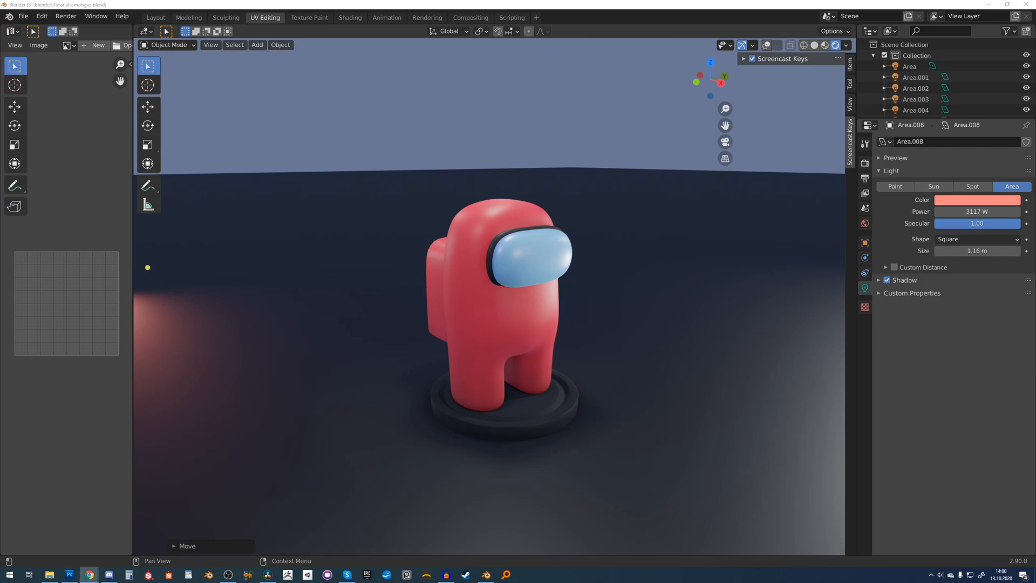
middle_click_drag(626, 211, 616, 213)
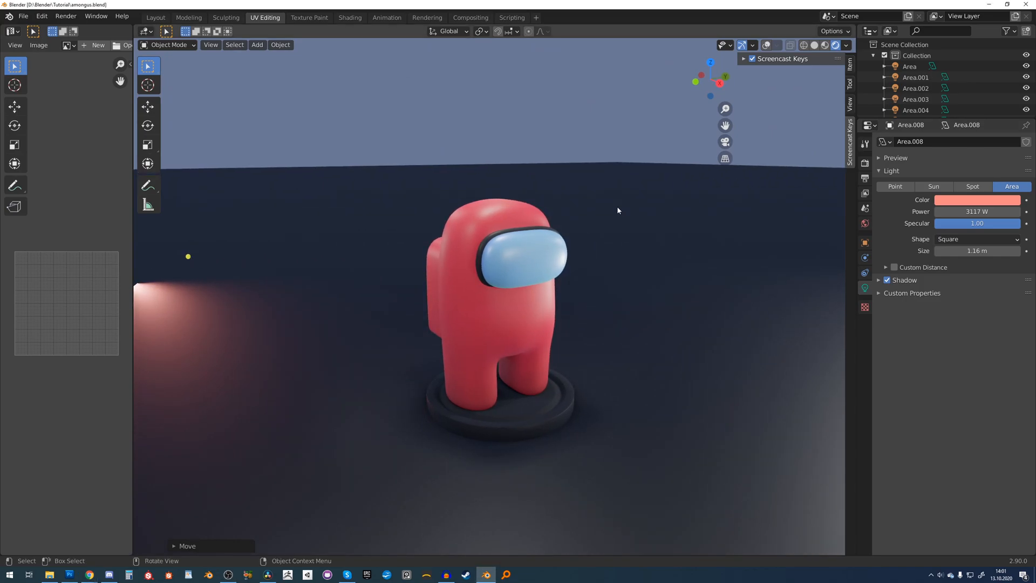
left_click(486, 316)
middle_click_drag(494, 304, 503, 270, "shift")
scroll(497, 286, "up", 1)
key("Tab")
middle_click_drag(566, 175, 578, 210)
key("Tab")
scroll(579, 210, "down", 1)
Step: Enable Bloom in the Eevee render settings
left_click(865, 163)
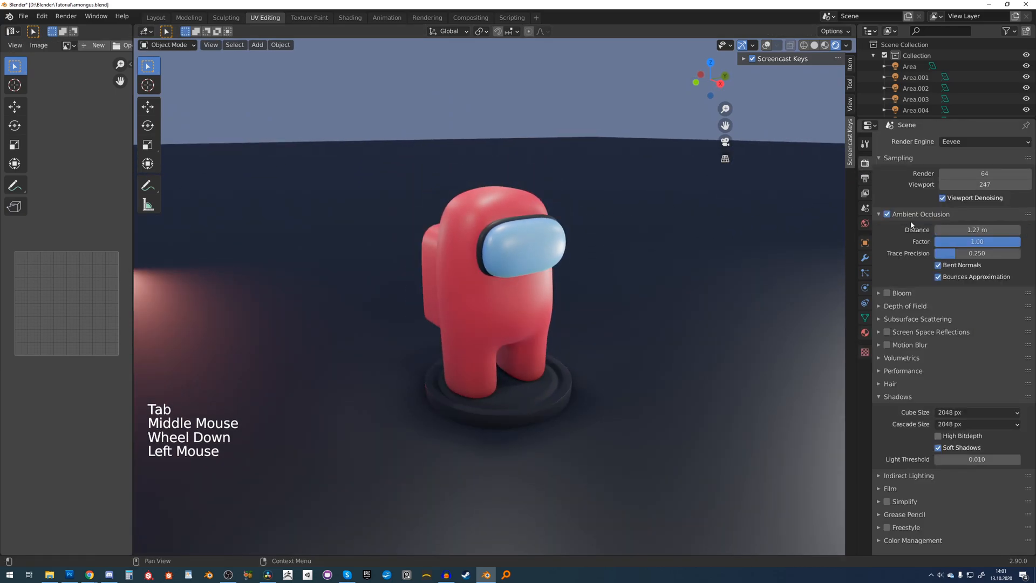
left_click(876, 292)
left_click(906, 295)
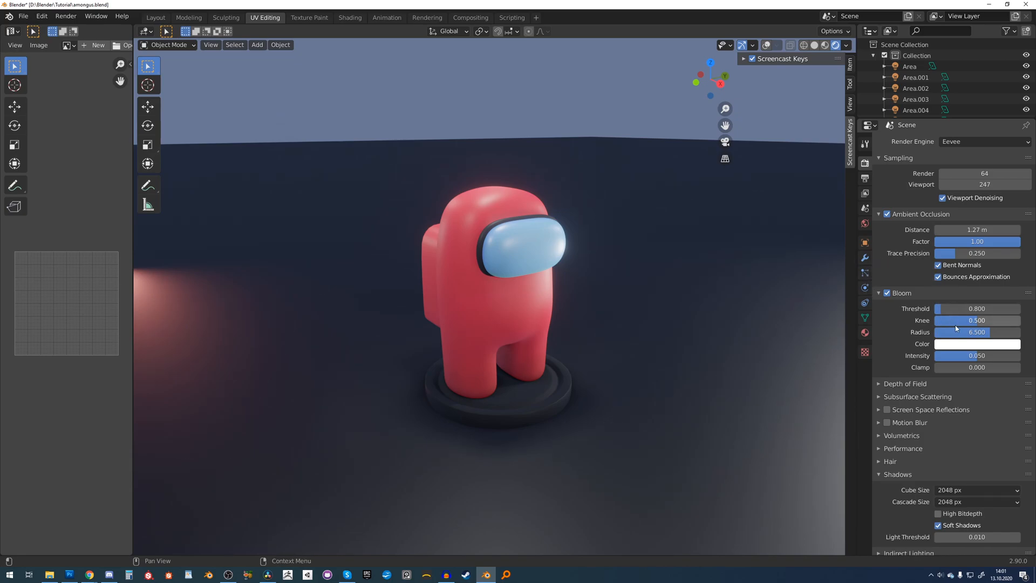
Step: Set the color management look to High Contrast with exposure 0 and gamma 1.195
scroll(929, 412, "down", 8)
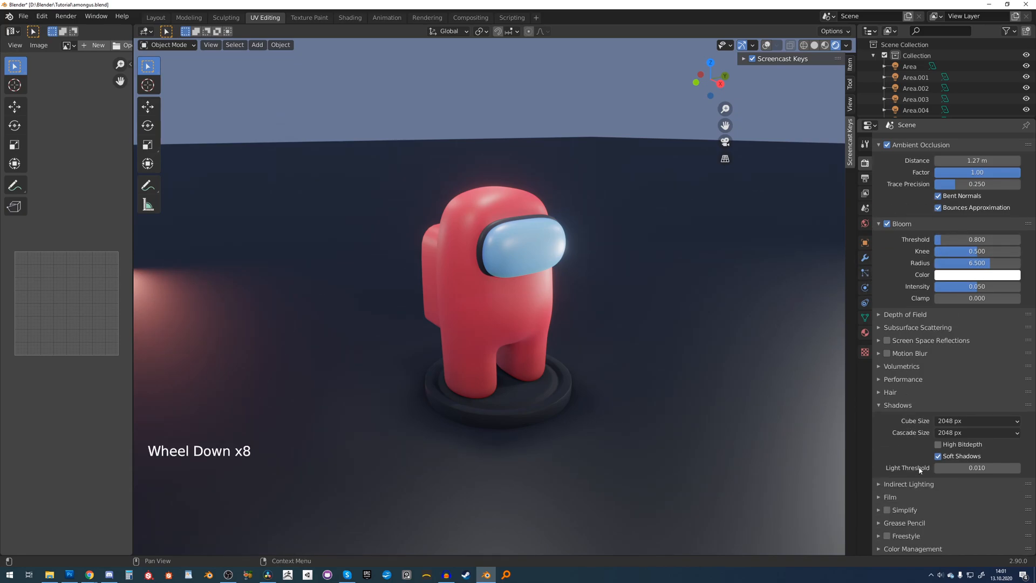
left_click(923, 549)
scroll(935, 518, "down", 9)
mouse_move(961, 517)
left_mouse_down()
mouse_move(973, 517)
mouse_move(965, 517)
left_mouse_up()
left_click_drag(970, 505, 969, 505)
left_click(960, 481)
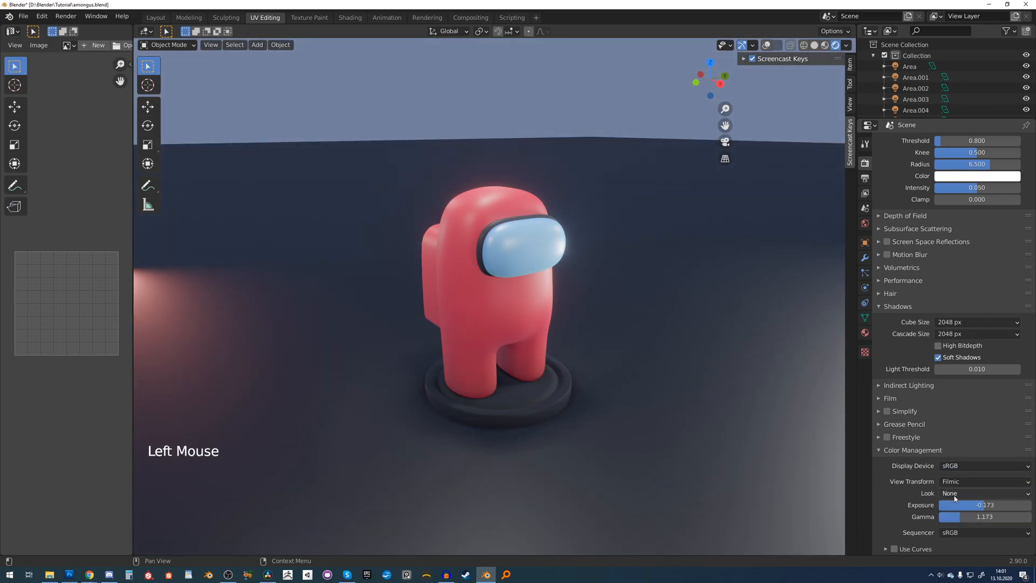
left_click(963, 493)
left_click(959, 457)
mouse_move(976, 505)
left_mouse_down()
mouse_move(988, 505)
mouse_move(975, 517)
left_mouse_up()
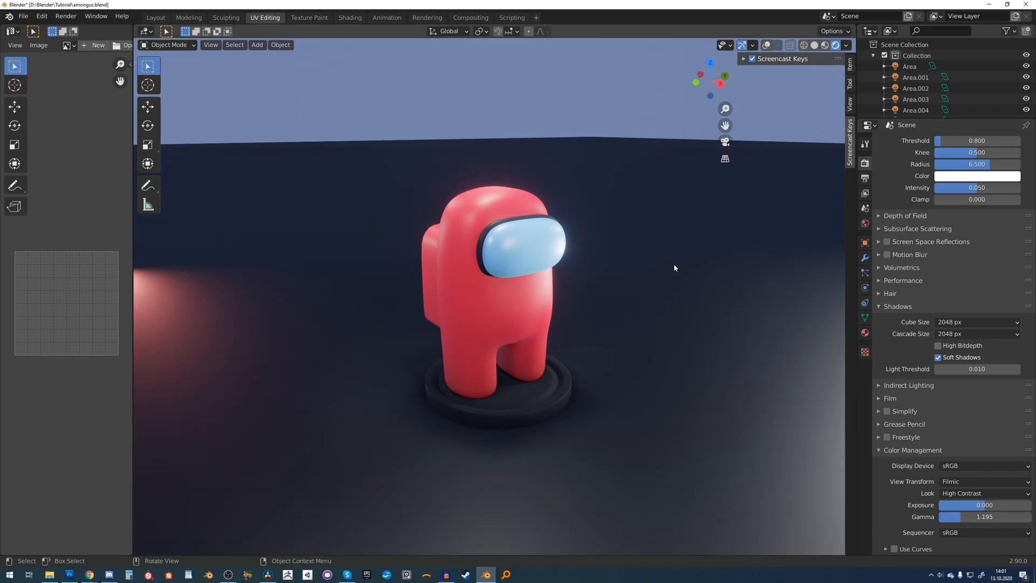
Step: View the finished crewmate scene in a maximized viewport
scroll(627, 254, "up", 2)
middle_click_drag(626, 255, 640, 258, "shift")
key("ctrl+space")
scroll(640, 258, "down", 1)
scroll(639, 254, "down", 1)
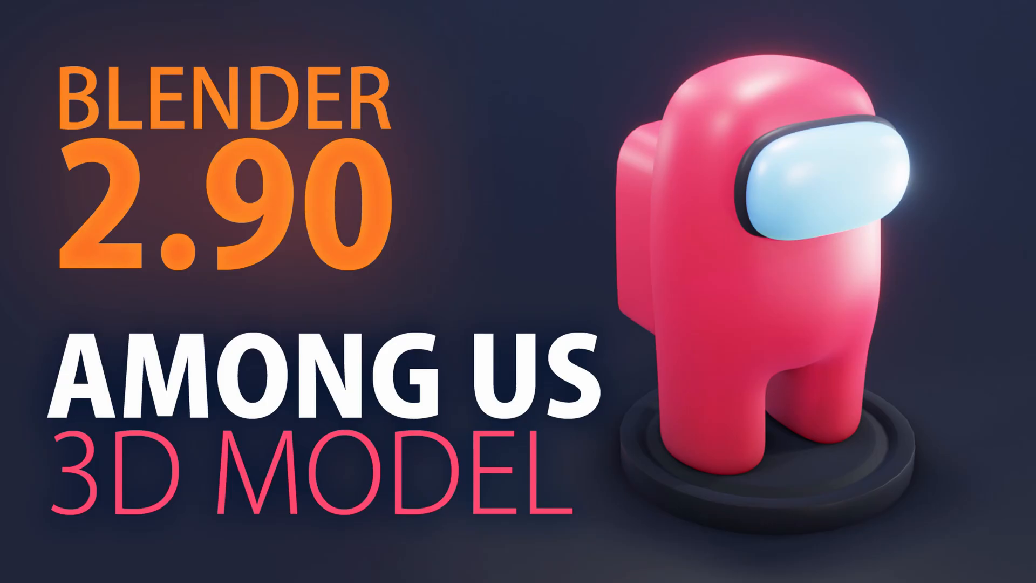